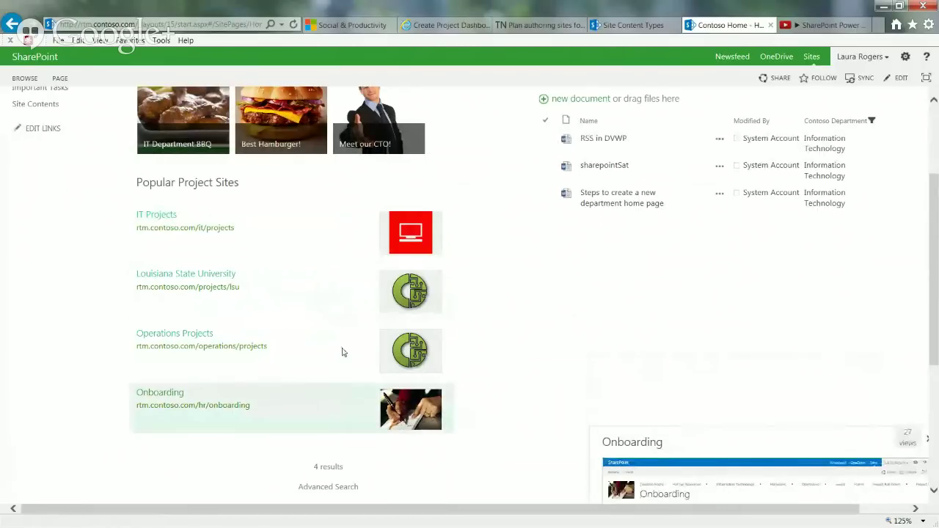
Open the Project Roll Up site from the Contoso home page.
{"action": "scroll", "coordinate": [937, 254], "scroll_direction": "up", "scroll_amount": 2}
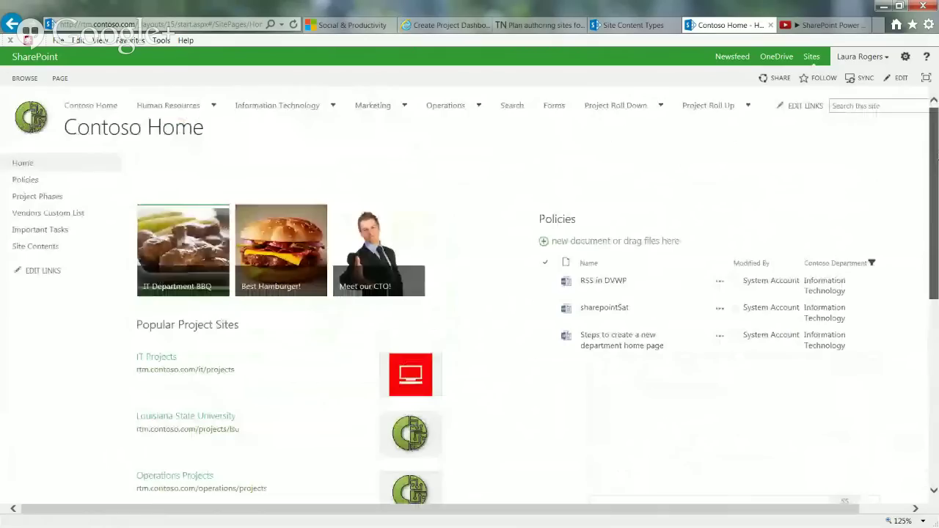
{"action": "mouse_move", "coordinate": [630, 111]}
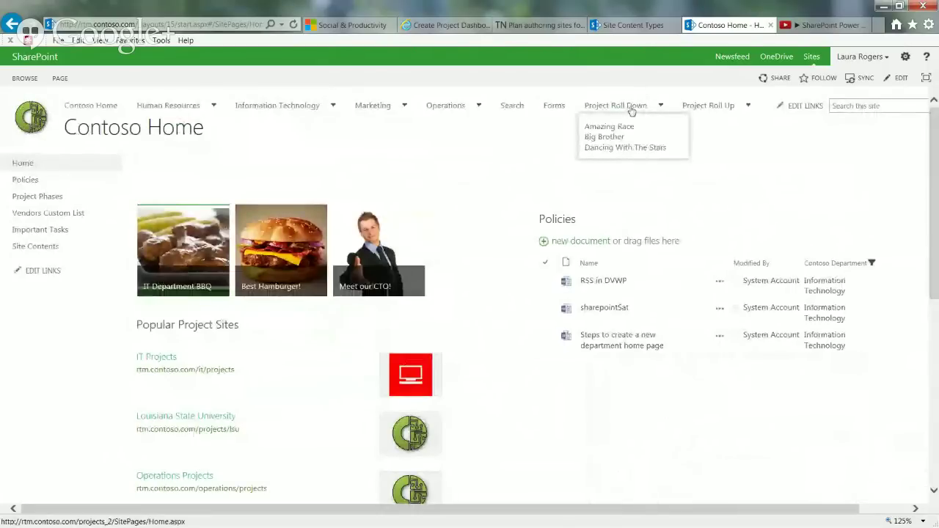
{"action": "mouse_move", "coordinate": [697, 103]}
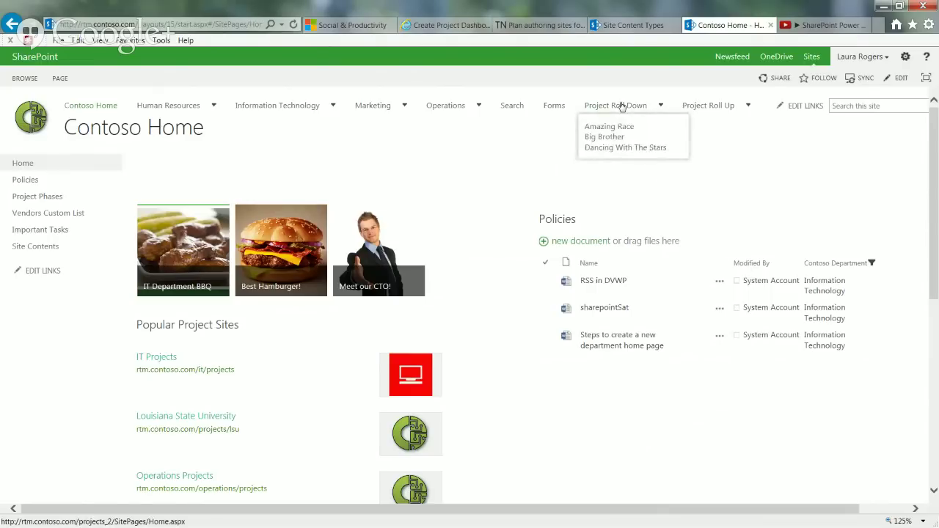
{"action": "left_click", "coordinate": [723, 109]}
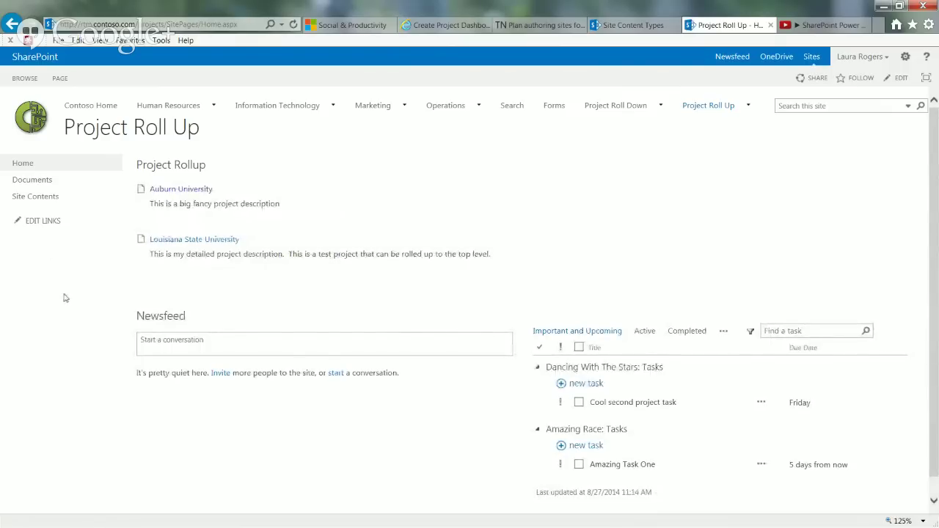
{"action": "mouse_move", "coordinate": [703, 110]}
{"action": "mouse_move", "coordinate": [727, 163]}
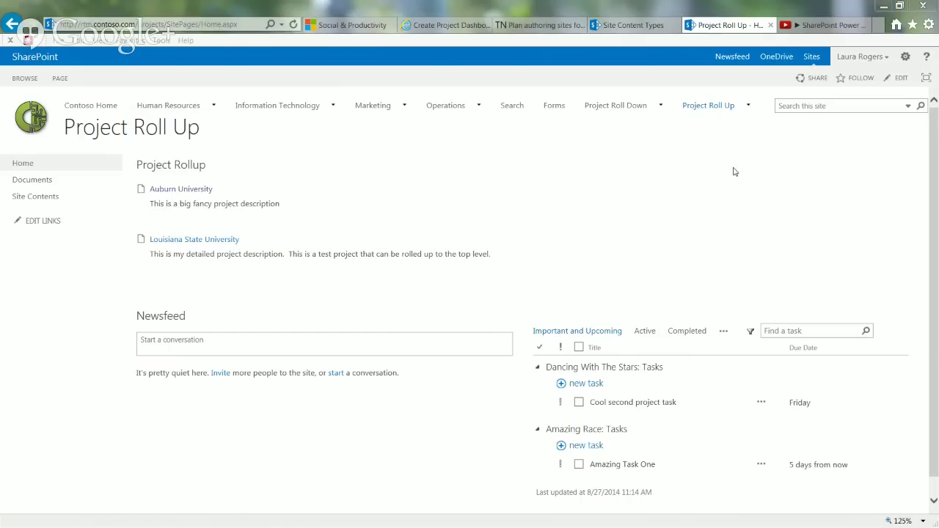
Start a new subsite of Project Roll Up titled Georgia Tech, with description "This is their project site" and URL name gt.
{"action": "mouse_move", "coordinate": [622, 107]}
{"action": "left_click", "coordinate": [907, 57]}
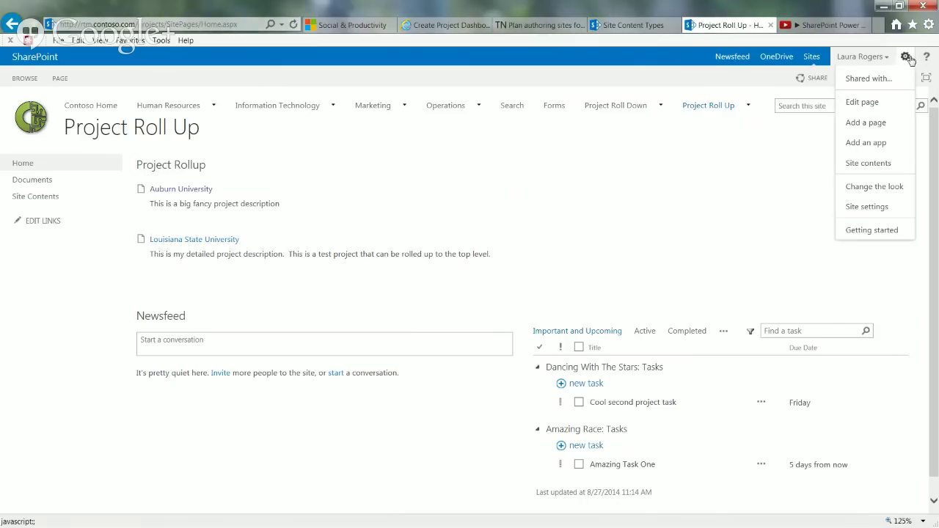
{"action": "left_click", "coordinate": [867, 163]}
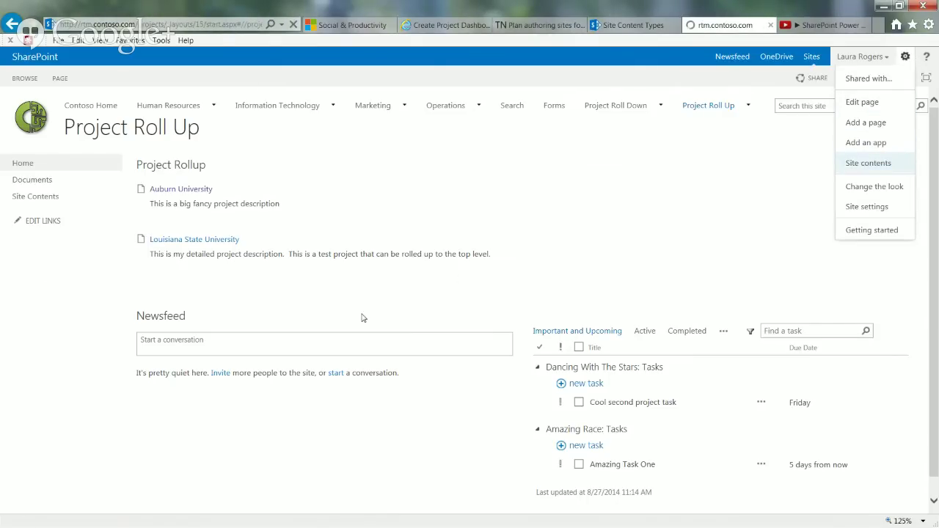
{"action": "left_click", "coordinate": [172, 390]}
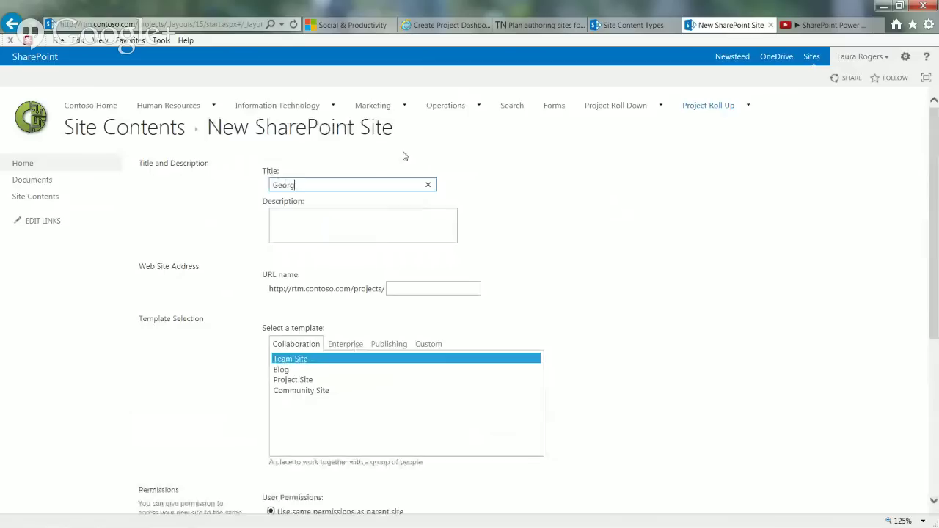
{"action": "type", "text": "ia Tech"}
{"action": "key", "text": "Tab"}
{"action": "type", "text": "T"}
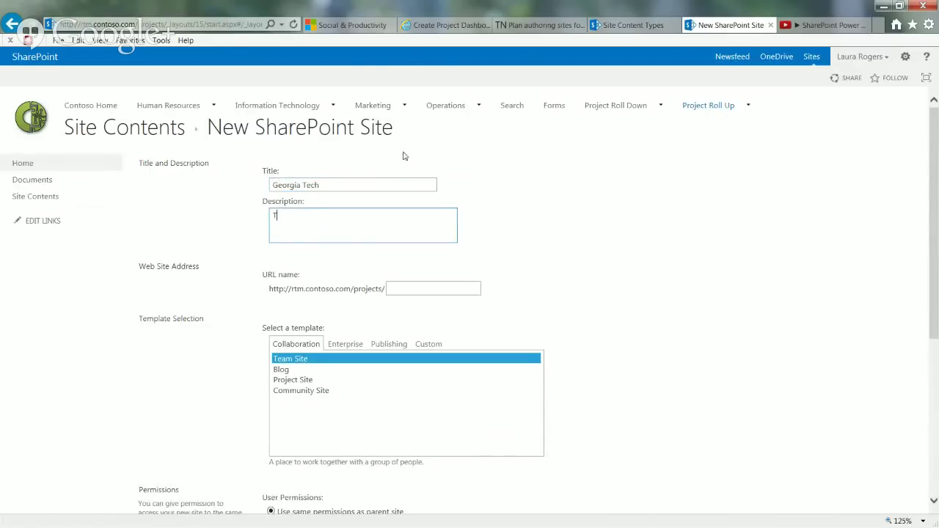
{"action": "type", "text": "his is their project site"}
{"action": "left_click", "coordinate": [415, 283]}
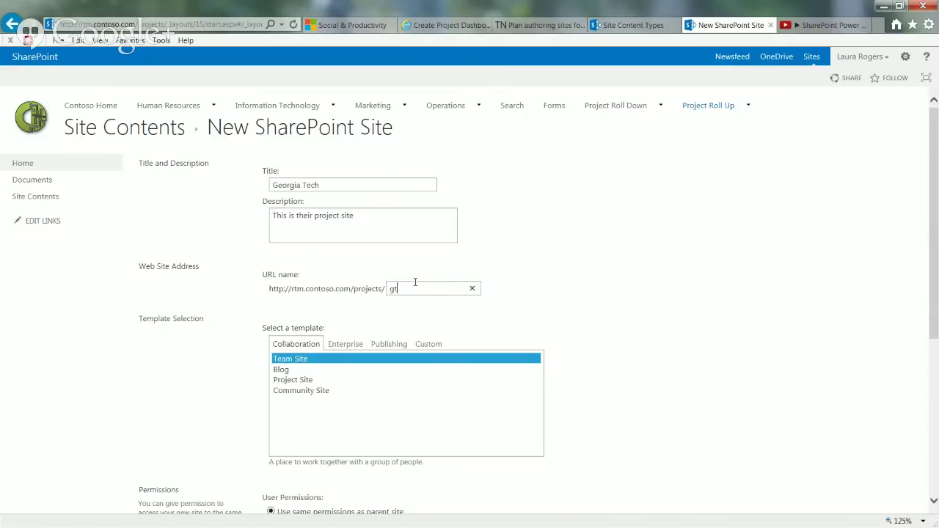
Create the subsite from the custom ProjectSite template, using the top link bar from the parent site.
{"action": "left_click", "coordinate": [428, 344]}
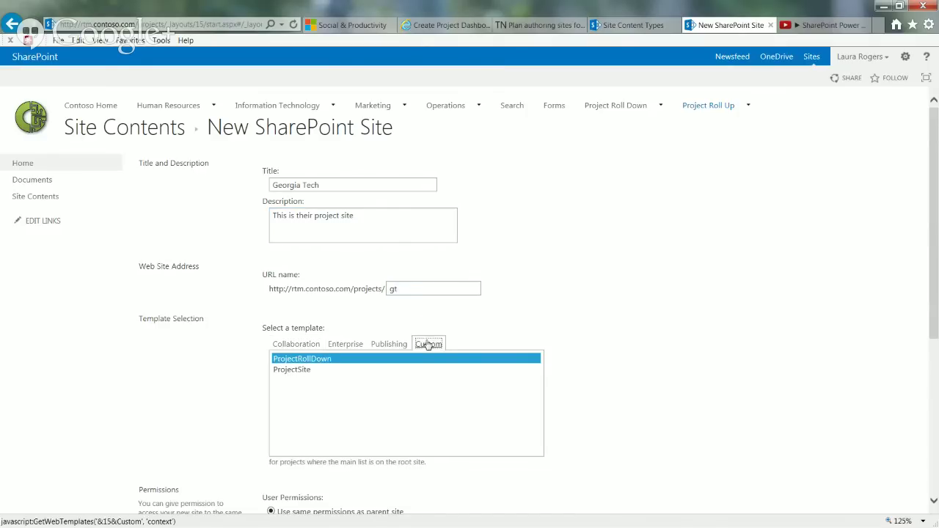
{"action": "left_click", "coordinate": [308, 370]}
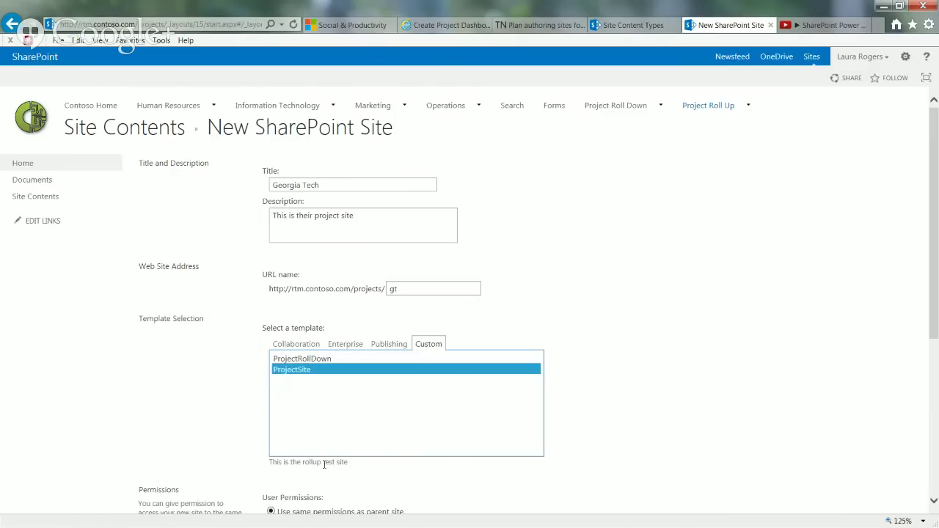
{"action": "scroll", "coordinate": [937, 340], "scroll_direction": "down", "scroll_amount": 4}
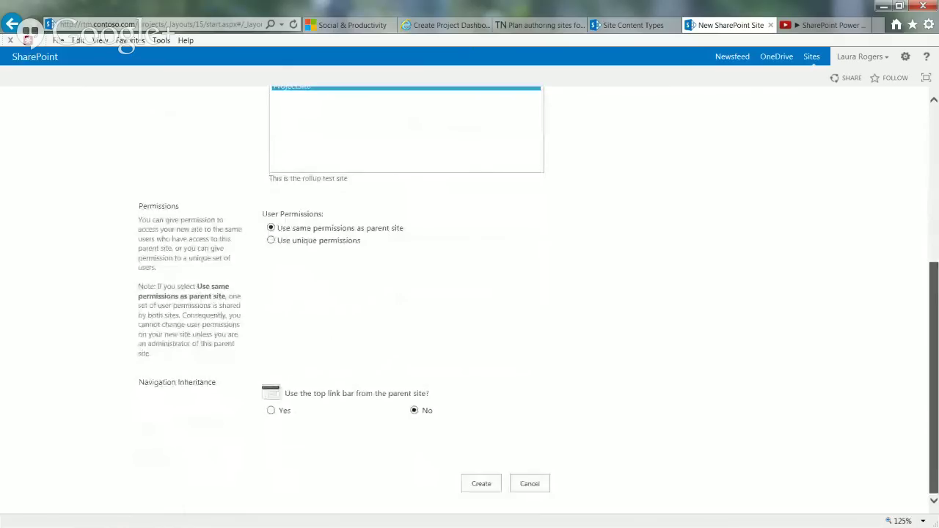
{"action": "left_click", "coordinate": [270, 411]}
{"action": "left_click", "coordinate": [481, 483]}
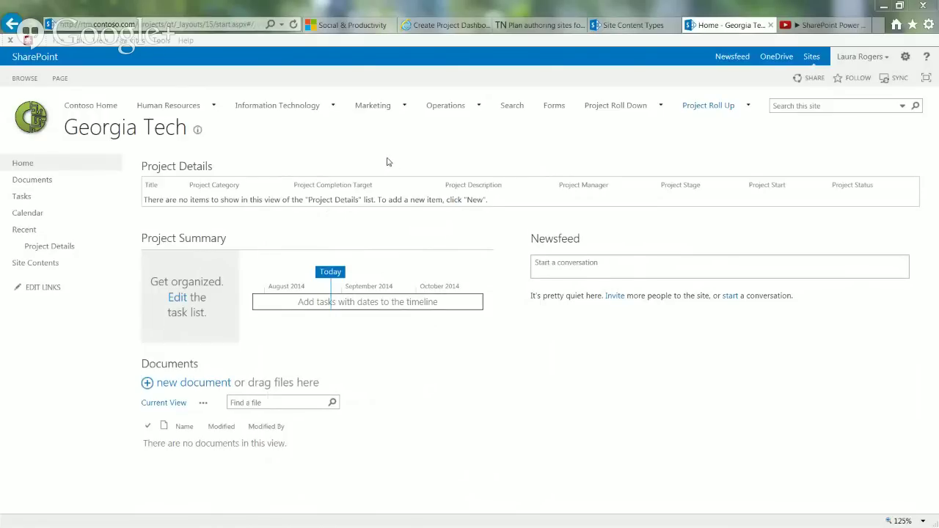
{"action": "mouse_move", "coordinate": [734, 103]}
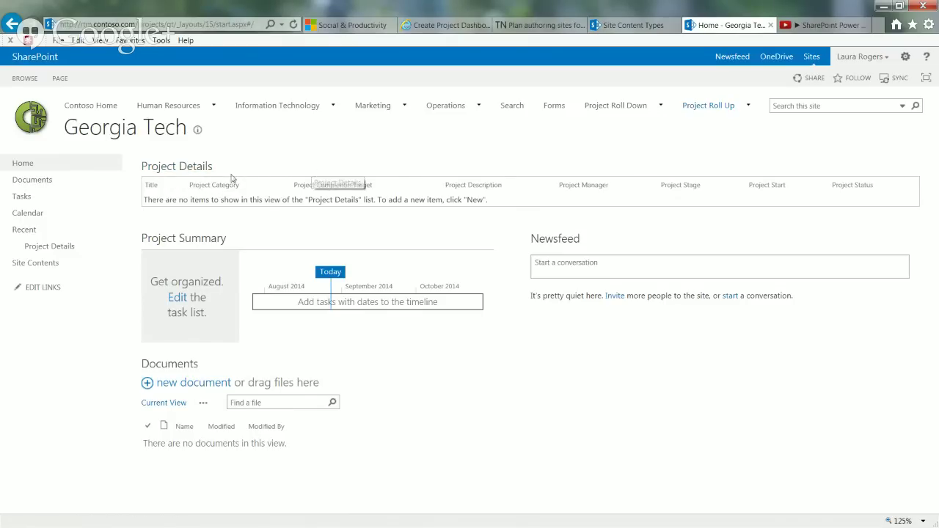
{"action": "left_click_drag", "start_coordinate": [504, 202], "coordinate": [130, 179]}
{"action": "left_click", "coordinate": [117, 180]}
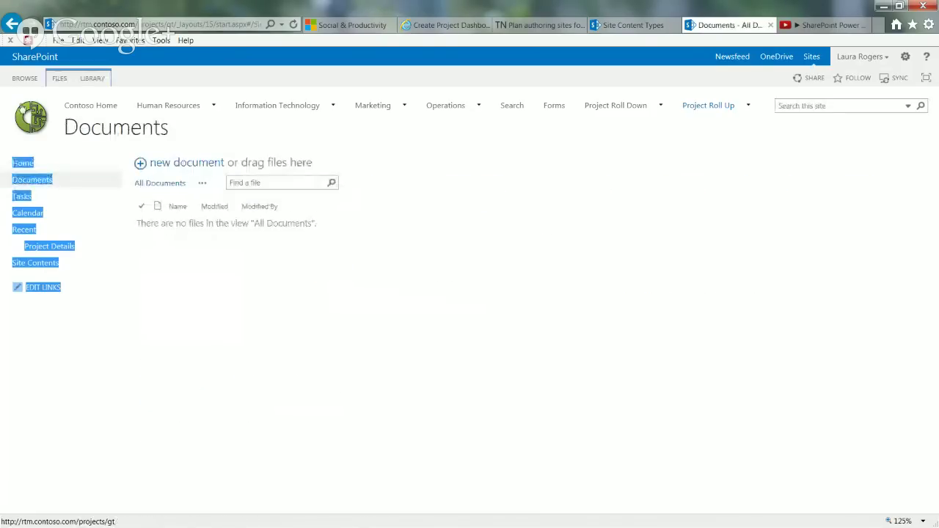
{"action": "left_click", "coordinate": [24, 163]}
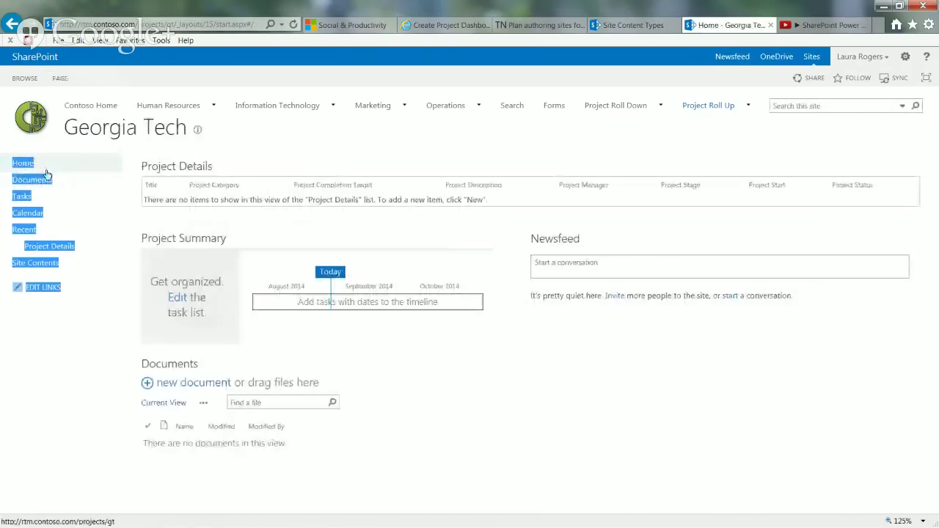
Add a new item to the Project Details list titled Georgia Tech and choose its project manager.
{"action": "left_click", "coordinate": [202, 167]}
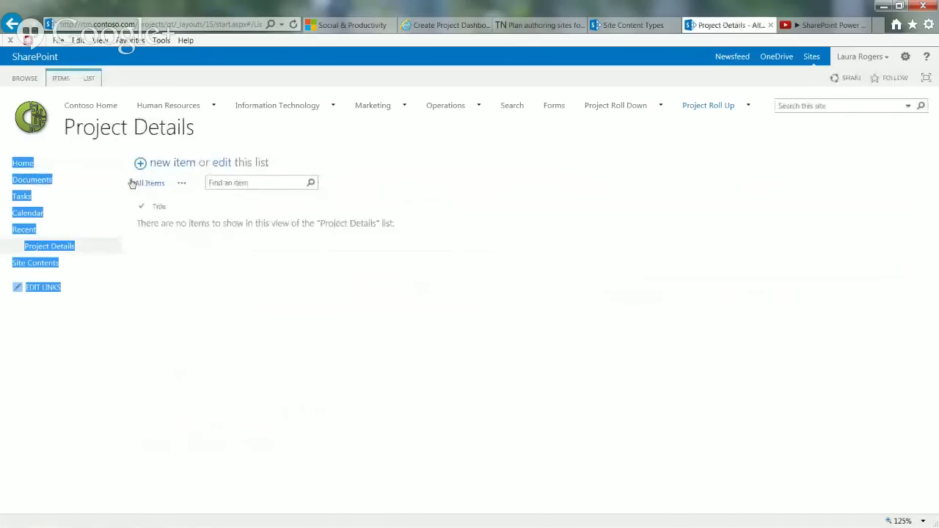
{"action": "left_click", "coordinate": [174, 163]}
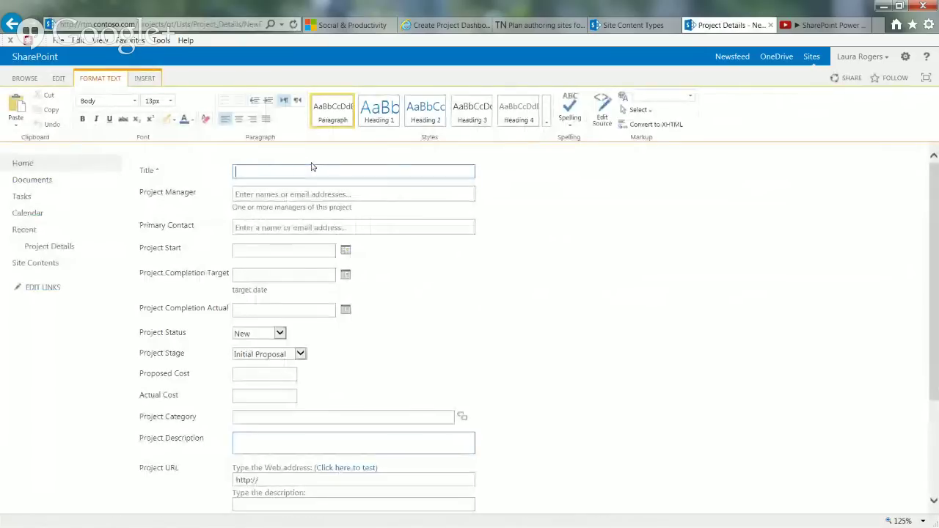
{"action": "type", "text": "Georgia Tech"}
{"action": "key", "text": "Tab"}
{"action": "type", "text": "jo"}
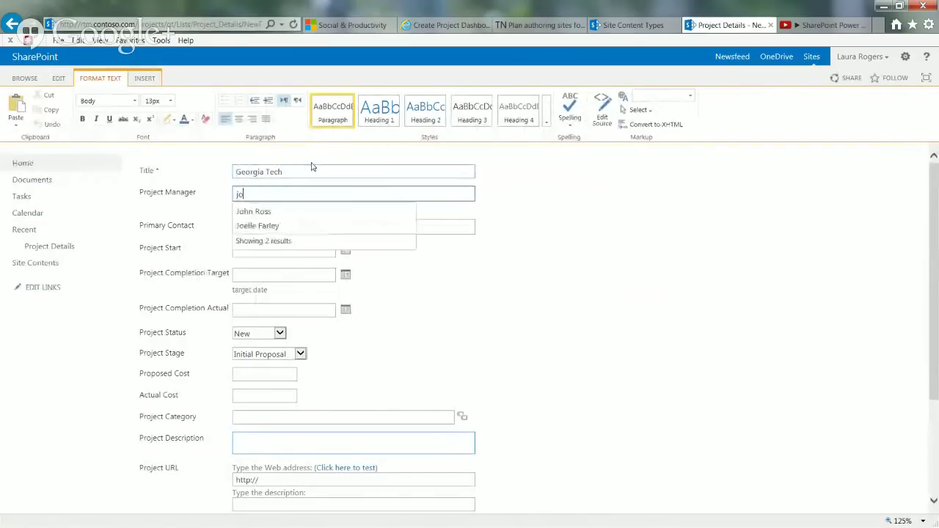
{"action": "left_click", "coordinate": [271, 226]}
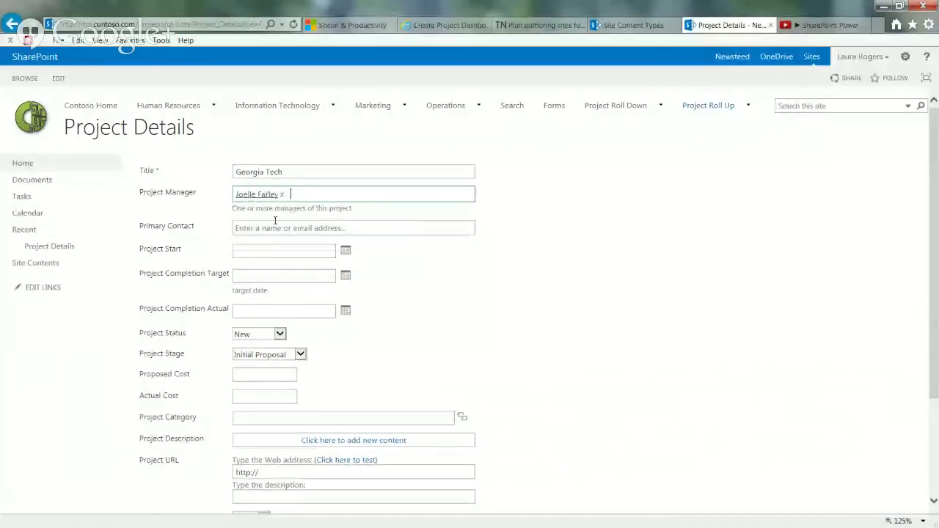
Fill in the primary contact's name for the Georgia Tech project item.
{"action": "left_click", "coordinate": [286, 225]}
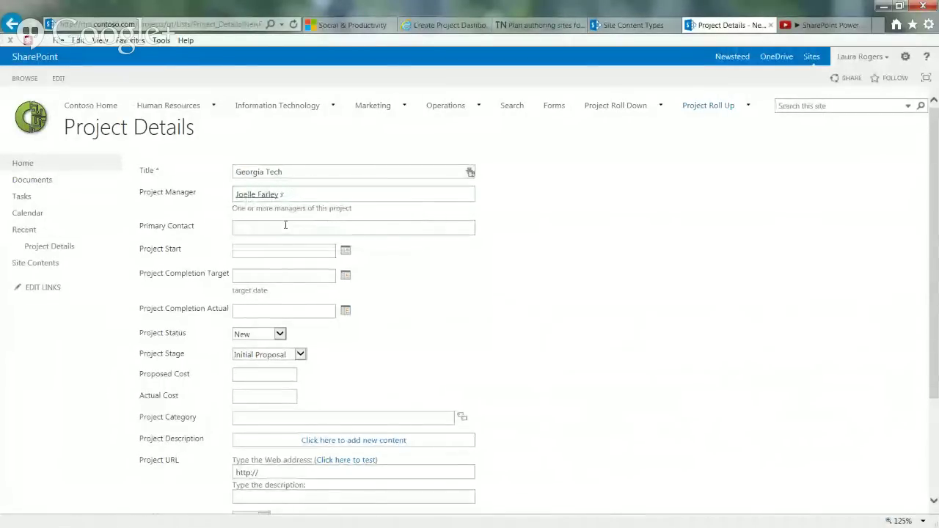
{"action": "type", "text": "to"}
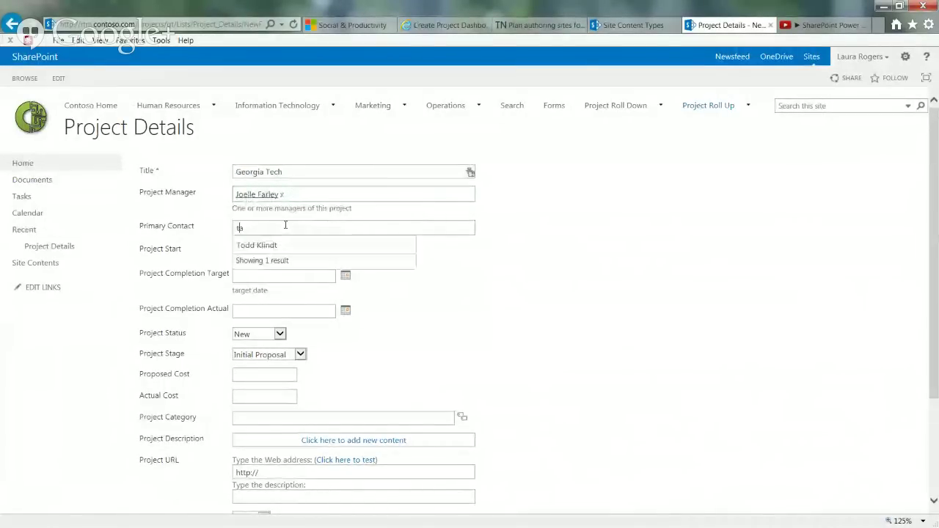
{"action": "type", "text": "v"}
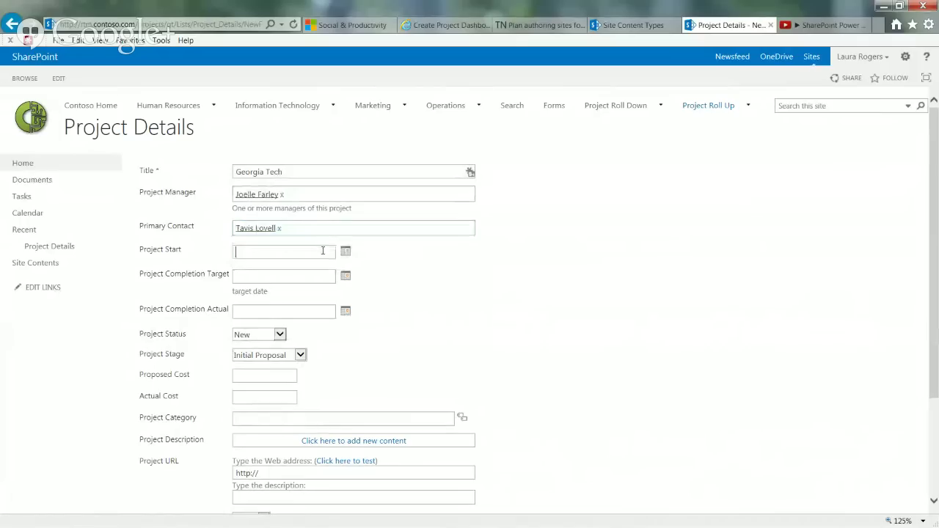
Set the project start to 9/1 and the project completion target to 10/1.
{"action": "left_click", "coordinate": [323, 251]}
{"action": "type", "text": "9/1"}
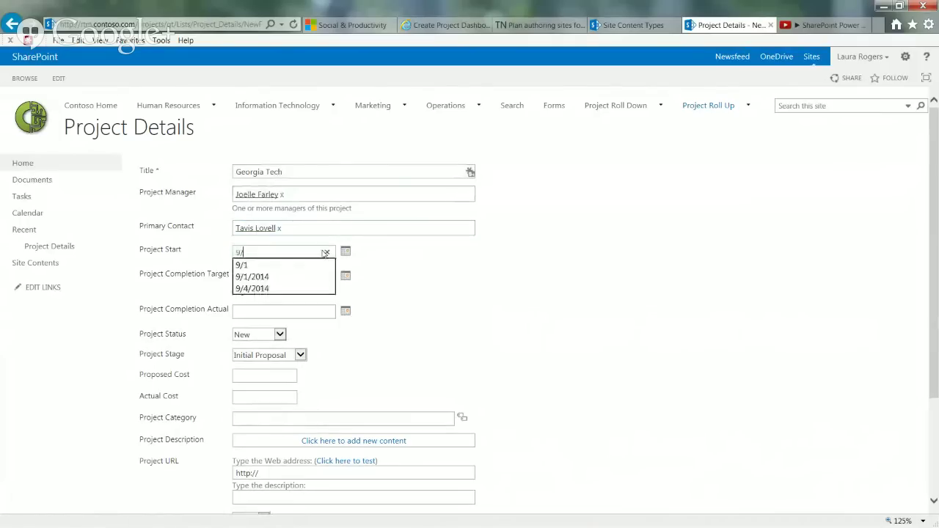
{"action": "left_click", "coordinate": [256, 272]}
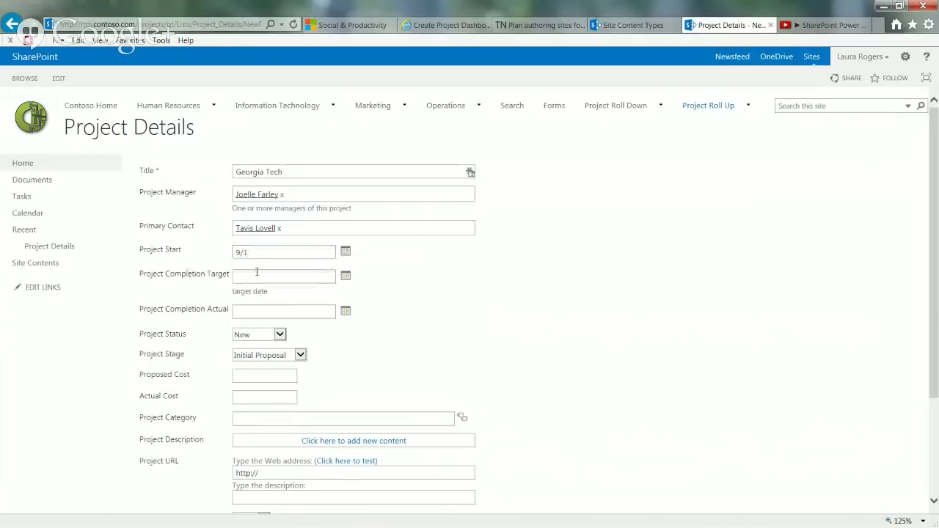
{"action": "type", "text": "1/1"}
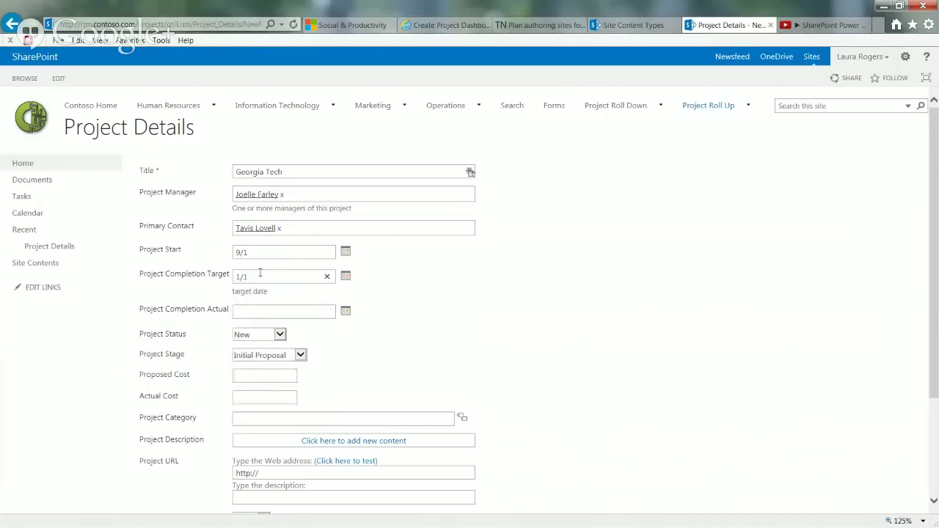
{"action": "key", "text": "BackSpace"}
{"action": "key", "text": "BackSpace"}
{"action": "type", "text": "0/1"}
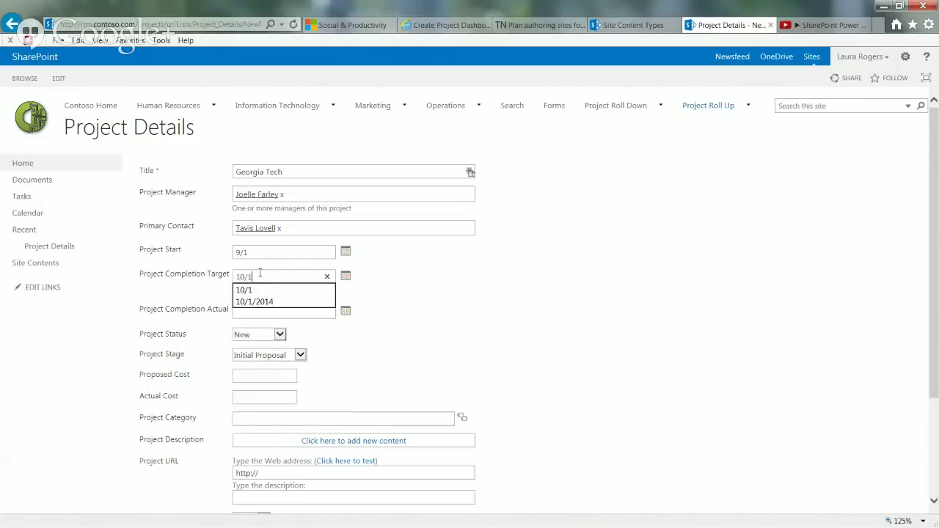
{"action": "left_click", "coordinate": [173, 300]}
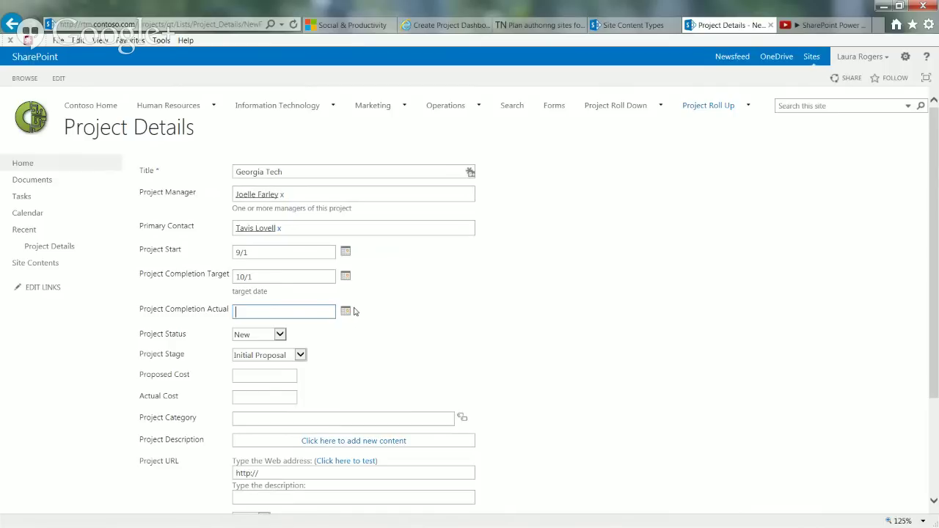
Set the proposed cost to 5000 and assign the Legal term as the project category.
{"action": "left_click", "coordinate": [255, 374]}
{"action": "type", "text": "5"}
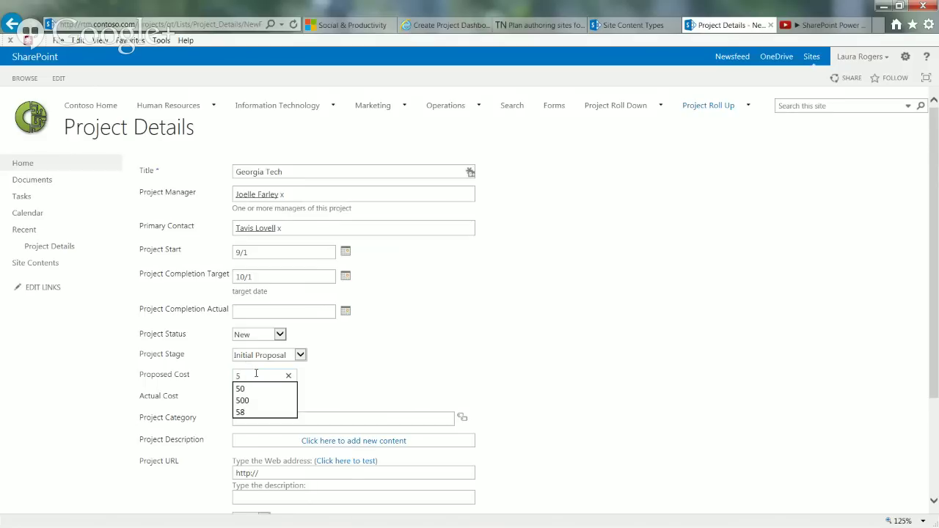
{"action": "type", "text": "000"}
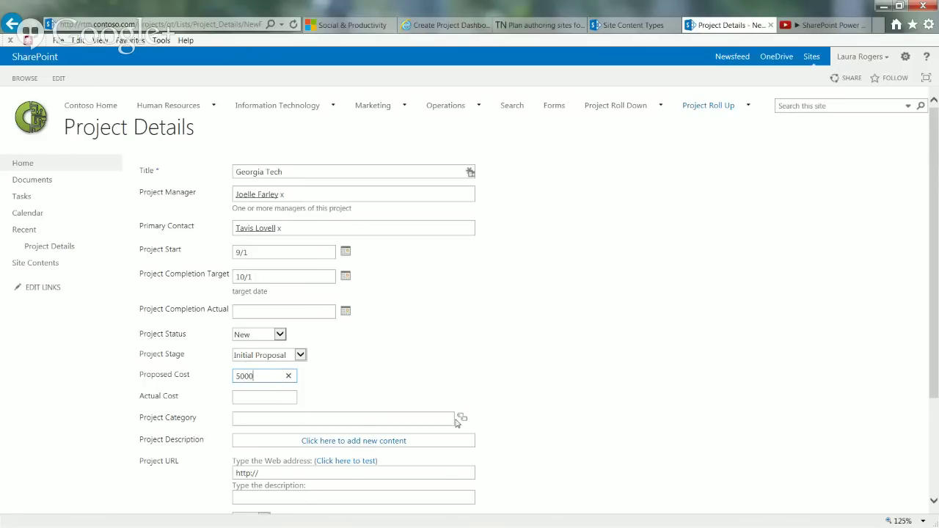
{"action": "left_click", "coordinate": [461, 419]}
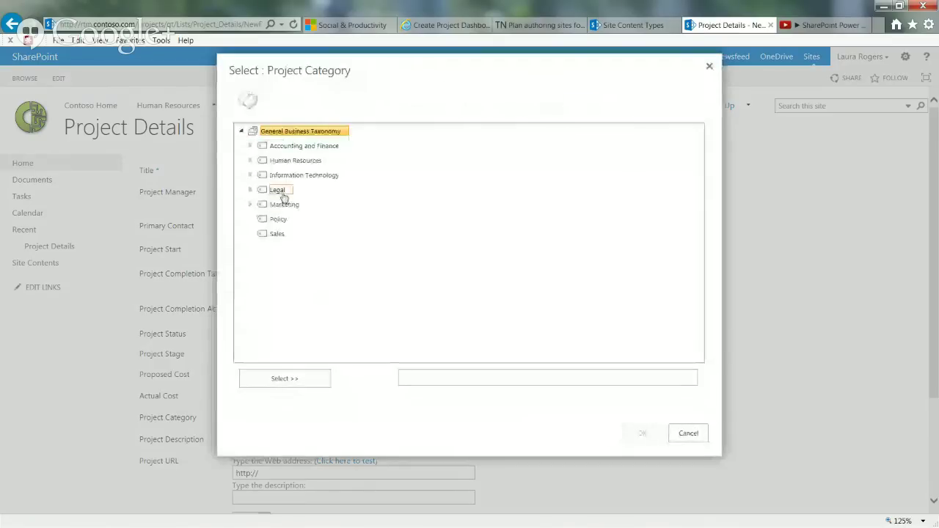
{"action": "left_click", "coordinate": [282, 190]}
{"action": "left_click", "coordinate": [288, 380]}
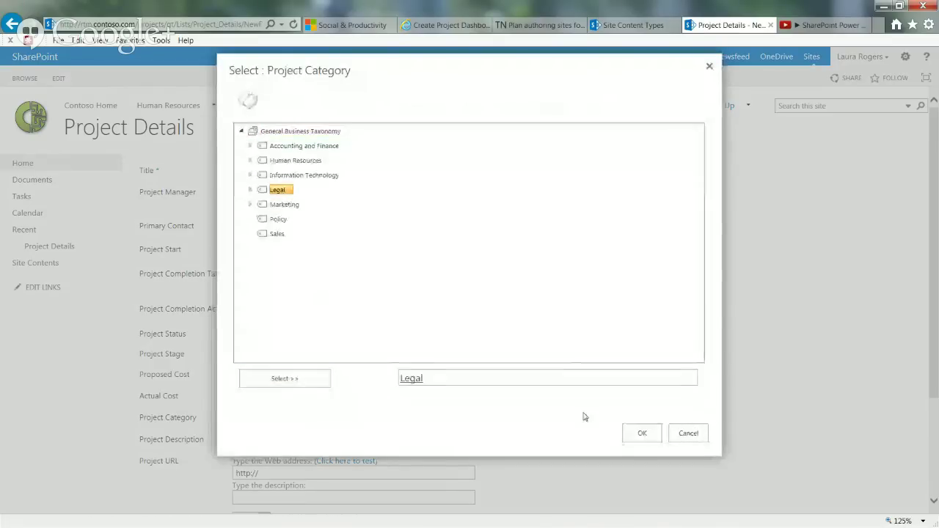
{"action": "left_click", "coordinate": [643, 433]}
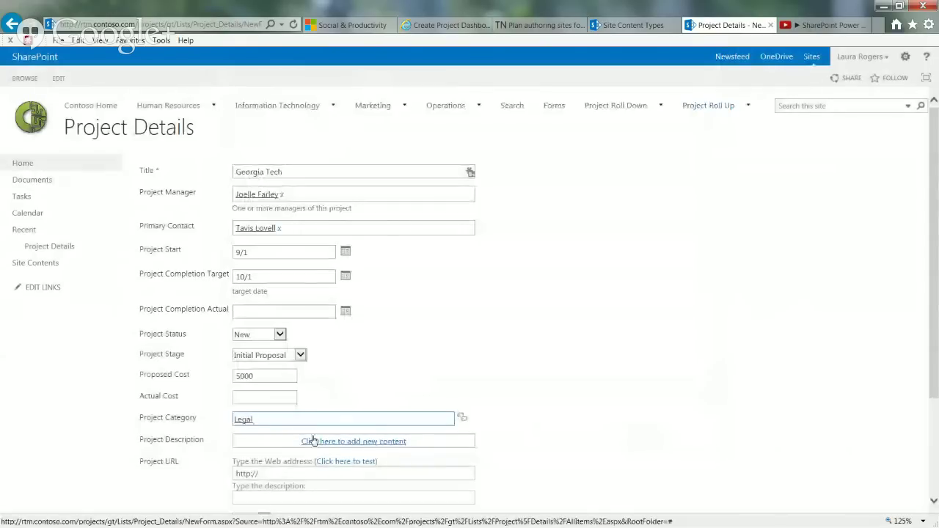
Enter "This is a big long project description..." as the project description of the Georgia Tech item.
{"action": "left_click", "coordinate": [370, 442]}
{"action": "type", "text": "This"}
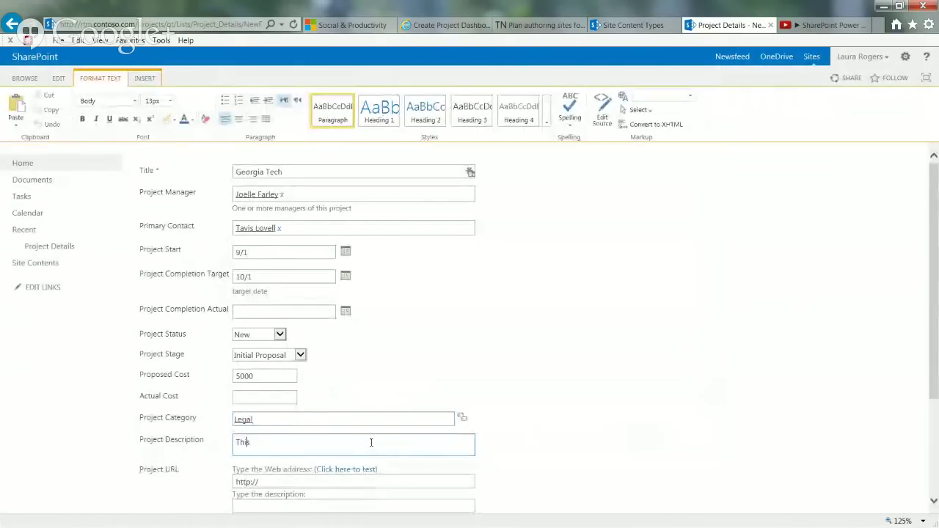
{"action": "type", "text": " is a big lo"}
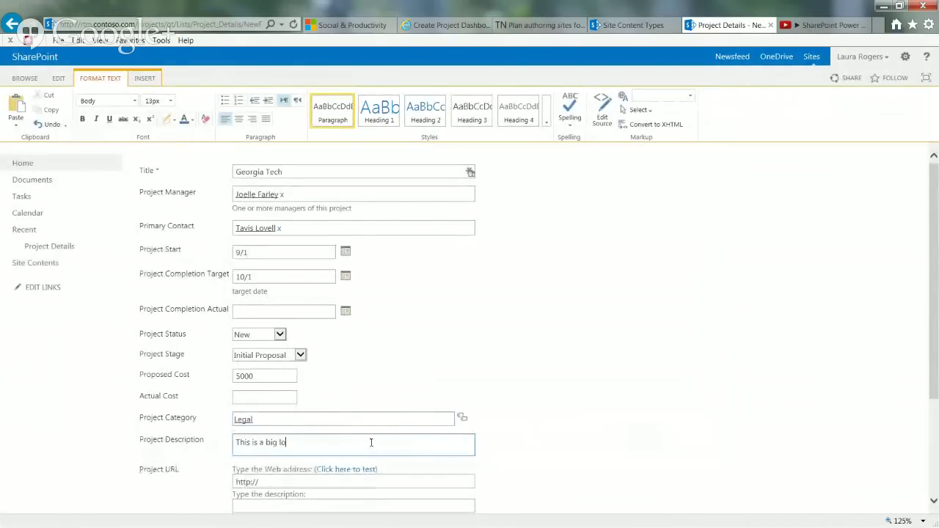
{"action": "type", "text": "ng project"}
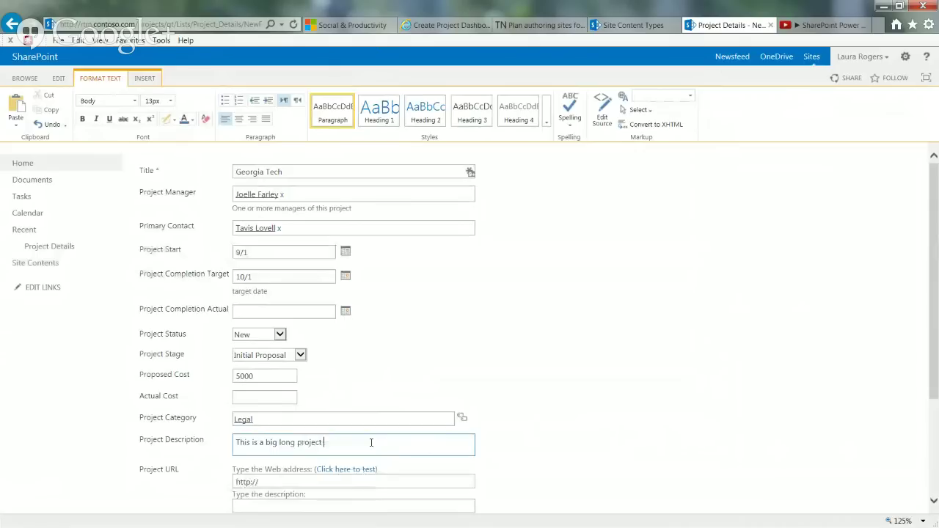
{"action": "type", "text": " description..."}
{"action": "key", "text": "Return"}
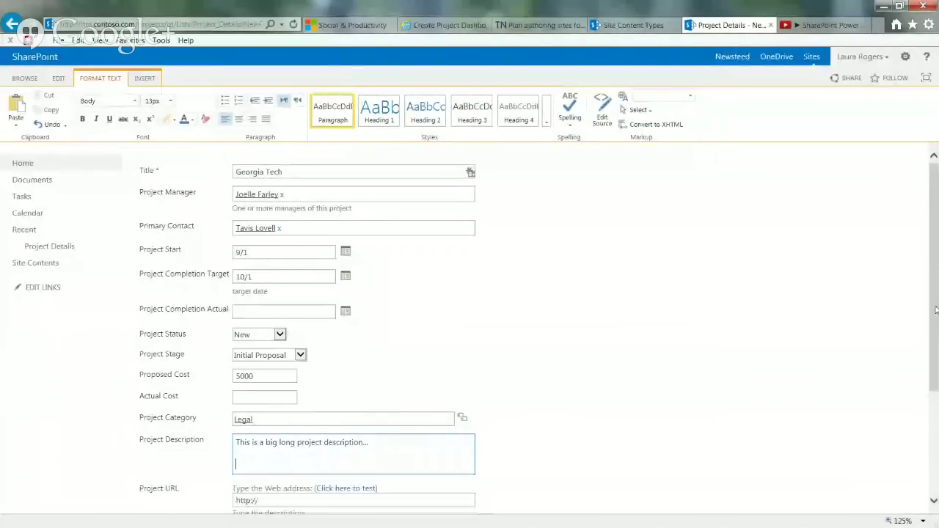
{"action": "left_click_drag", "start_coordinate": [936, 309], "coordinate": [936, 408]}
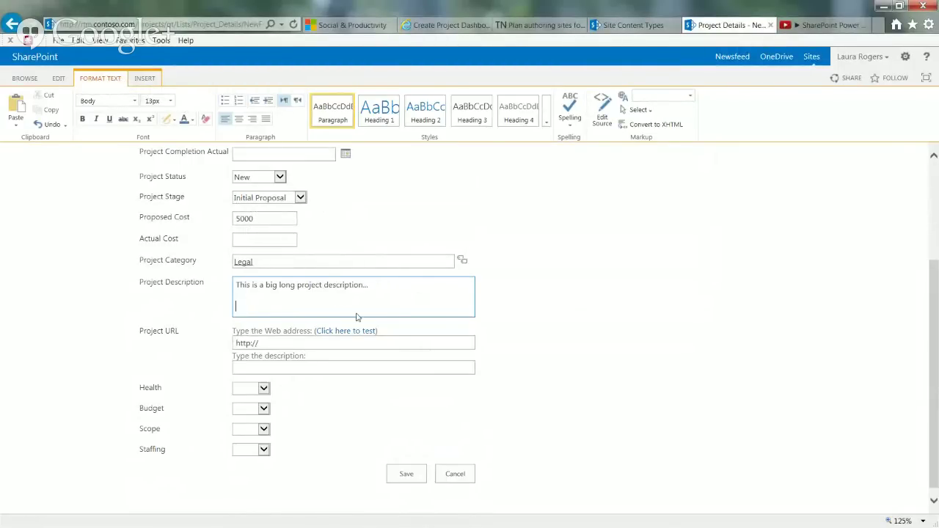
{"action": "left_click", "coordinate": [289, 342]}
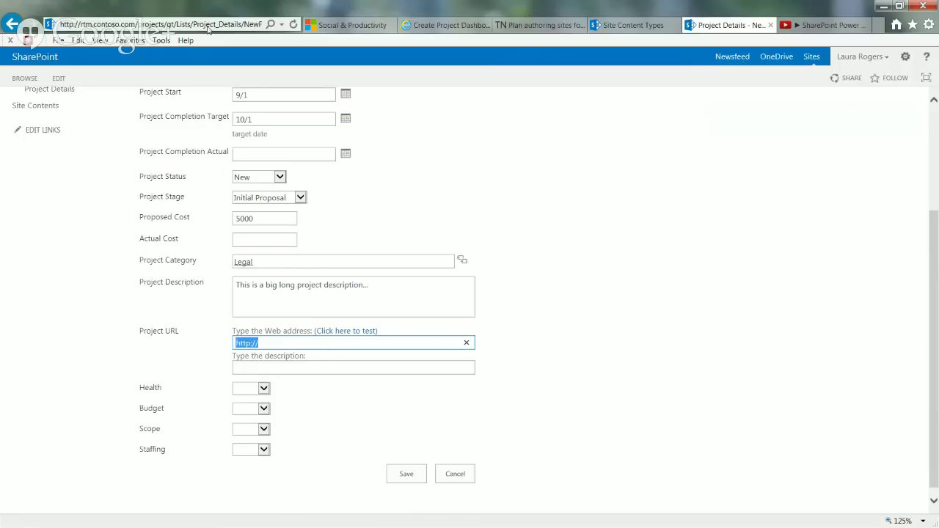
{"action": "left_click", "coordinate": [182, 26]}
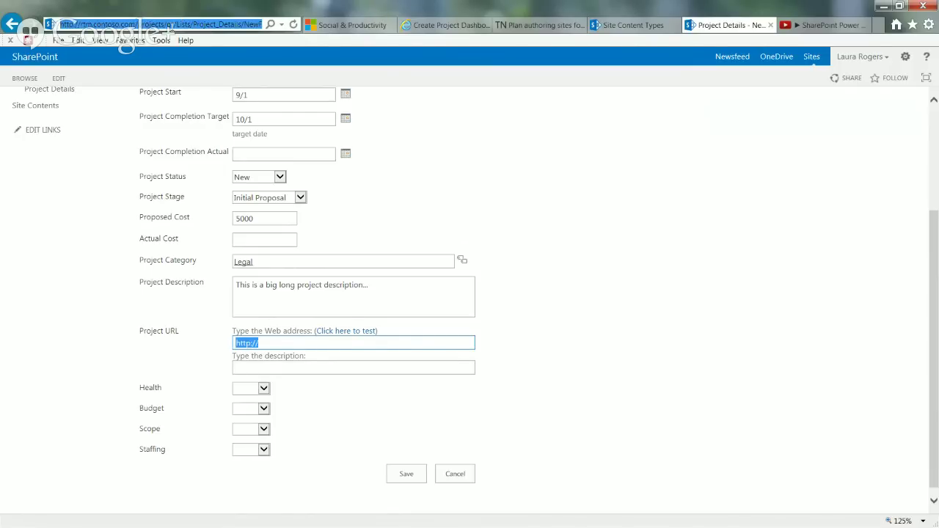
{"action": "left_click", "coordinate": [176, 24]}
{"action": "left_click_drag", "start_coordinate": [174, 25], "coordinate": [12, 21]}
{"action": "key", "text": "ctrl+c"}
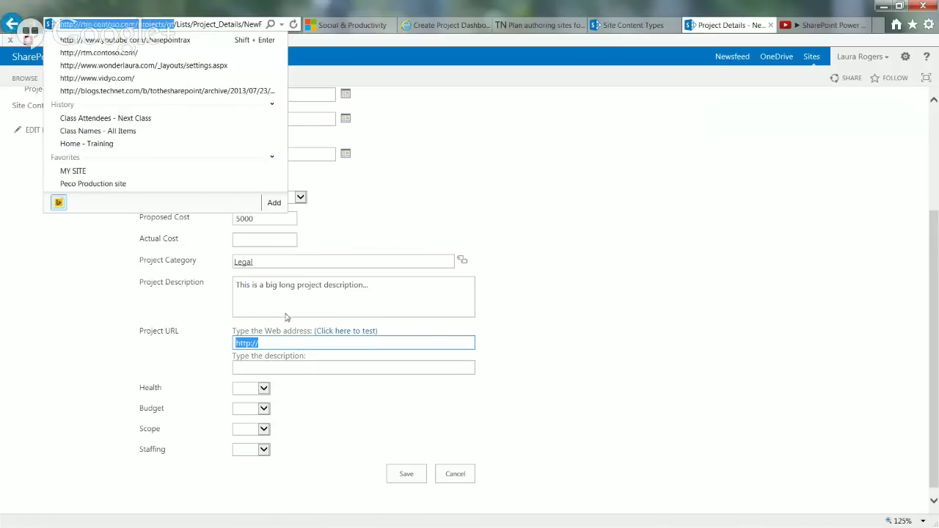
{"action": "left_click", "coordinate": [282, 344]}
{"action": "key", "text": "ctrl+a"}
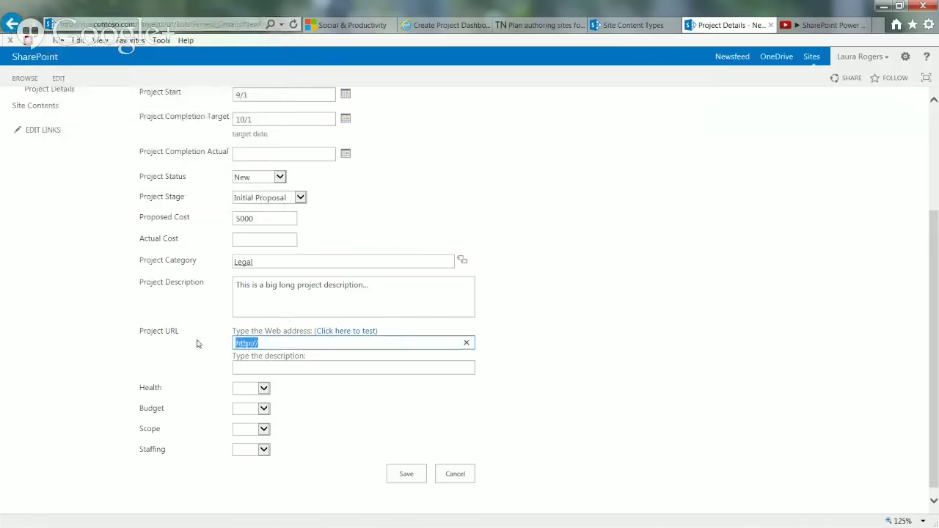
{"action": "key", "text": "ctrl+v"}
{"action": "left_click", "coordinate": [348, 366]}
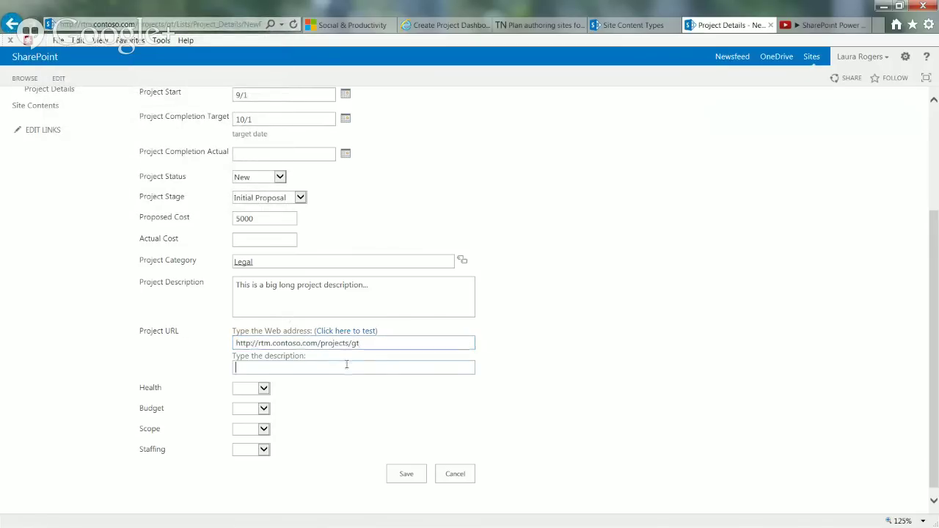
{"action": "type", "text": "P"}
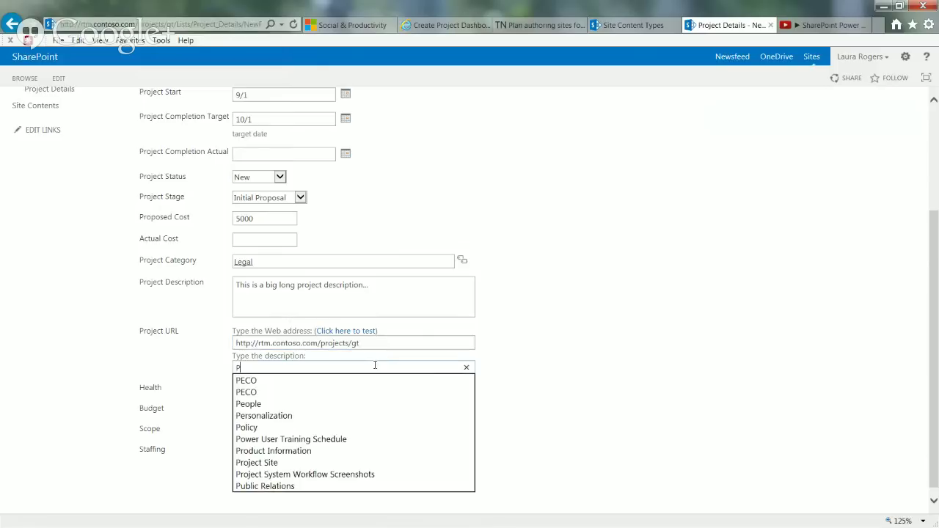
{"action": "type", "text": "roject Site"}
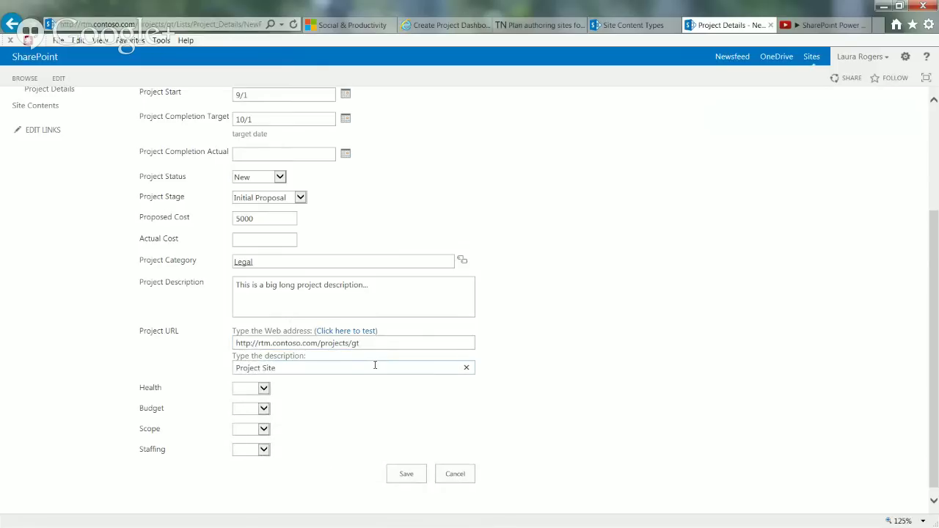
Set Health to Green, Budget to Yellow, Scope to Green and Staffing to Red, and save the project item.
{"action": "left_click", "coordinate": [263, 389]}
{"action": "left_click", "coordinate": [247, 397]}
{"action": "left_click", "coordinate": [254, 409]}
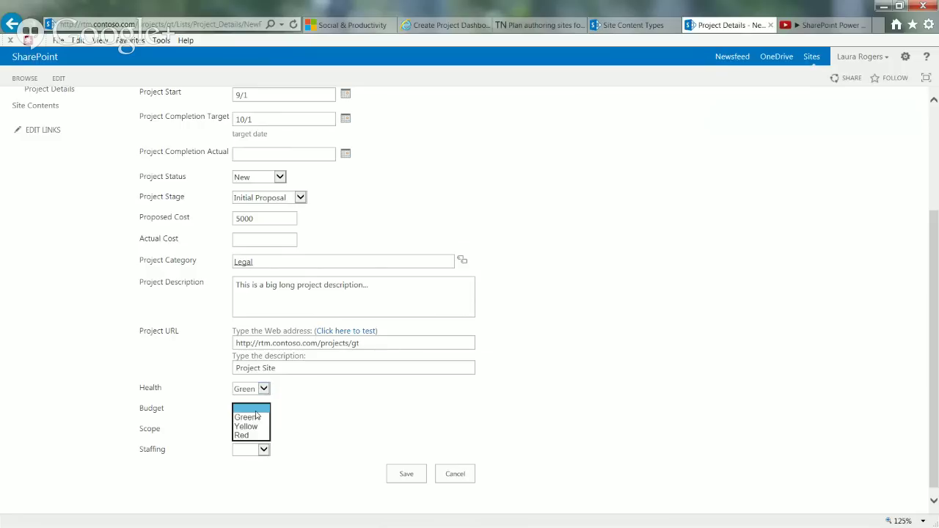
{"action": "left_click", "coordinate": [253, 428]}
{"action": "left_click", "coordinate": [254, 430]}
{"action": "left_click", "coordinate": [253, 438]}
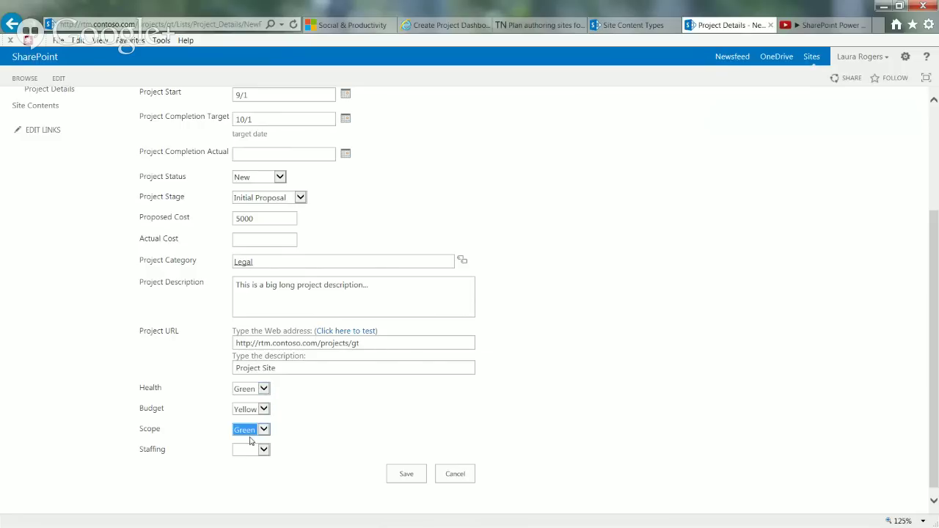
{"action": "left_click", "coordinate": [255, 449]}
{"action": "left_click", "coordinate": [244, 477]}
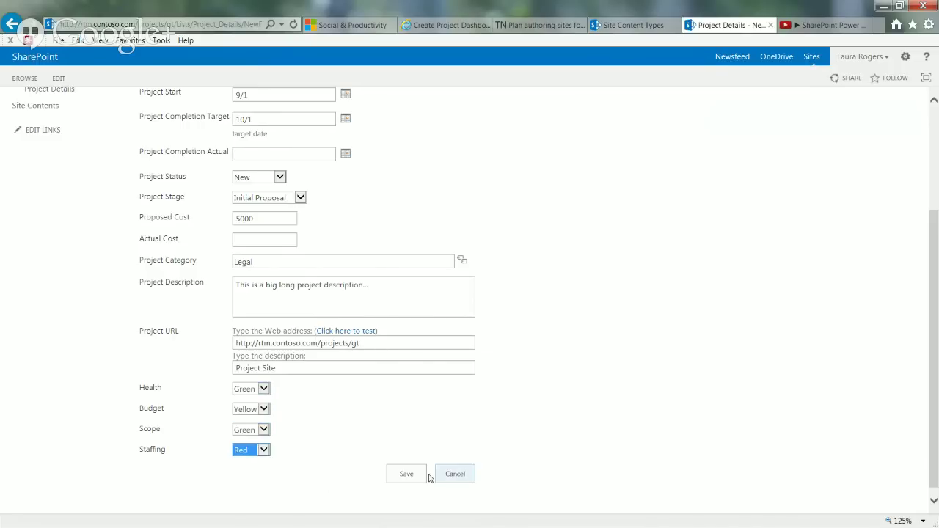
{"action": "left_click", "coordinate": [407, 474]}
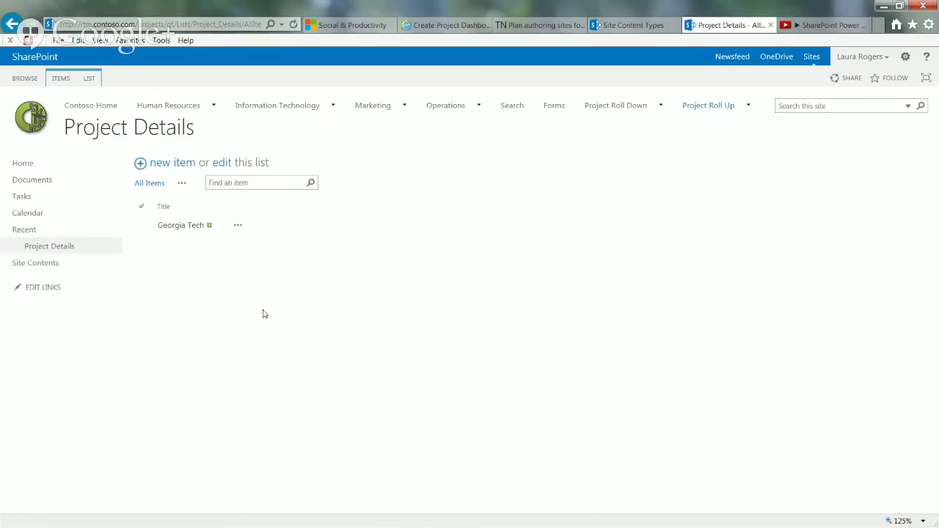
Open the Georgia Tech site's home page and view the project's information in the Project Details web part.
{"action": "left_click", "coordinate": [32, 165]}
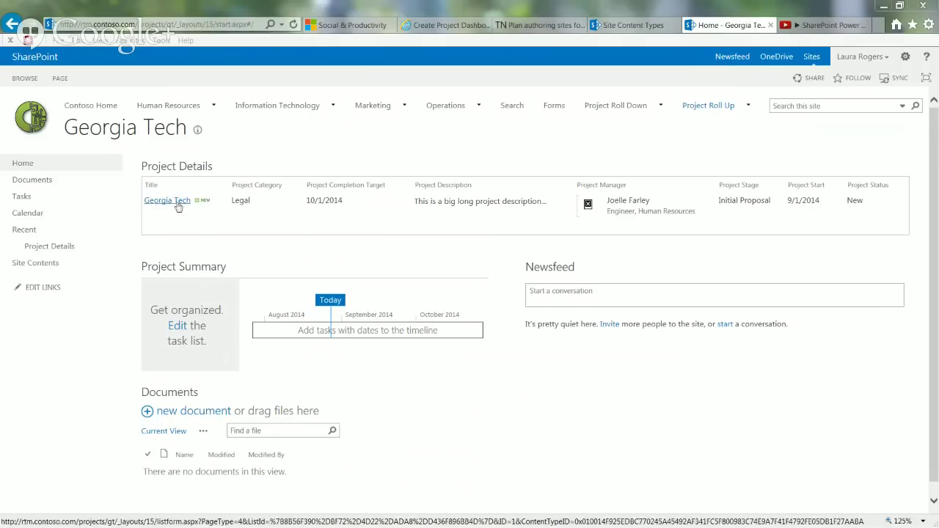
{"action": "left_click", "coordinate": [525, 201]}
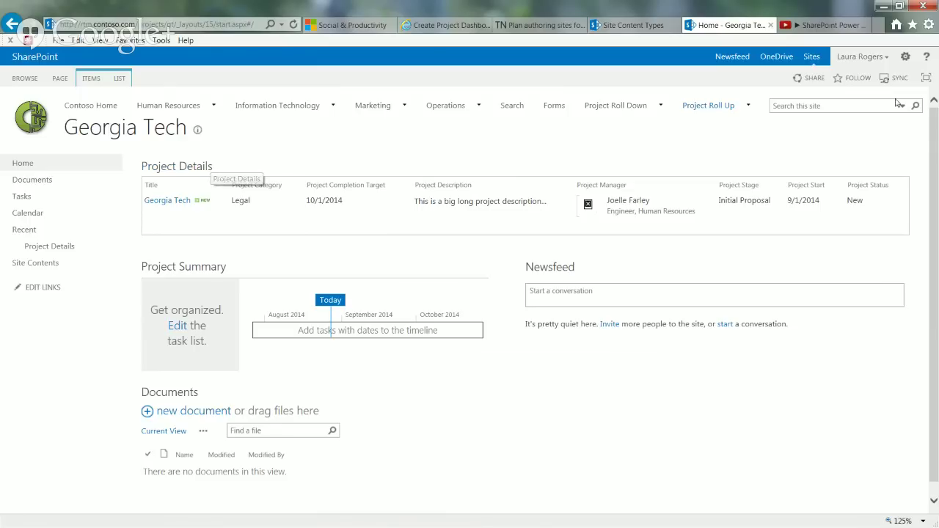
Review the columns of the Project content type in the top-level site settings, and return to the Georgia Tech Project Details list.
{"action": "left_click", "coordinate": [906, 57]}
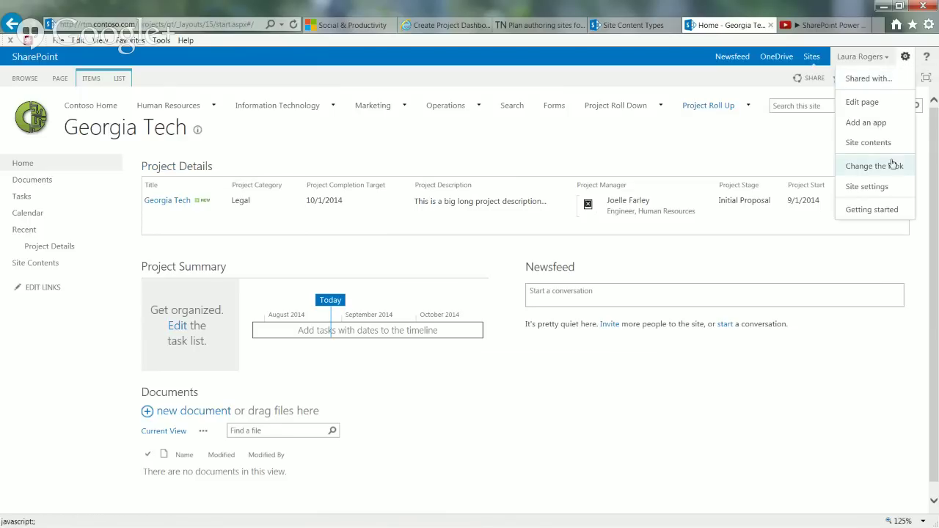
{"action": "left_click", "coordinate": [875, 192]}
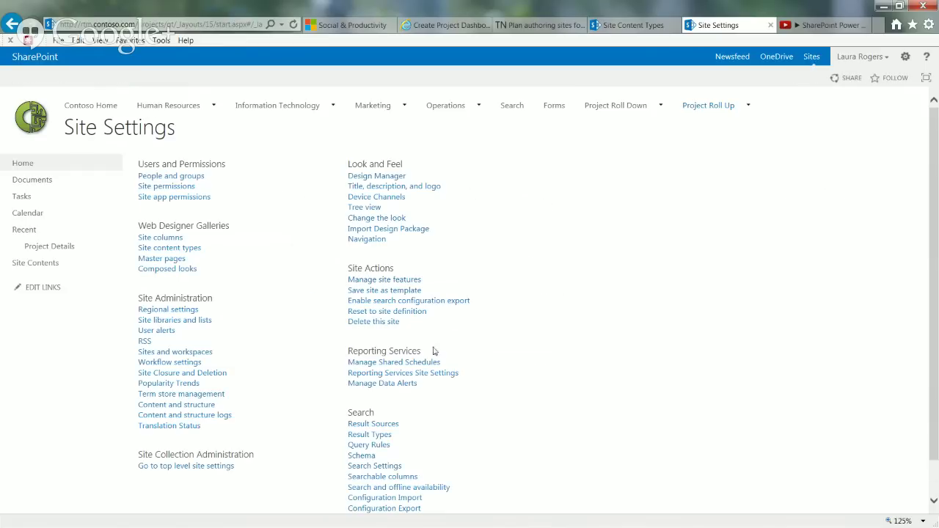
{"action": "left_click", "coordinate": [185, 466]}
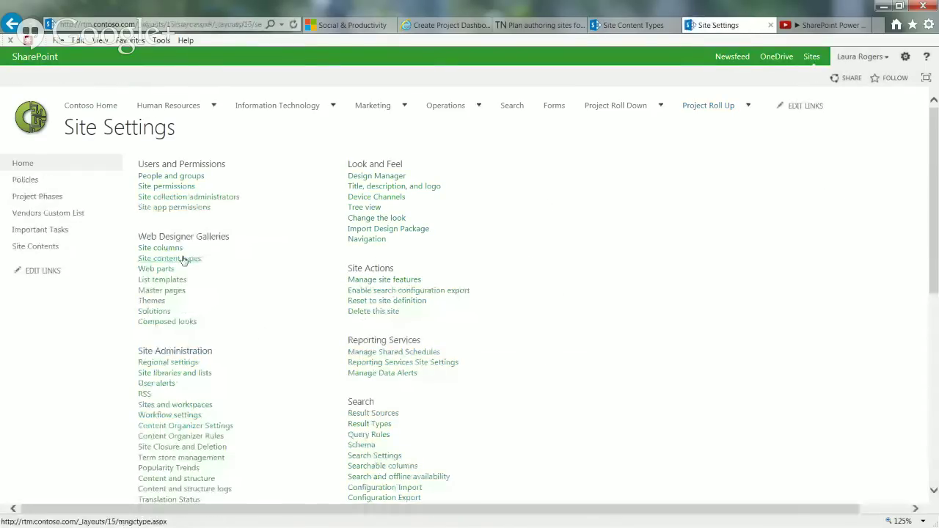
{"action": "left_click", "coordinate": [189, 259]}
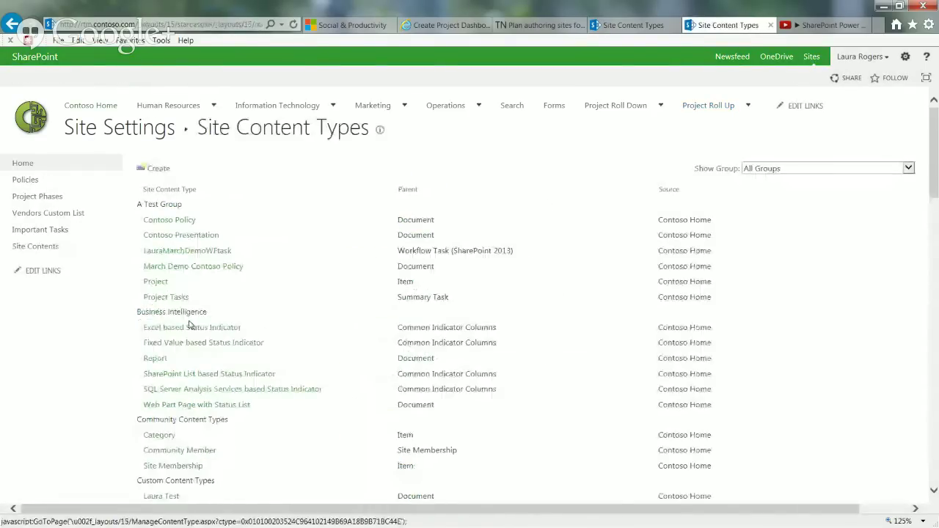
{"action": "left_click", "coordinate": [166, 281]}
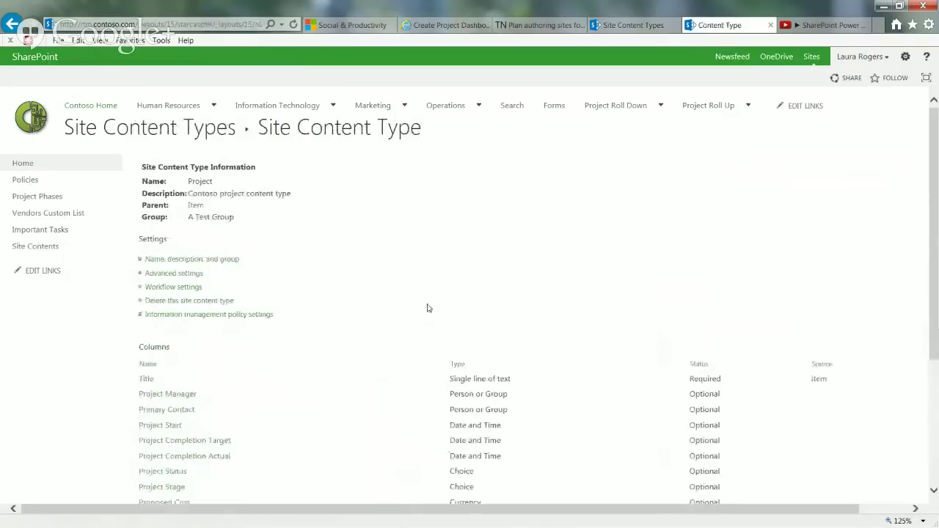
{"action": "scroll", "coordinate": [428, 308], "scroll_direction": "down", "scroll_amount": 3}
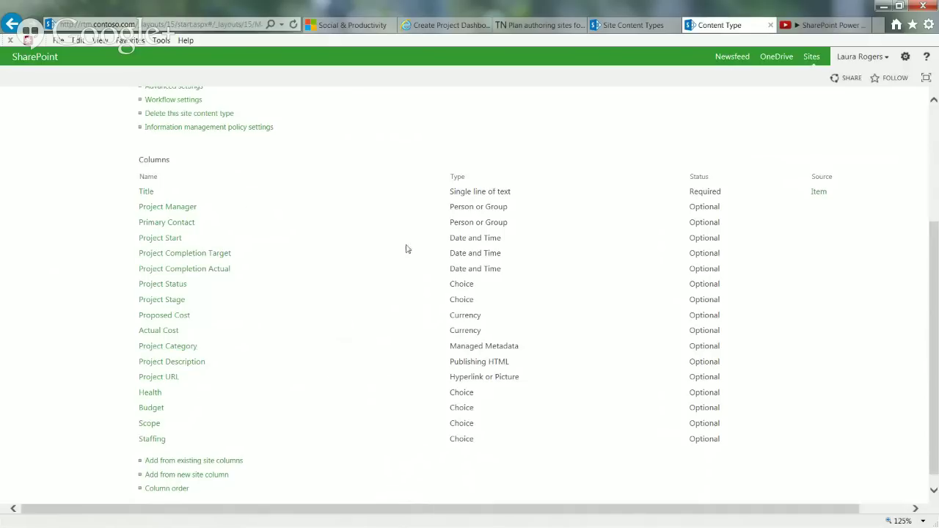
{"action": "left_click", "coordinate": [935, 173]}
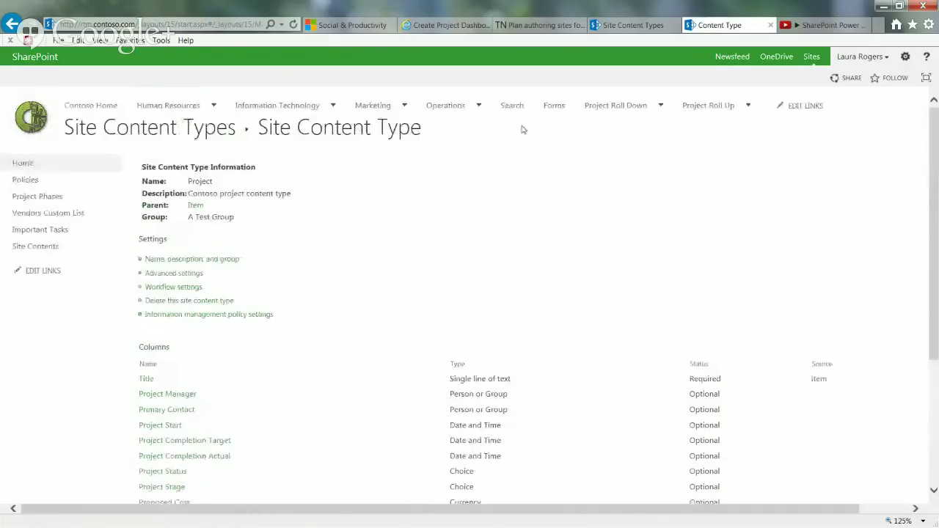
{"action": "right_click", "coordinate": [11, 24]}
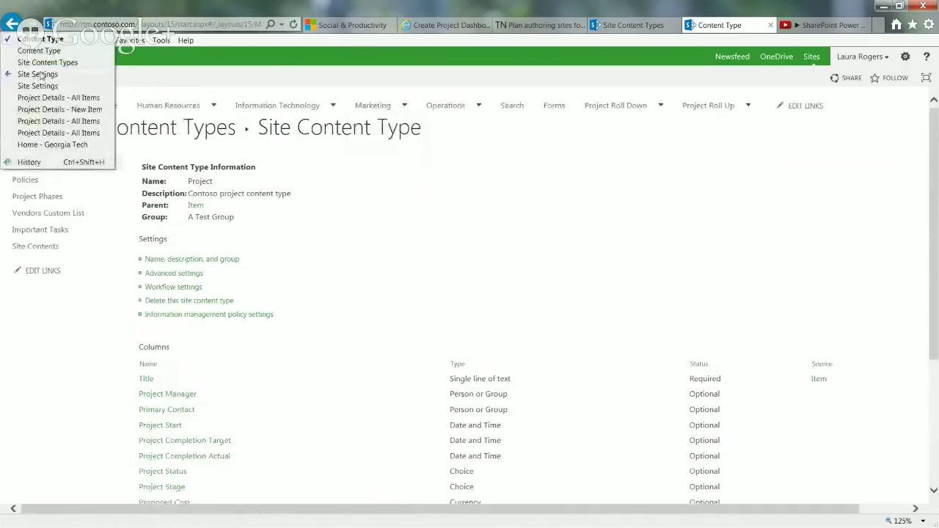
{"action": "left_click", "coordinate": [41, 98]}
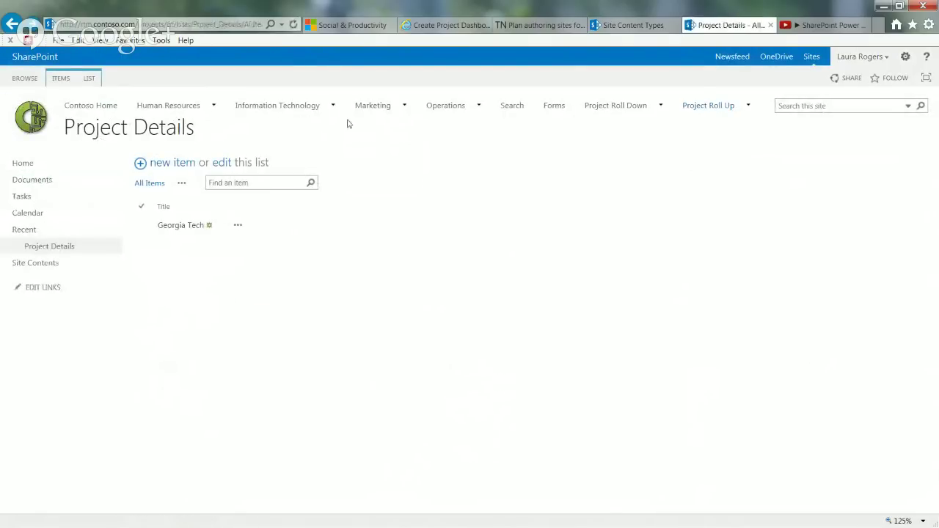
Open the Auburn University project site and examine its Project Details item and the primary contact and project manager web part.
{"action": "mouse_move", "coordinate": [704, 110]}
{"action": "left_click", "coordinate": [710, 129]}
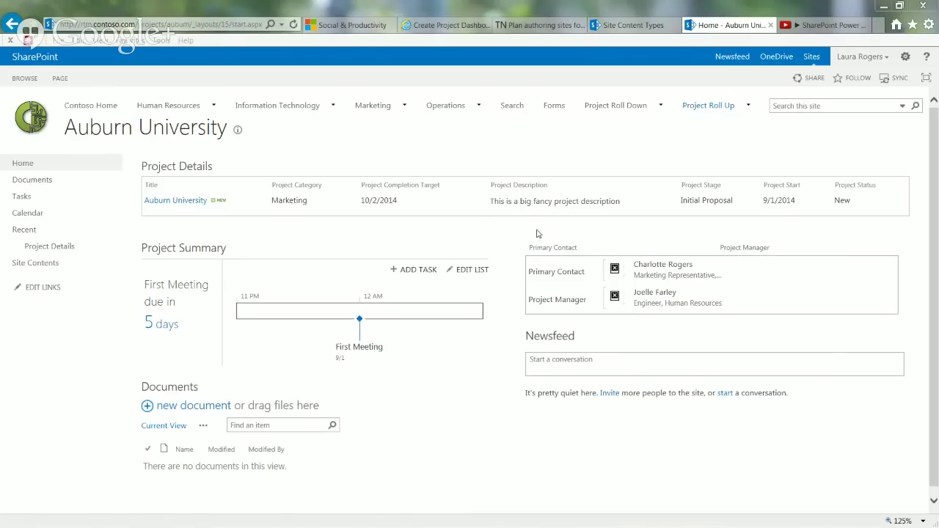
{"action": "left_click", "coordinate": [169, 204]}
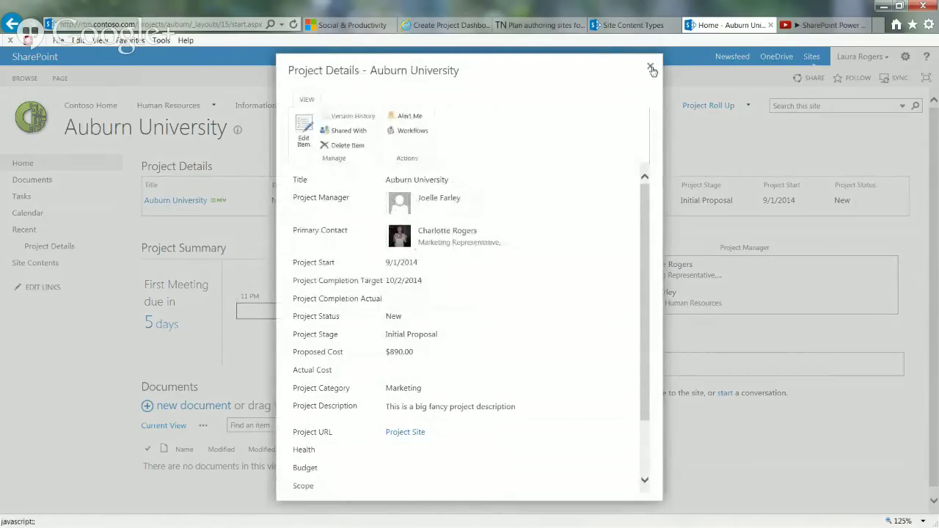
{"action": "left_click", "coordinate": [652, 70]}
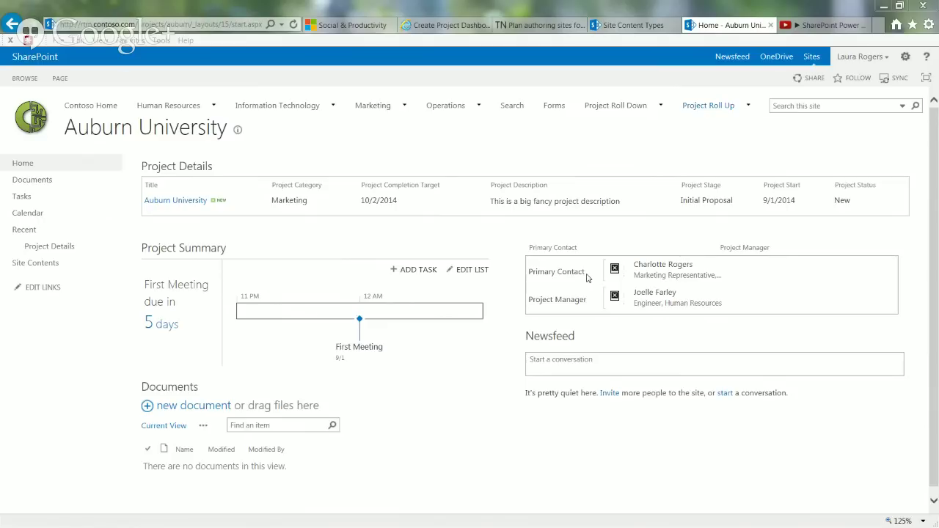
{"action": "left_click_drag", "start_coordinate": [587, 278], "coordinate": [529, 273]}
{"action": "left_click", "coordinate": [560, 273]}
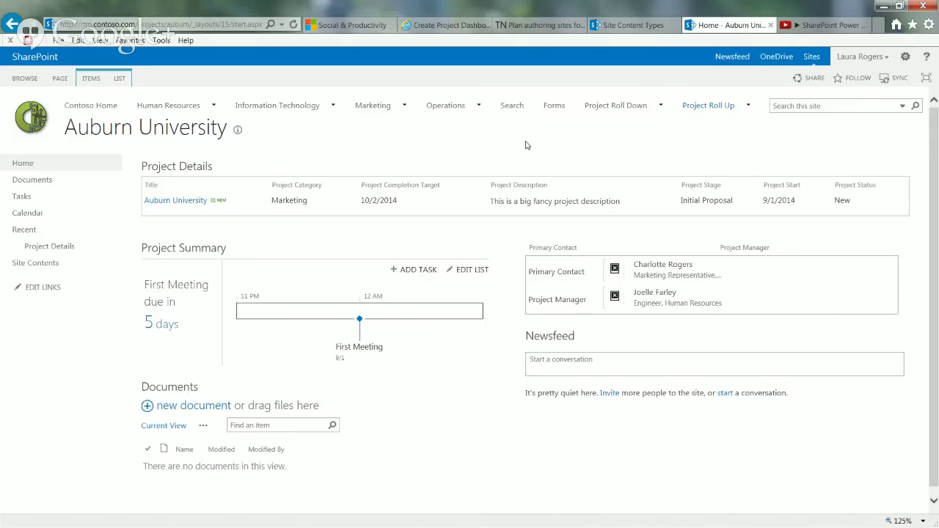
Open the Project Roll Up site, edit its home page, and examine the Project Rollup web part's query without changing it.
{"action": "left_click", "coordinate": [730, 107]}
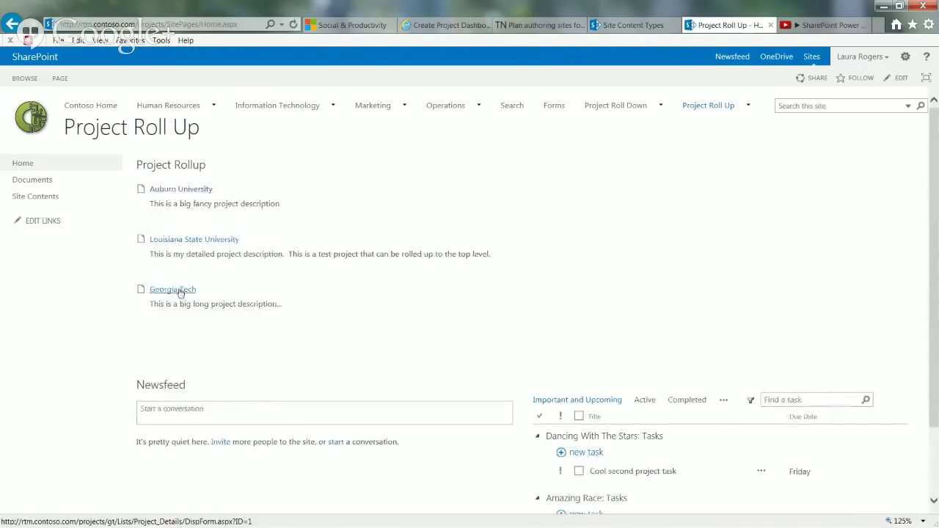
{"action": "left_click", "coordinate": [59, 79]}
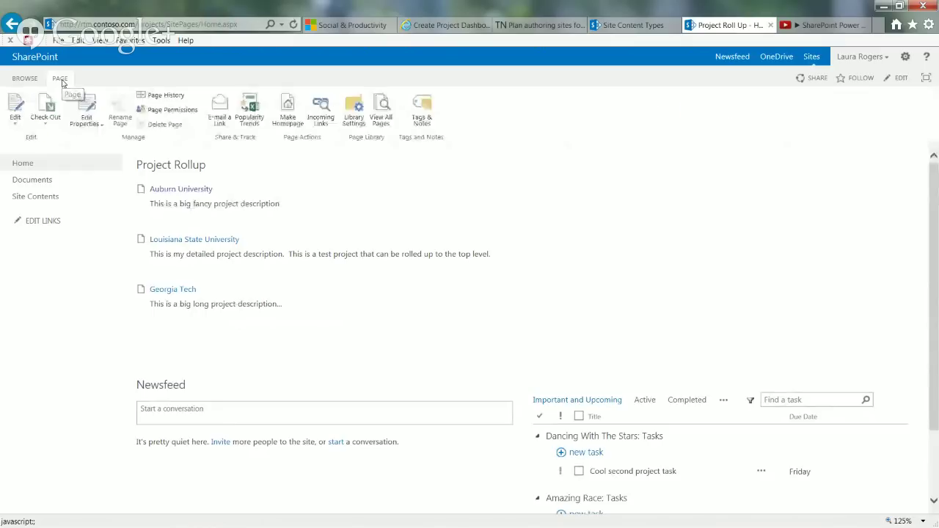
{"action": "left_click", "coordinate": [14, 109]}
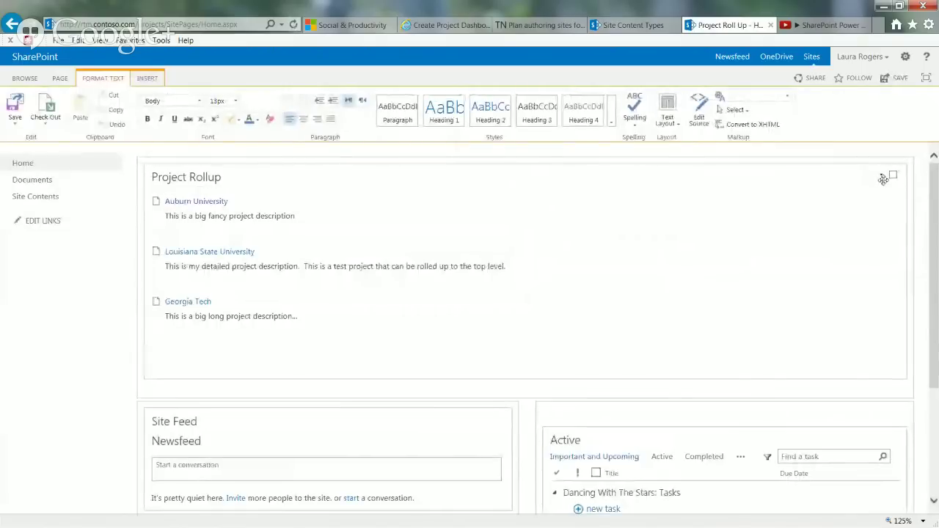
{"action": "left_click", "coordinate": [882, 176]}
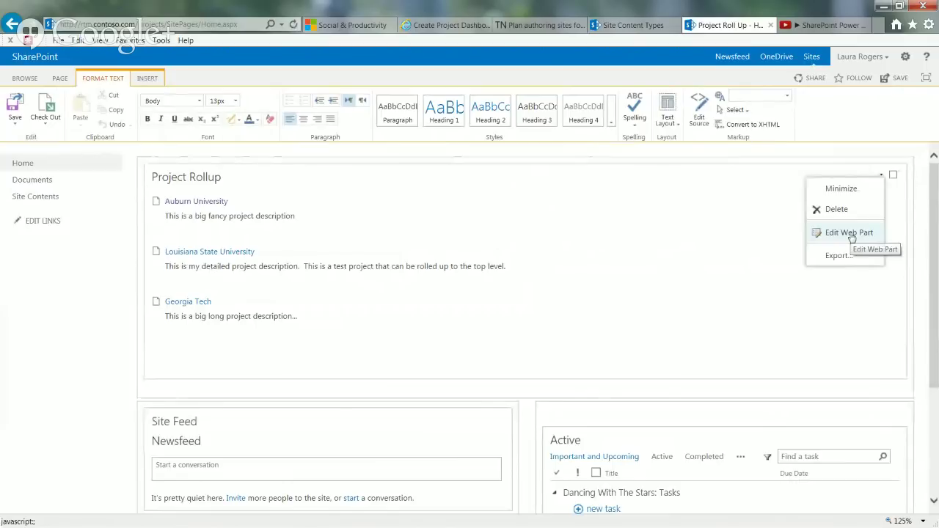
{"action": "left_click", "coordinate": [849, 234]}
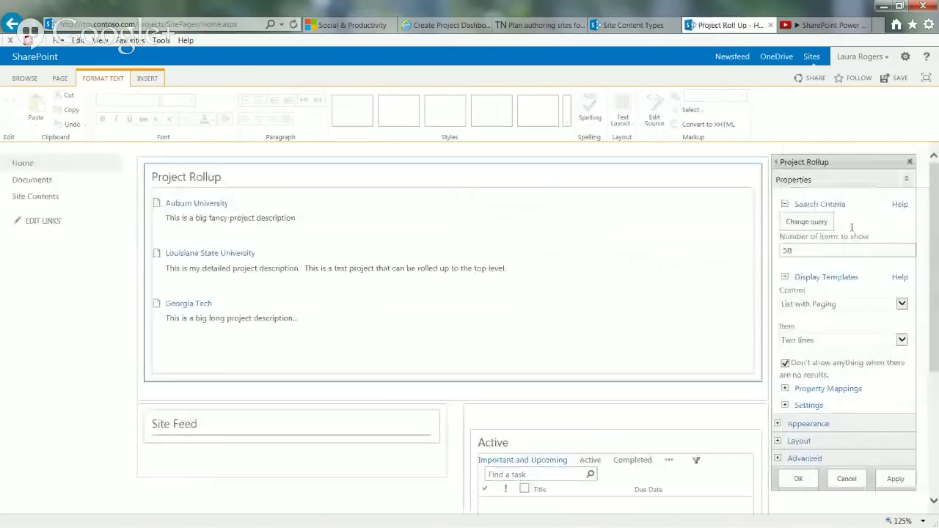
{"action": "left_click", "coordinate": [810, 222]}
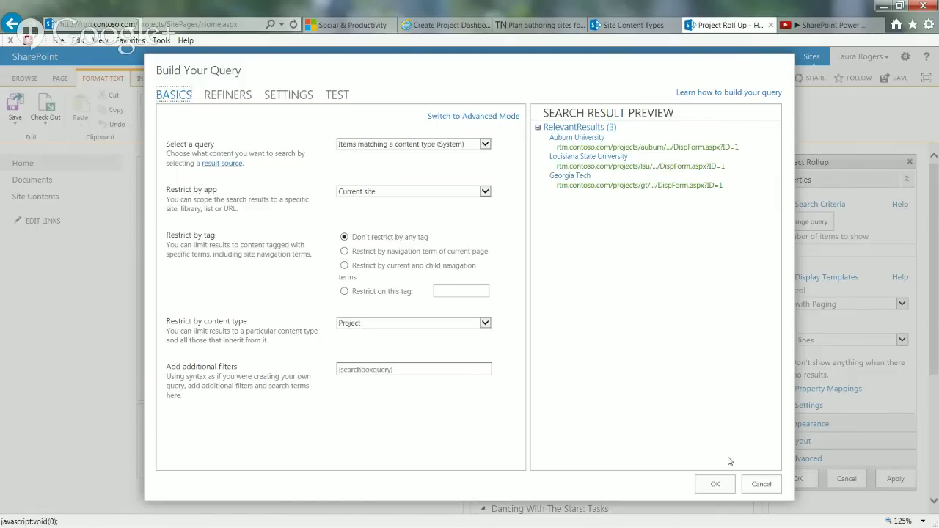
{"action": "left_click", "coordinate": [760, 486]}
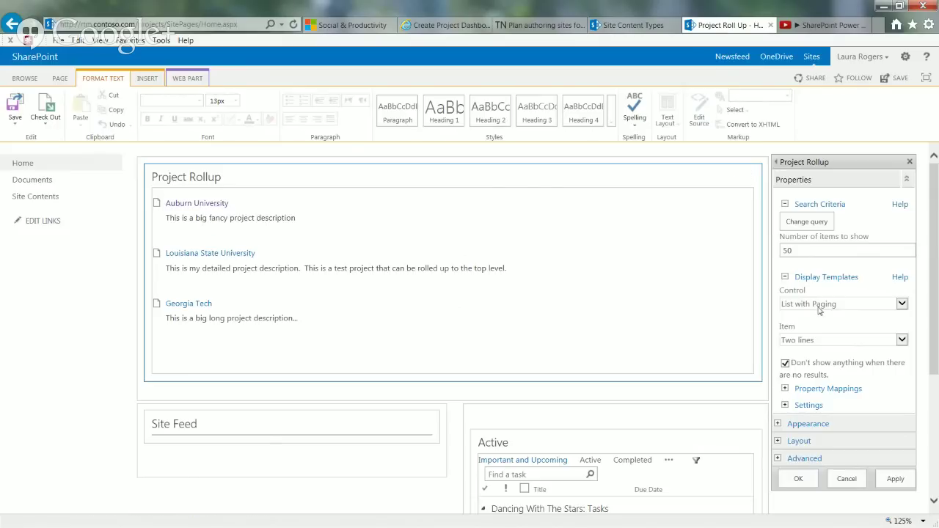
Review the Project Rollup web part's property mappings, close its properties, and recover the unresponsive page.
{"action": "left_click", "coordinate": [785, 389]}
{"action": "left_click_drag", "start_coordinate": [933, 367], "coordinate": [793, 411]}
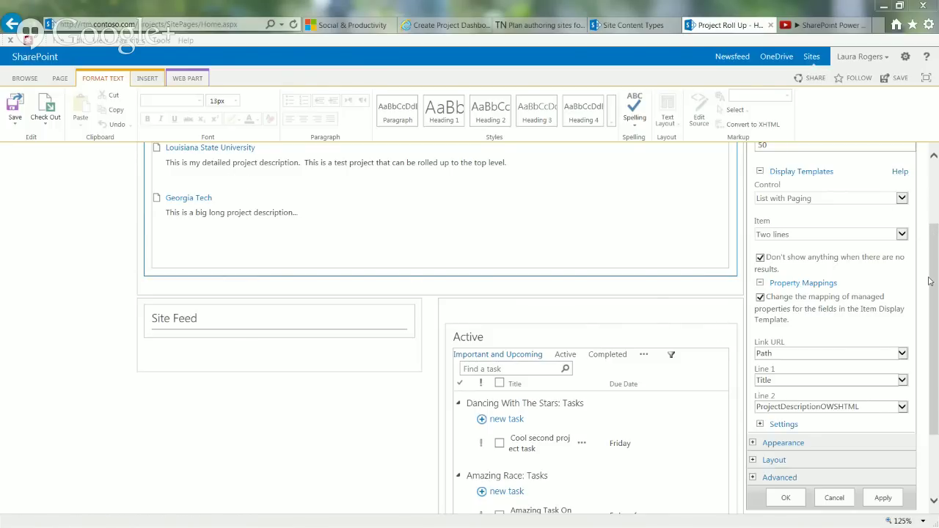
{"action": "scroll", "coordinate": [936, 279], "scroll_direction": "up", "scroll_amount": 3}
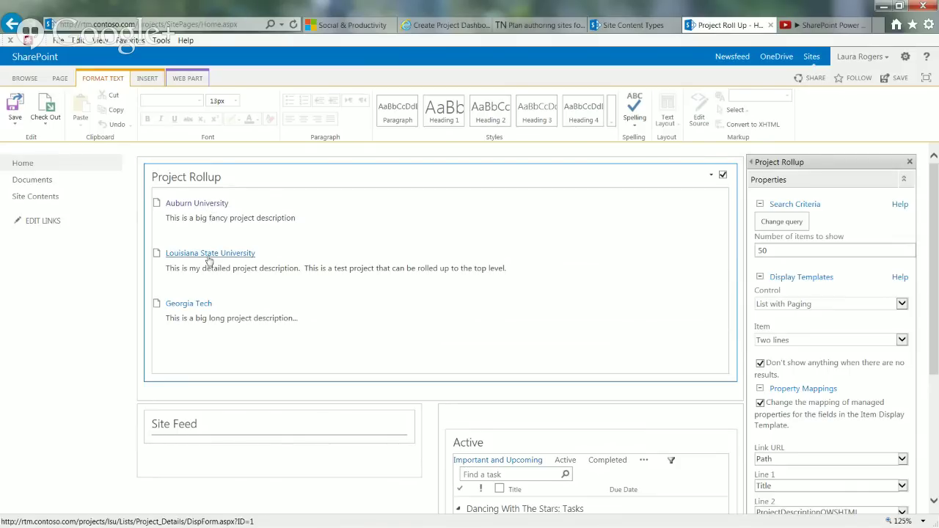
{"action": "scroll", "coordinate": [808, 397], "scroll_direction": "down", "scroll_amount": 3}
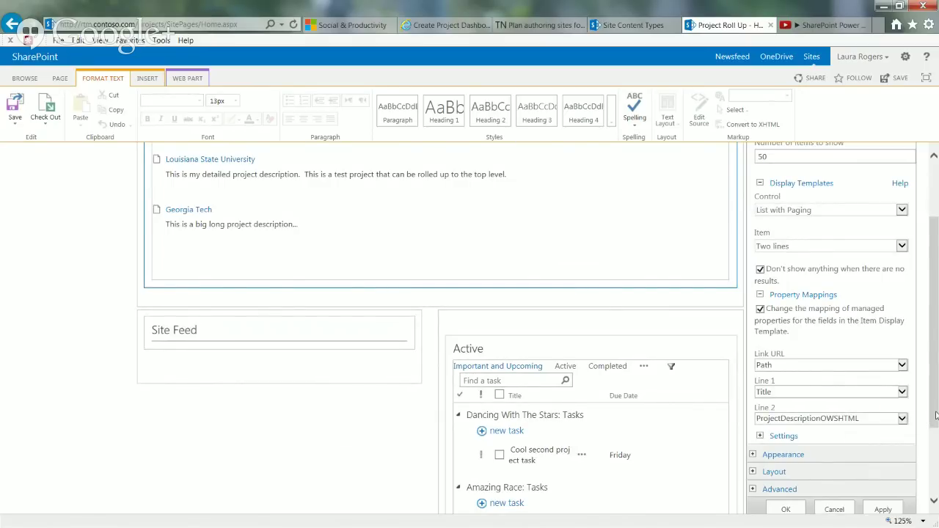
{"action": "left_click_drag", "start_coordinate": [936, 417], "coordinate": [936, 484]}
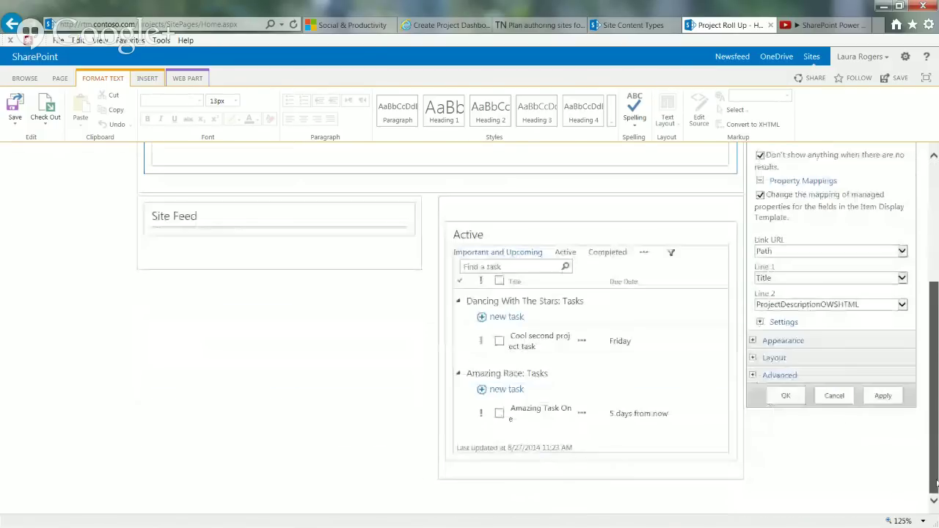
{"action": "left_click", "coordinate": [785, 396]}
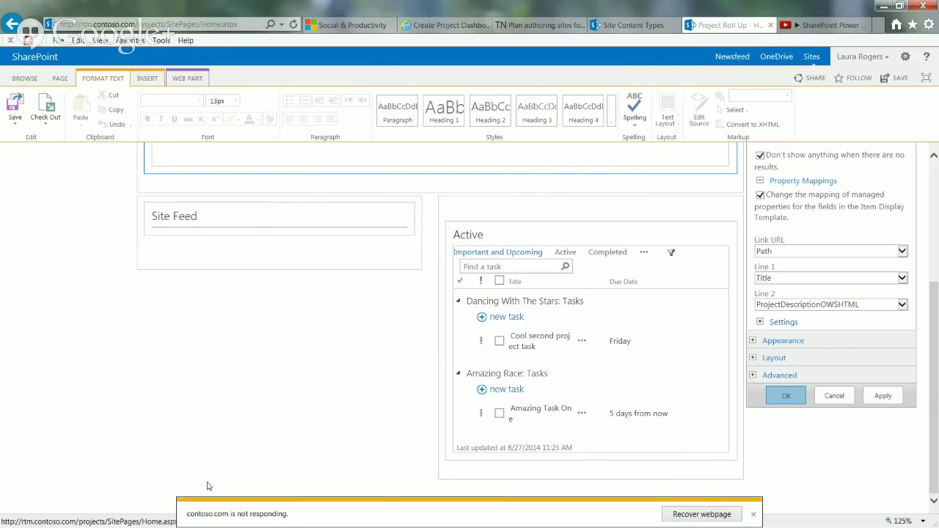
{"action": "left_click", "coordinate": [667, 514]}
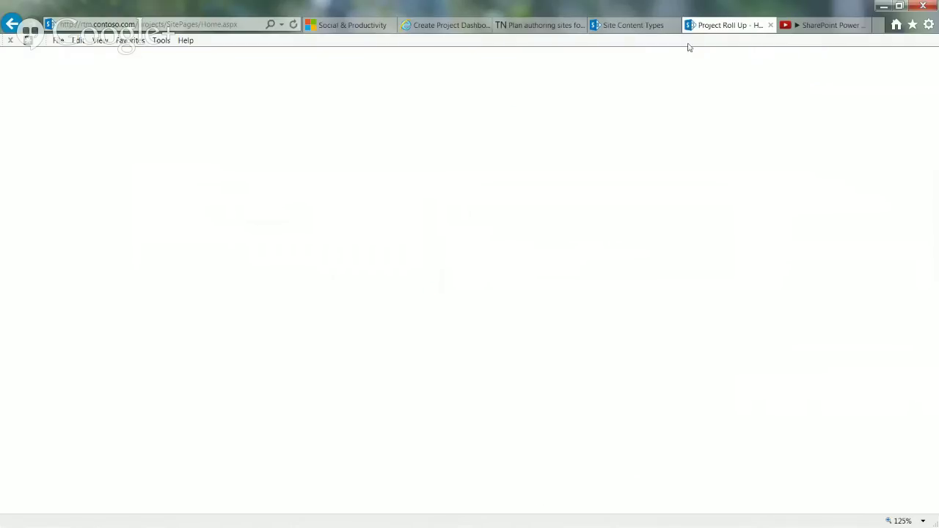
{"action": "left_click", "coordinate": [674, 25]}
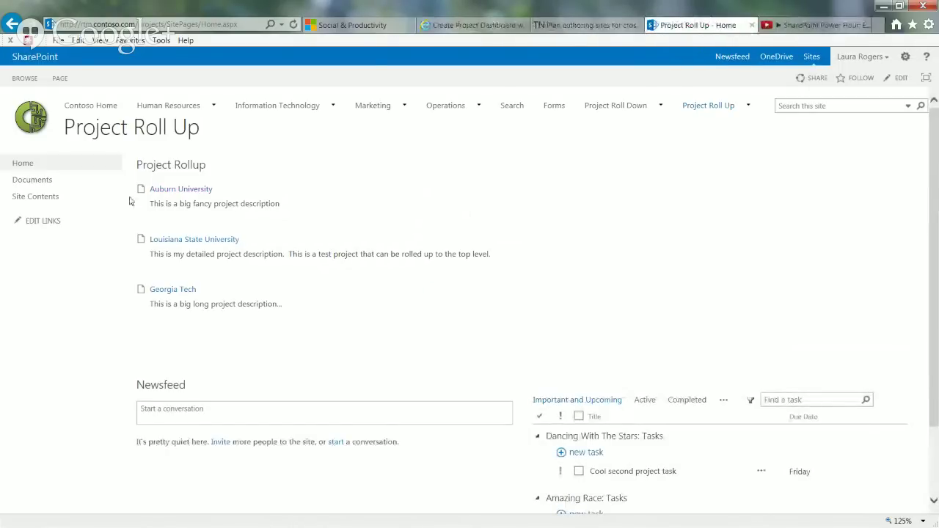
View the Auburn University item and its linked project site, and open the Project Roll Down site to view its Projects list.
{"action": "left_click", "coordinate": [184, 190]}
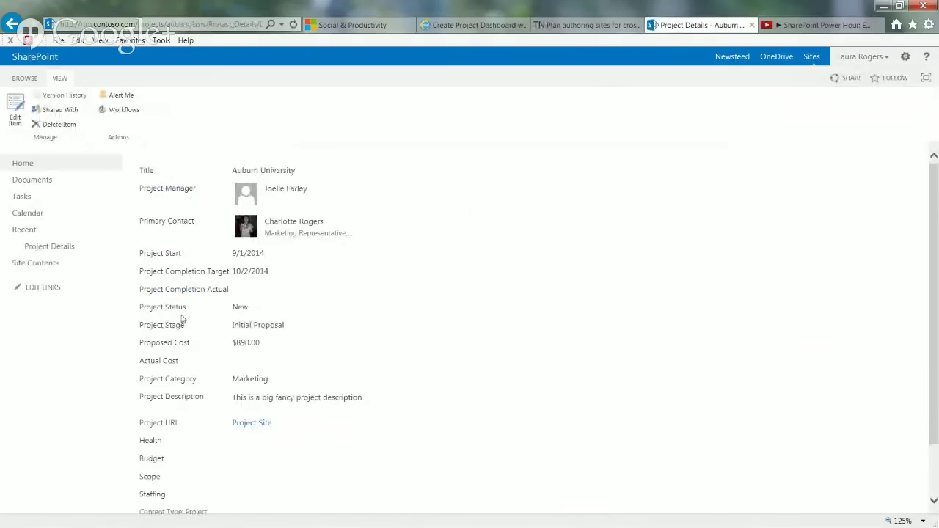
{"action": "left_click", "coordinate": [252, 426]}
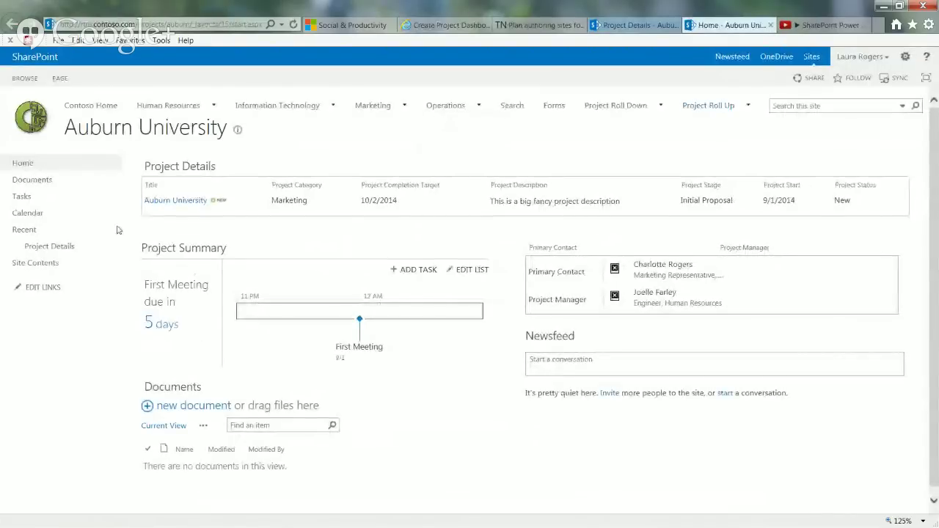
{"action": "mouse_move", "coordinate": [628, 108]}
{"action": "left_click", "coordinate": [627, 108]}
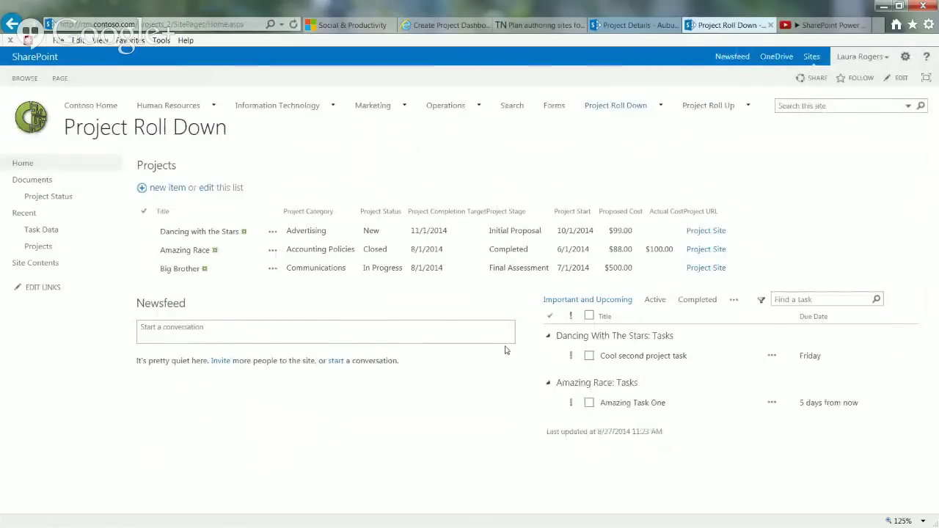
{"action": "left_click", "coordinate": [389, 236]}
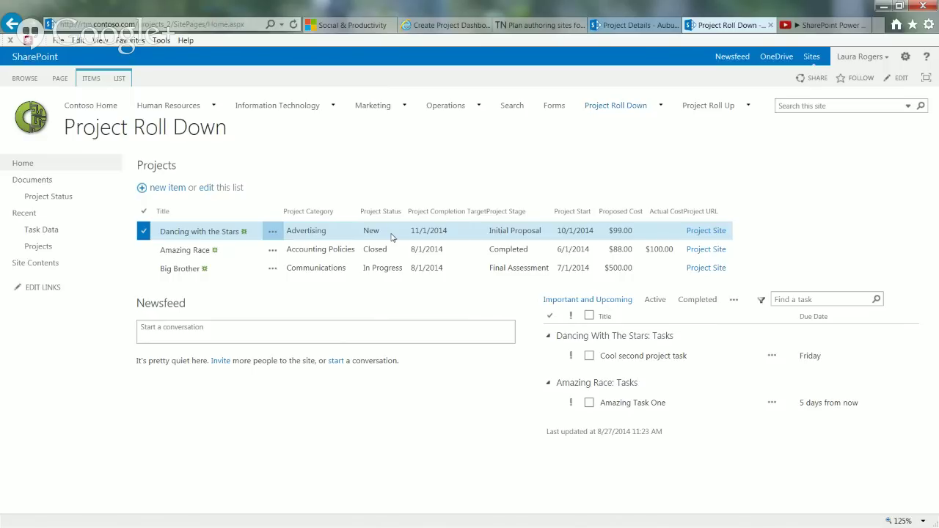
Examine the Project URL field in the Projects list's new item form, and cancel without creating an item.
{"action": "left_click", "coordinate": [159, 188]}
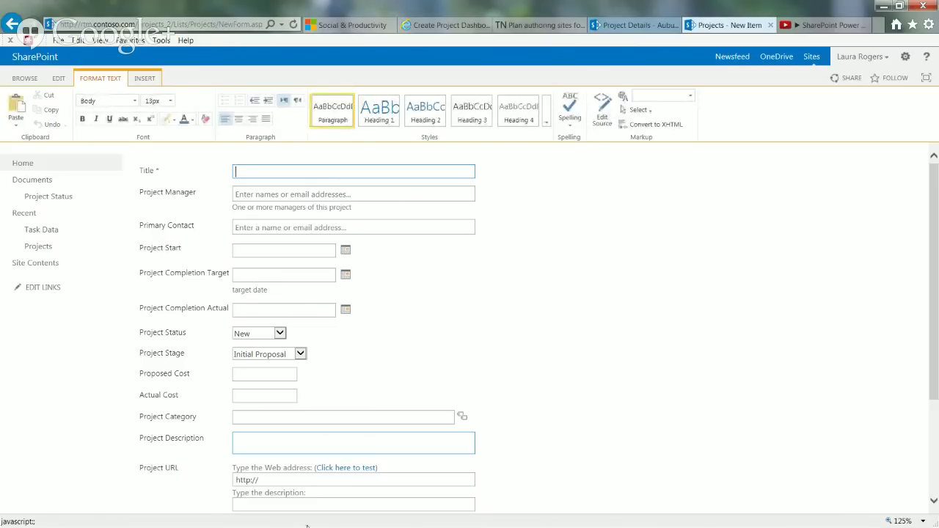
{"action": "left_click", "coordinate": [282, 480]}
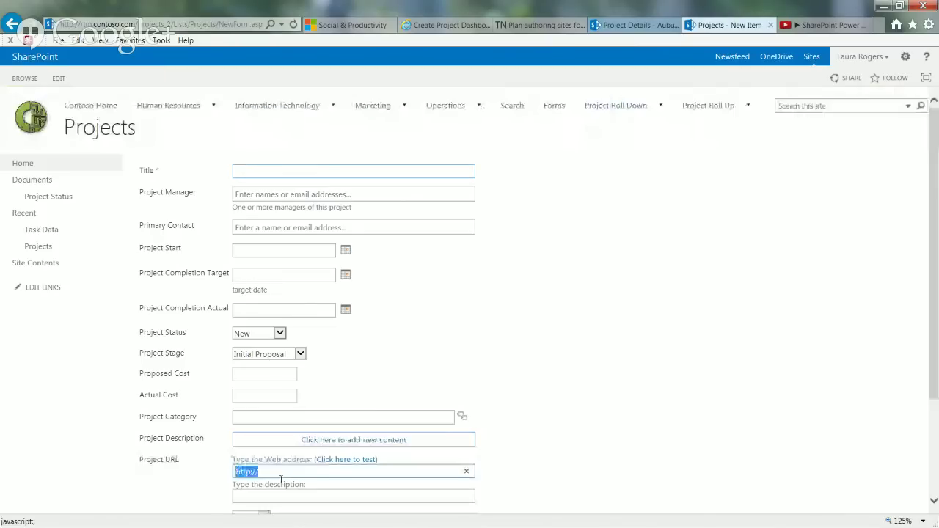
{"action": "scroll", "coordinate": [932, 422], "scroll_direction": "down", "scroll_amount": 3}
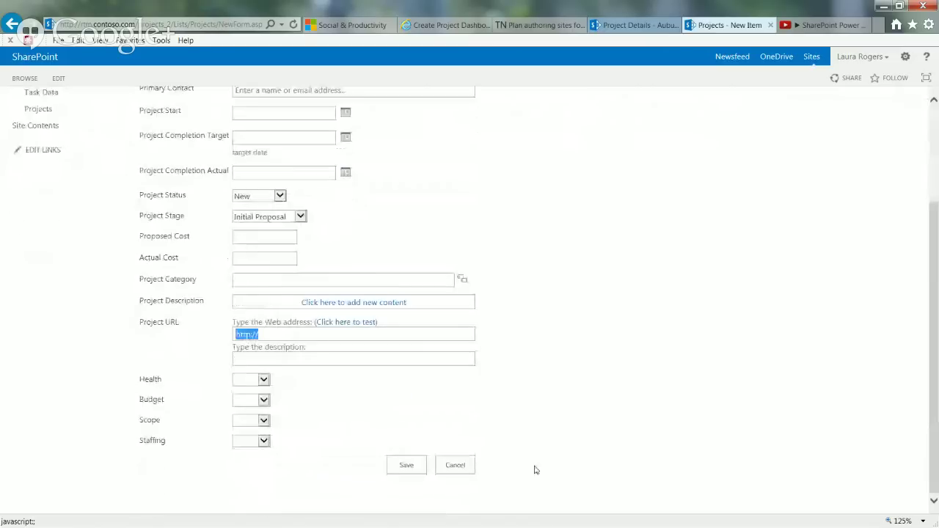
{"action": "left_click", "coordinate": [455, 465]}
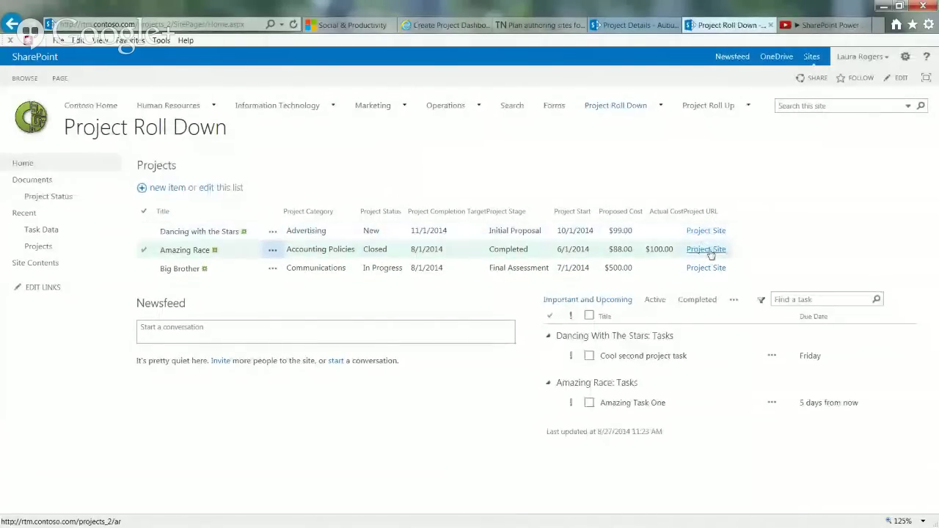
Open the Dancing with the Stars project site from the Projects list and view its Project Details web part.
{"action": "left_click", "coordinate": [401, 234]}
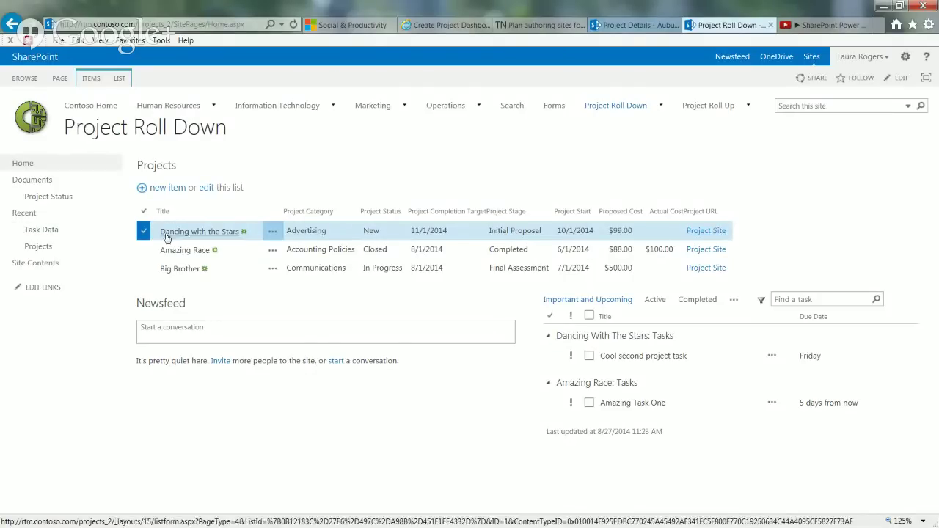
{"action": "left_click", "coordinate": [706, 232]}
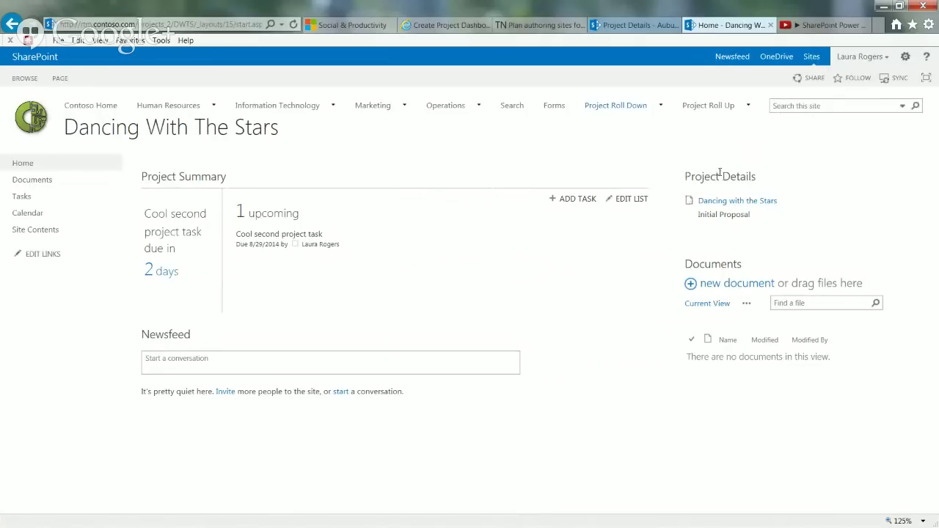
{"action": "mouse_move", "coordinate": [683, 177]}
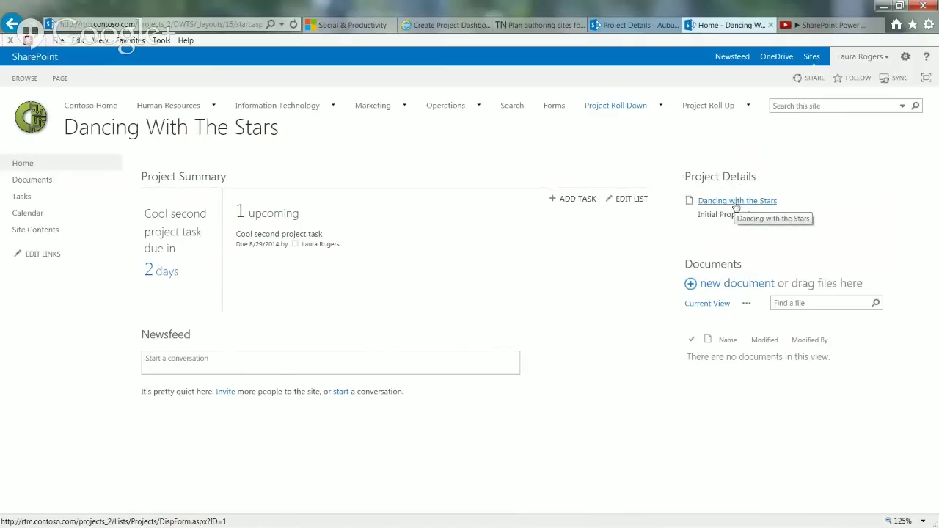
Put the Dancing With The Stars home page in edit mode and open the Project Details web part's query for review.
{"action": "left_click", "coordinate": [61, 78]}
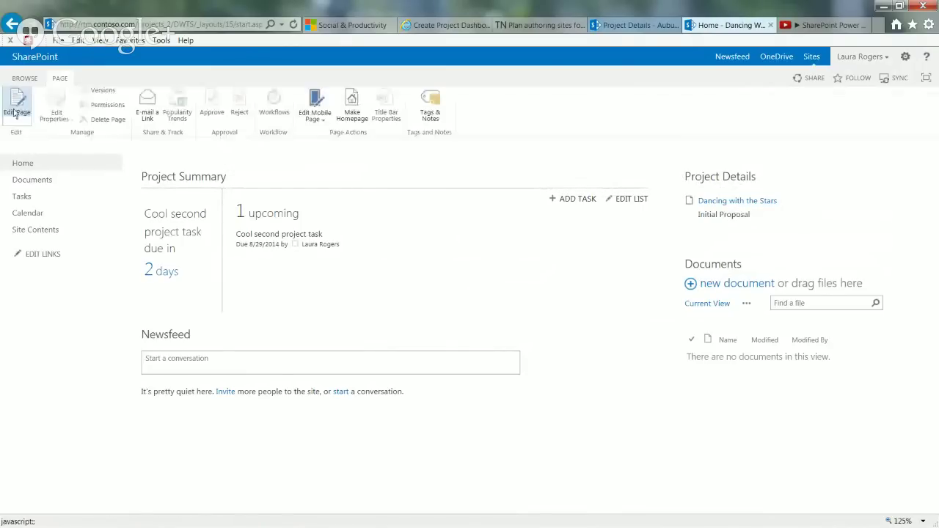
{"action": "left_click", "coordinate": [16, 111]}
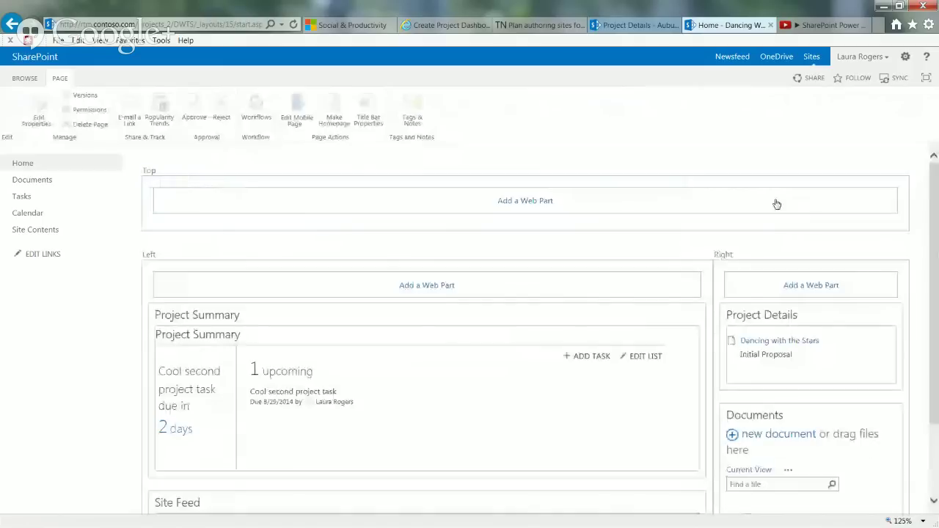
{"action": "left_click", "coordinate": [879, 314]}
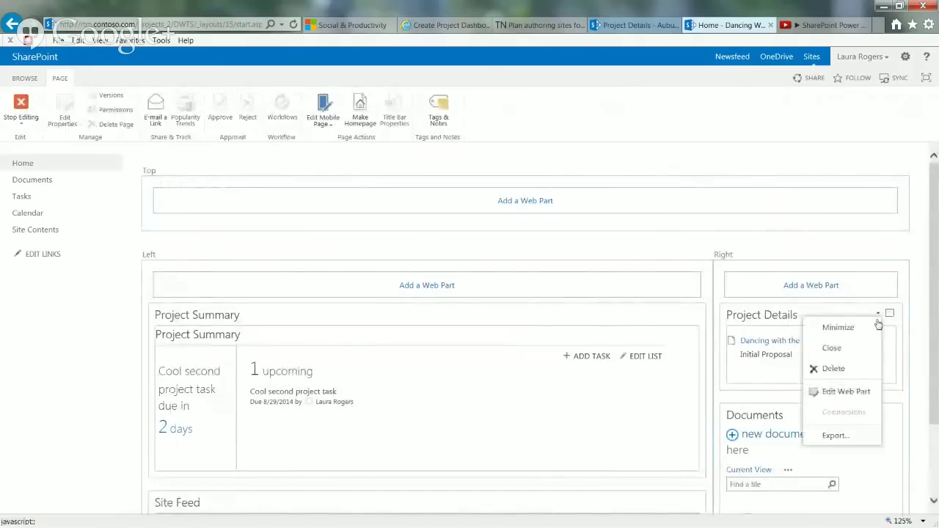
{"action": "left_click", "coordinate": [846, 391]}
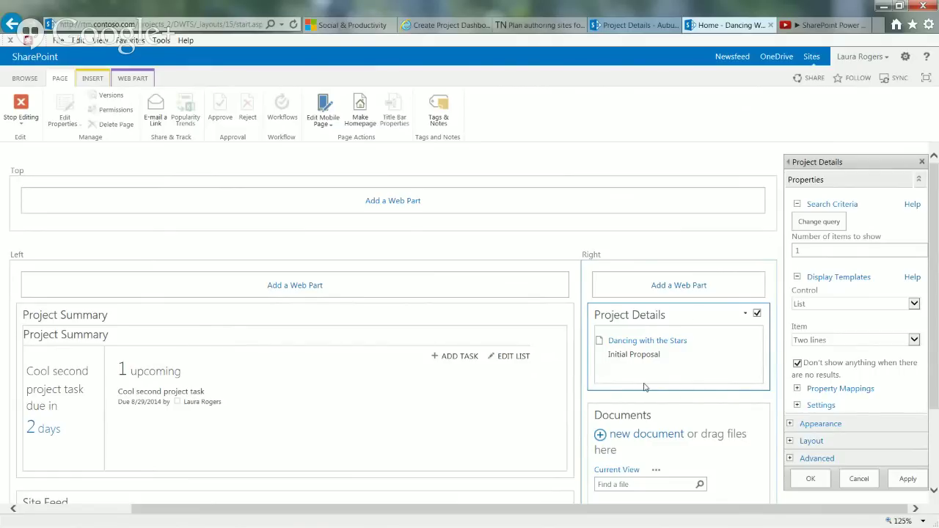
{"action": "left_click", "coordinate": [819, 222]}
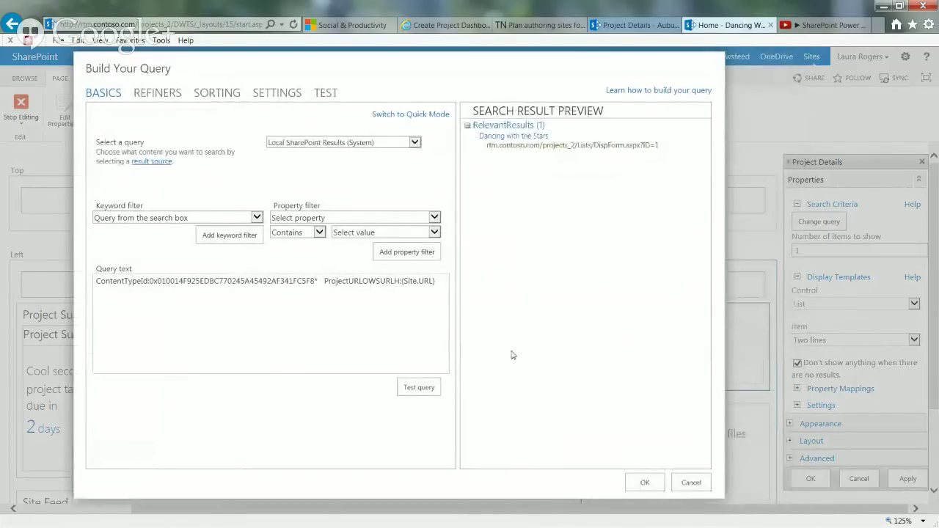
Inspect the Project Details query text and property filter, compare Quick Mode with Advanced Mode, and cancel the query builder.
{"action": "left_click", "coordinate": [324, 282]}
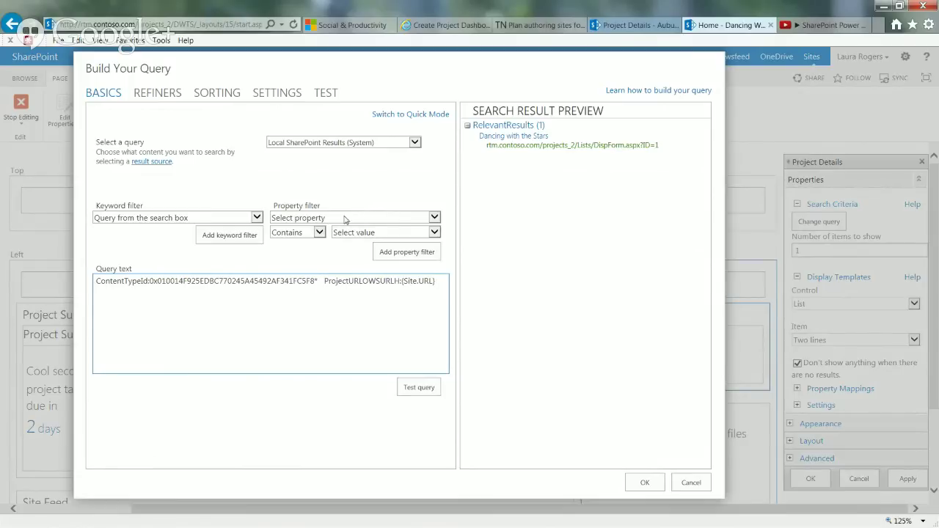
{"action": "left_click", "coordinate": [345, 218]}
{"action": "left_click", "coordinate": [330, 204]}
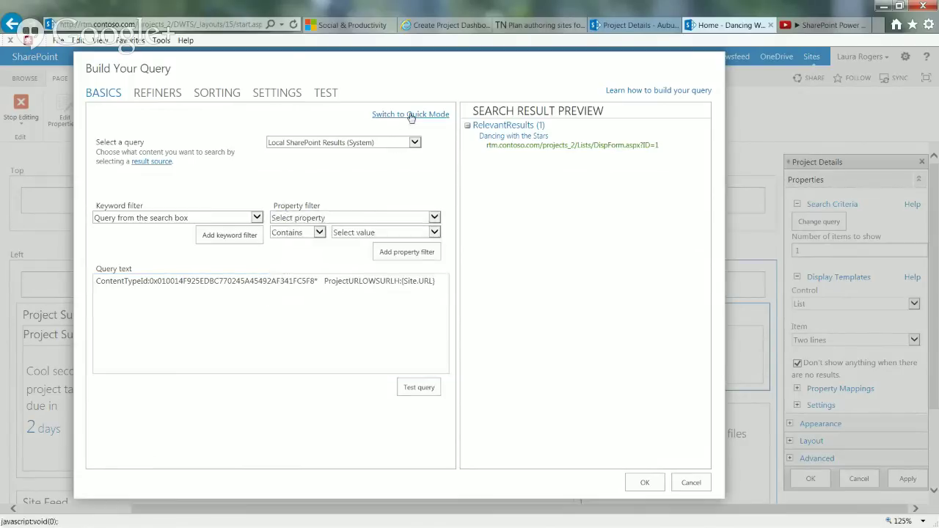
{"action": "left_click", "coordinate": [419, 115]}
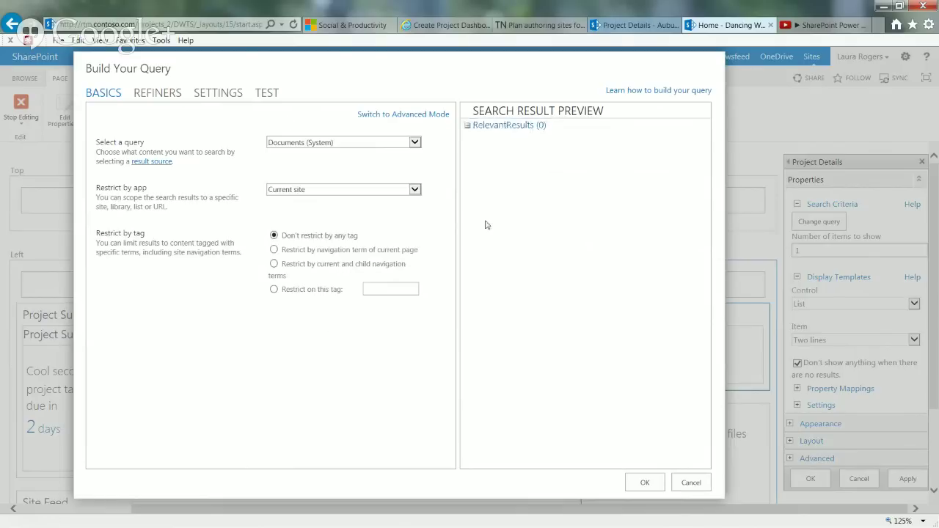
{"action": "left_click", "coordinate": [391, 115]}
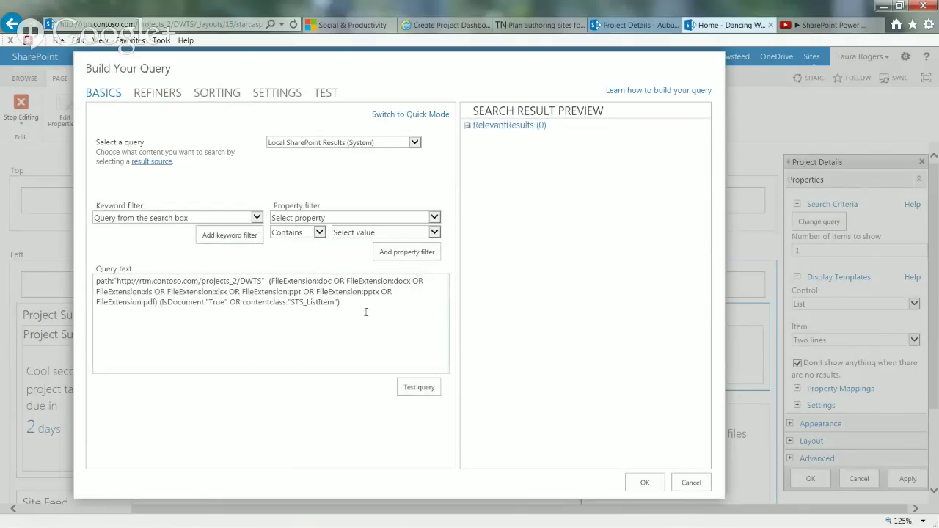
{"action": "left_click", "coordinate": [690, 482]}
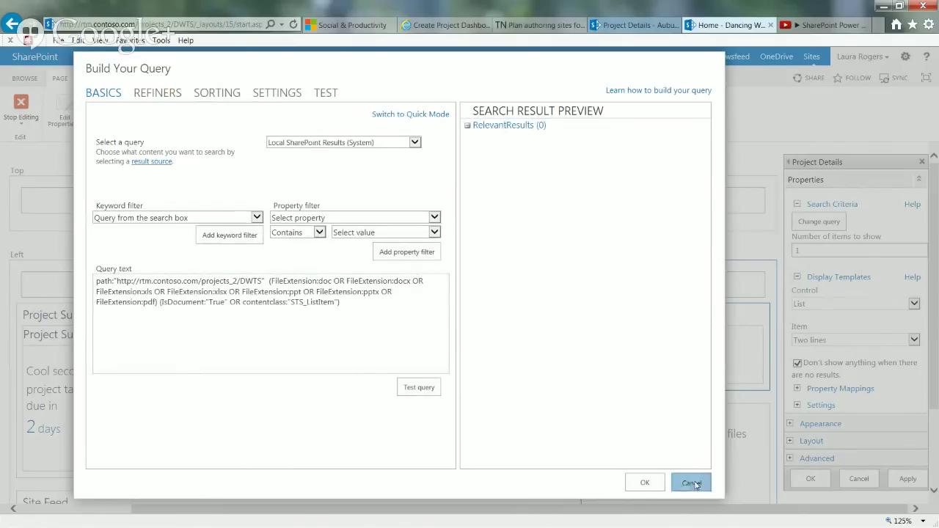
Reopen the Project Details web part's query and choose ProjectURLOWSURLH as the property filter from all managed properties.
{"action": "left_click", "coordinate": [813, 221]}
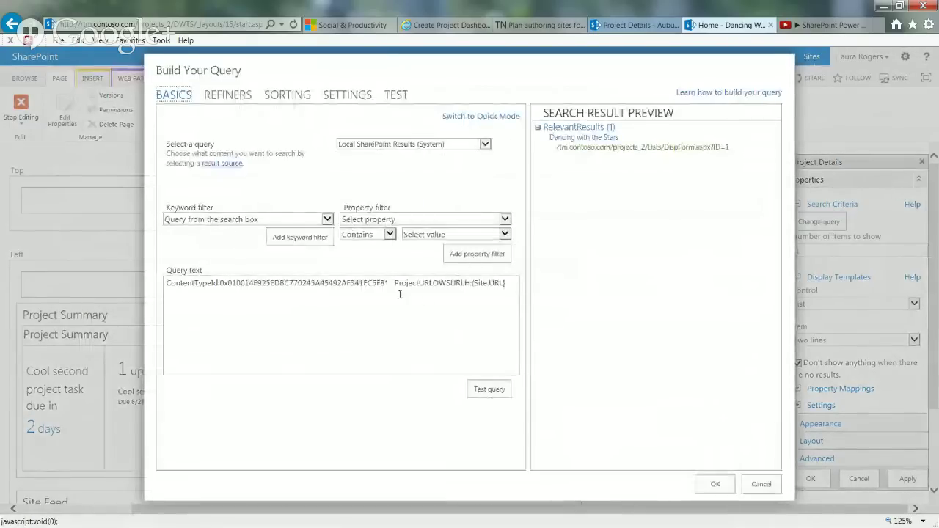
{"action": "left_click", "coordinate": [399, 222]}
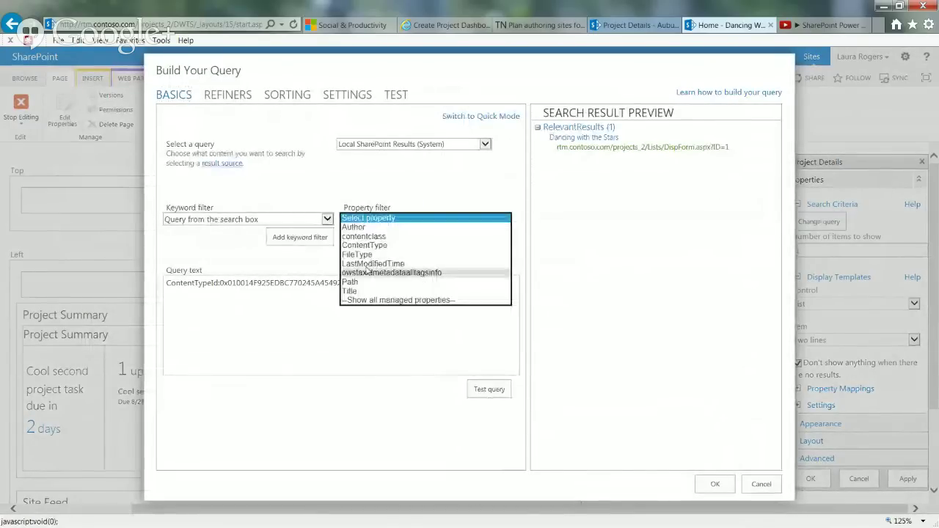
{"action": "left_click", "coordinate": [367, 300]}
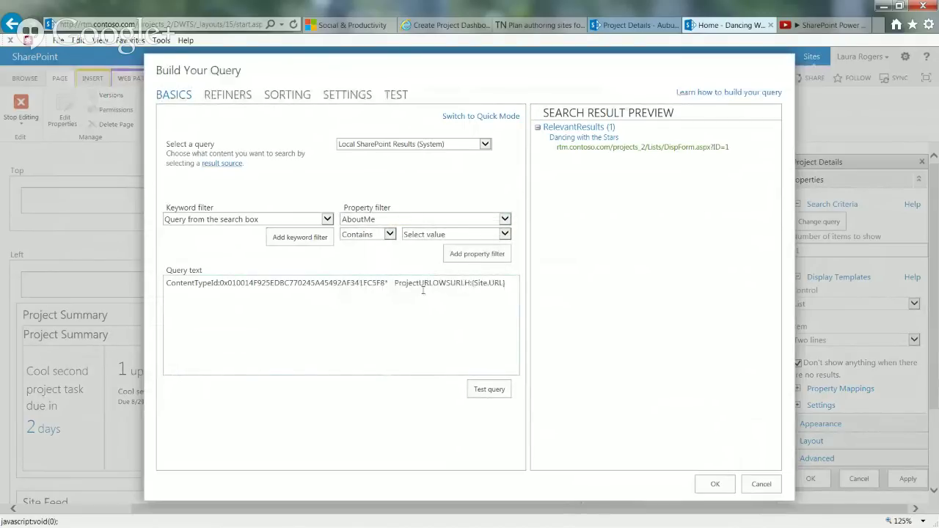
{"action": "left_click", "coordinate": [383, 221]}
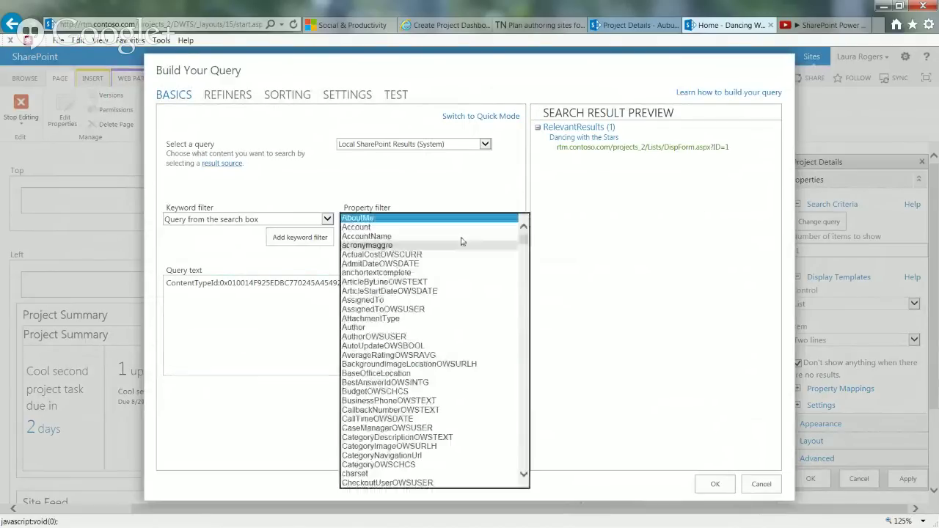
{"action": "left_click_drag", "start_coordinate": [526, 246], "coordinate": [523, 367]}
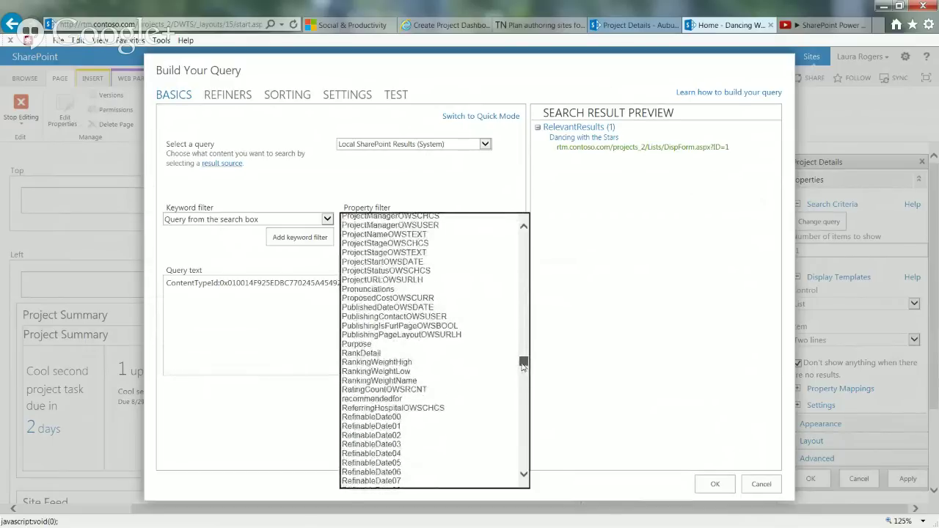
{"action": "left_click", "coordinate": [395, 281]}
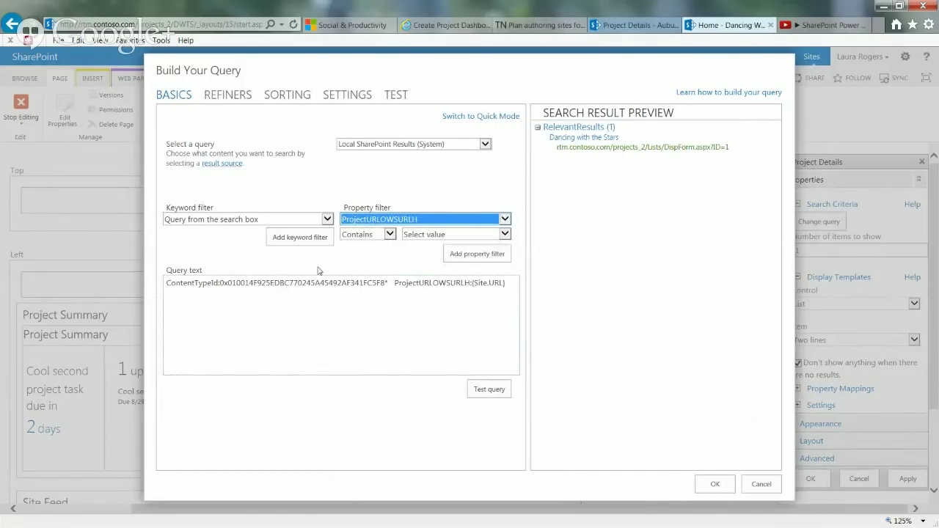
Add a property filter with ProjectURLOWSURLH, Equals and This site, and delete the added line from the query text.
{"action": "left_click", "coordinate": [384, 235]}
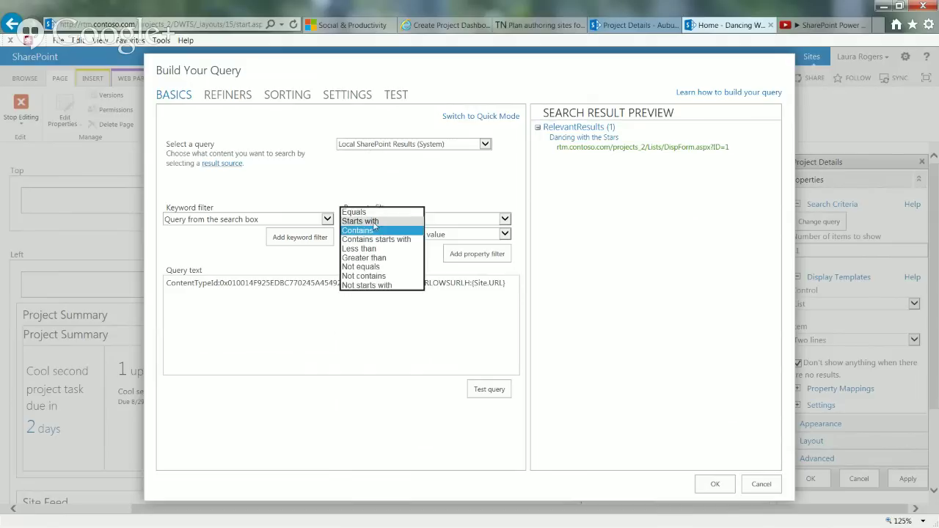
{"action": "left_click", "coordinate": [432, 188]}
{"action": "left_click", "coordinate": [487, 254]}
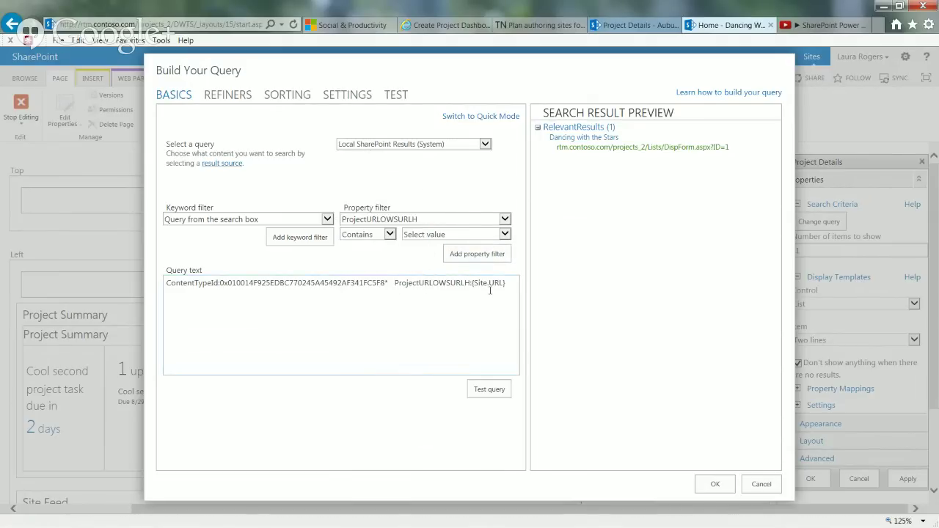
{"action": "left_click", "coordinate": [490, 290]}
{"action": "left_click", "coordinate": [391, 234]}
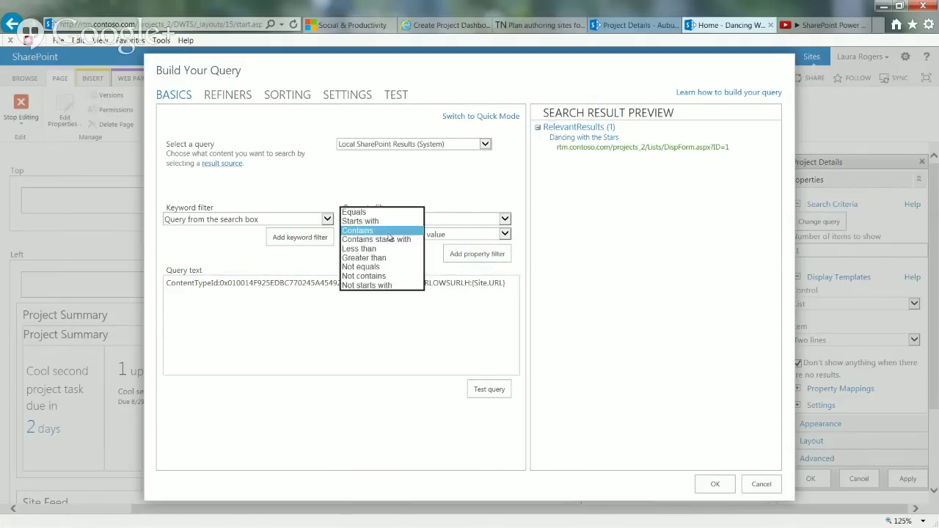
{"action": "left_click", "coordinate": [359, 210]}
{"action": "left_click", "coordinate": [449, 235]}
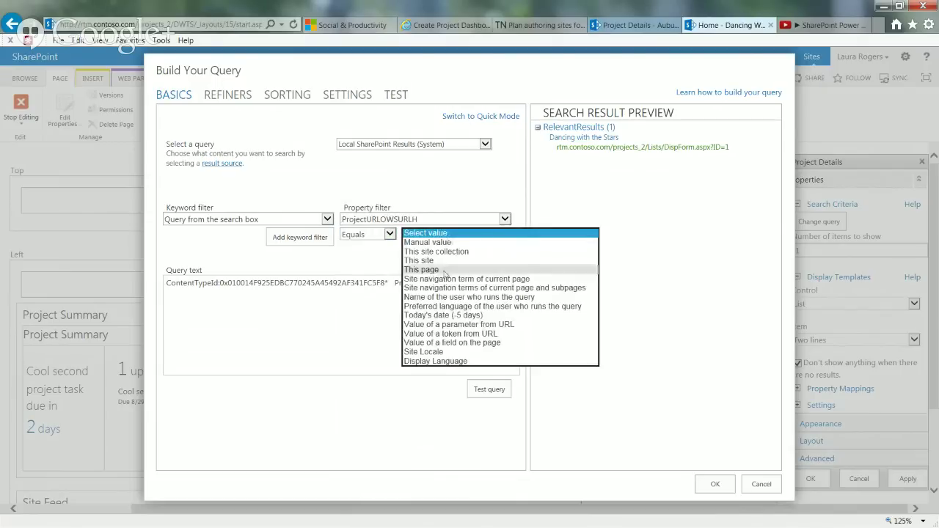
{"action": "left_click", "coordinate": [484, 261]}
{"action": "left_click", "coordinate": [485, 259]}
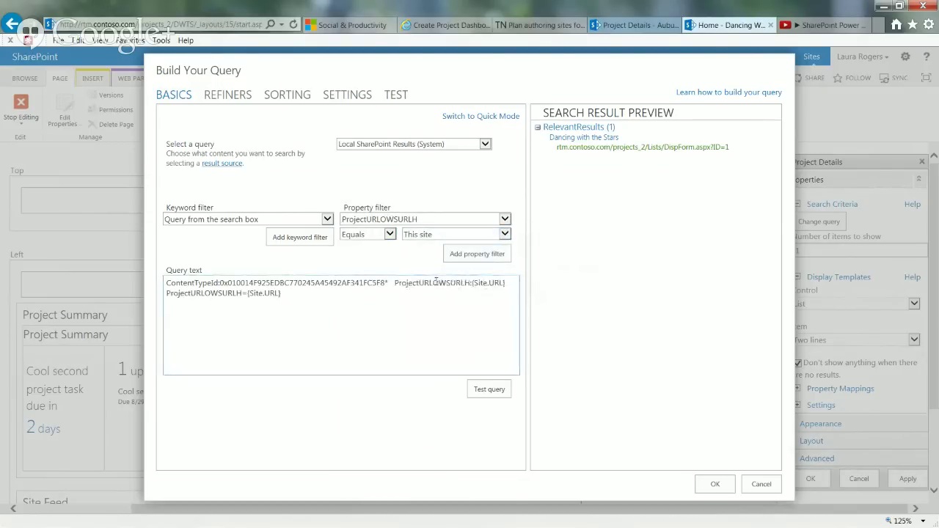
{"action": "left_click_drag", "start_coordinate": [292, 294], "coordinate": [167, 295]}
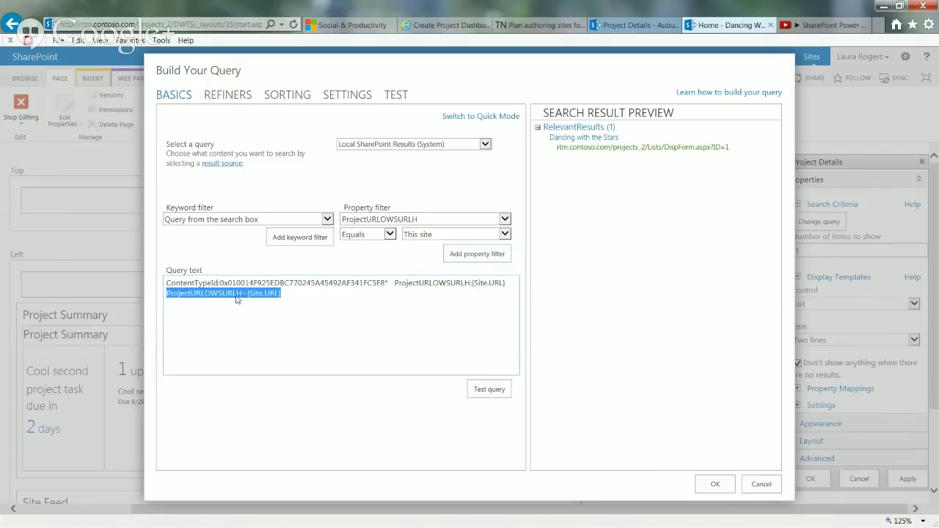
{"action": "key", "text": "Delete"}
Try a Contains filter matching ProjectURLOWSURLH to This site, remove it from the query text, and cancel the query and web part edits.
{"action": "left_click", "coordinate": [390, 234]}
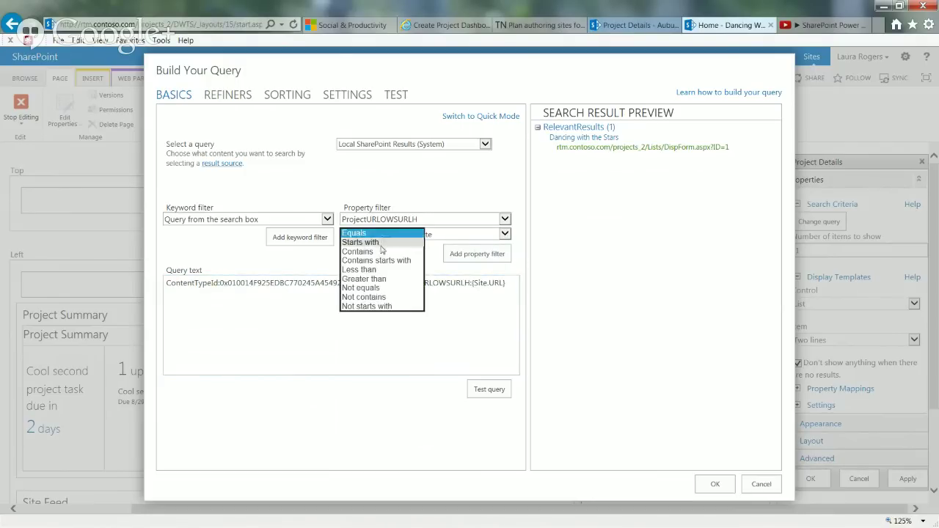
{"action": "left_click", "coordinate": [409, 248]}
{"action": "key", "text": "Down"}
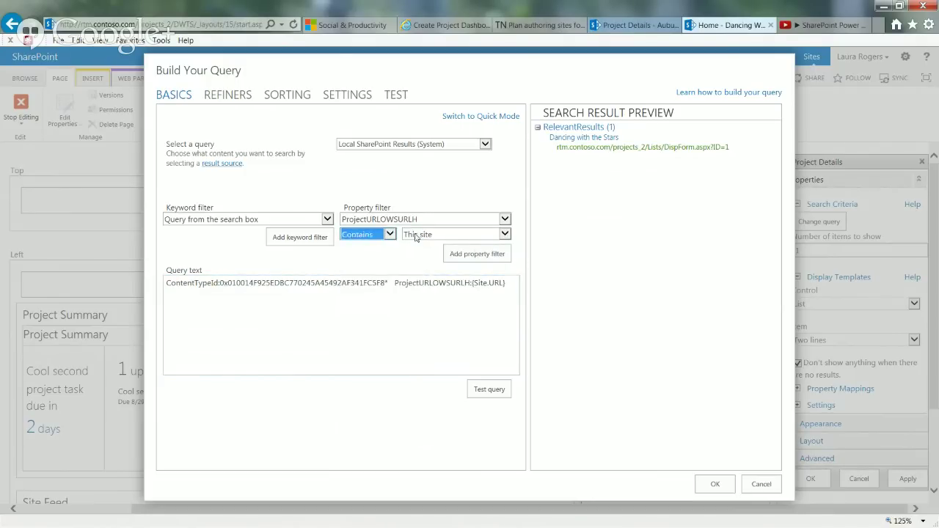
{"action": "left_click", "coordinate": [484, 257]}
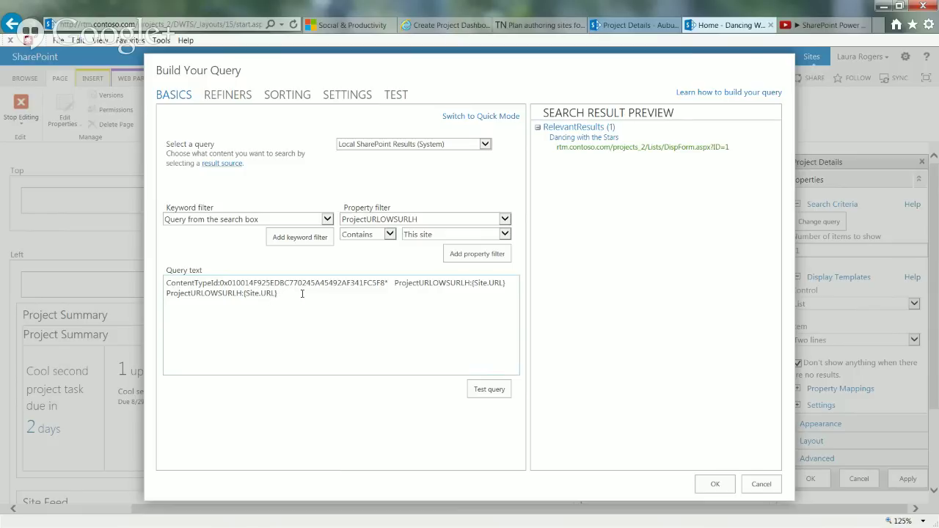
{"action": "left_click_drag", "start_coordinate": [302, 294], "coordinate": [166, 293]}
{"action": "key", "text": "BackSpace"}
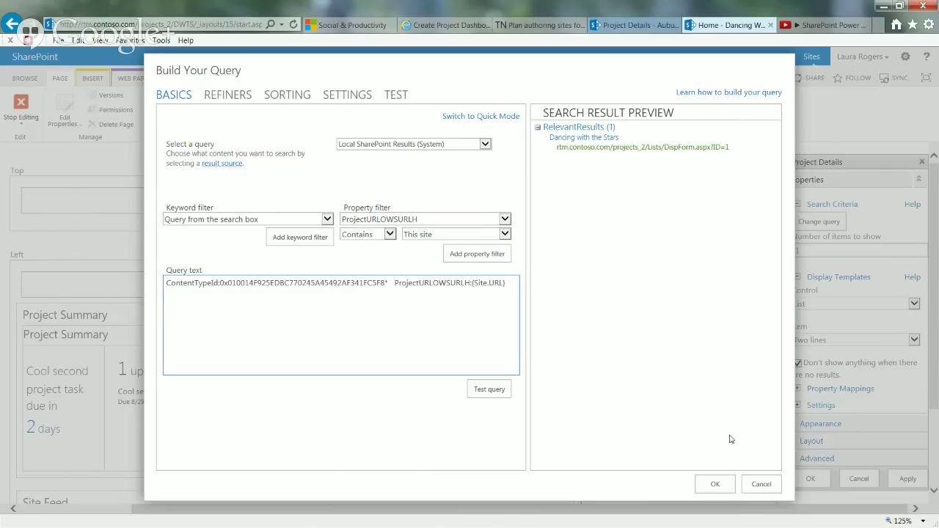
{"action": "left_click", "coordinate": [761, 485]}
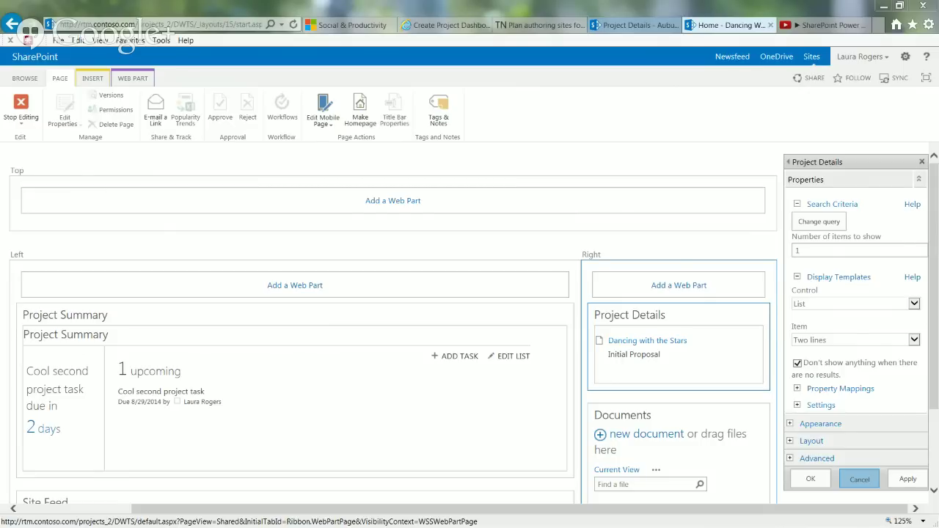
{"action": "left_click", "coordinate": [860, 478]}
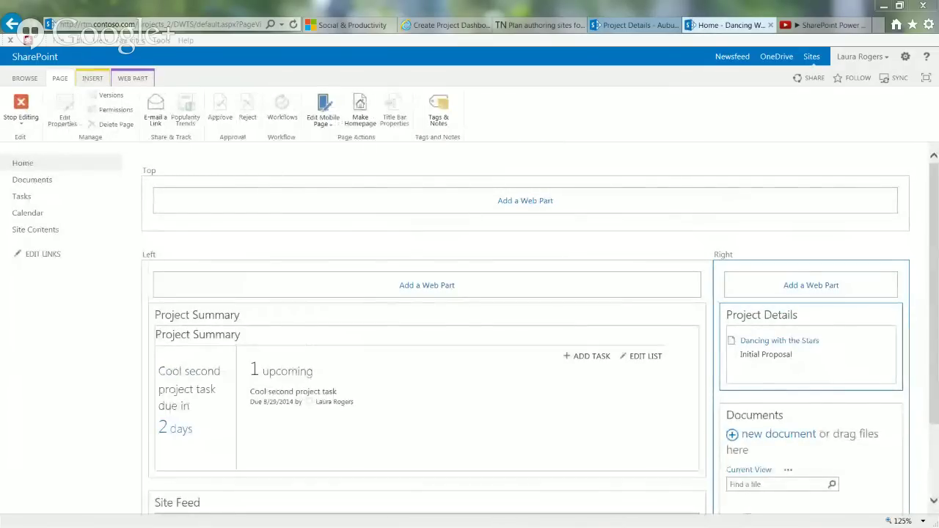
Switch to the project rollup document in Word and highlight the question about showing tasks on the timeline by default.
{"action": "key", "text": "alt+Tab"}
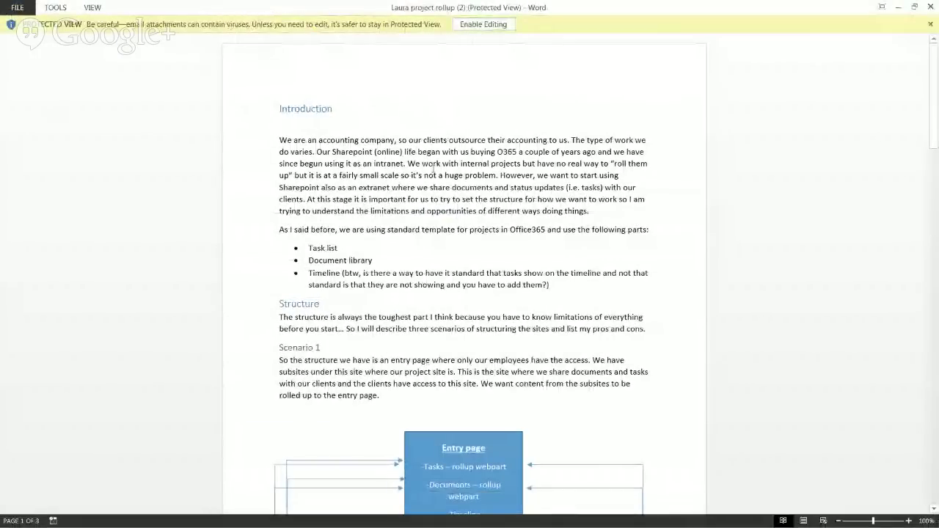
{"action": "left_click_drag", "start_coordinate": [935, 121], "coordinate": [938, 149]}
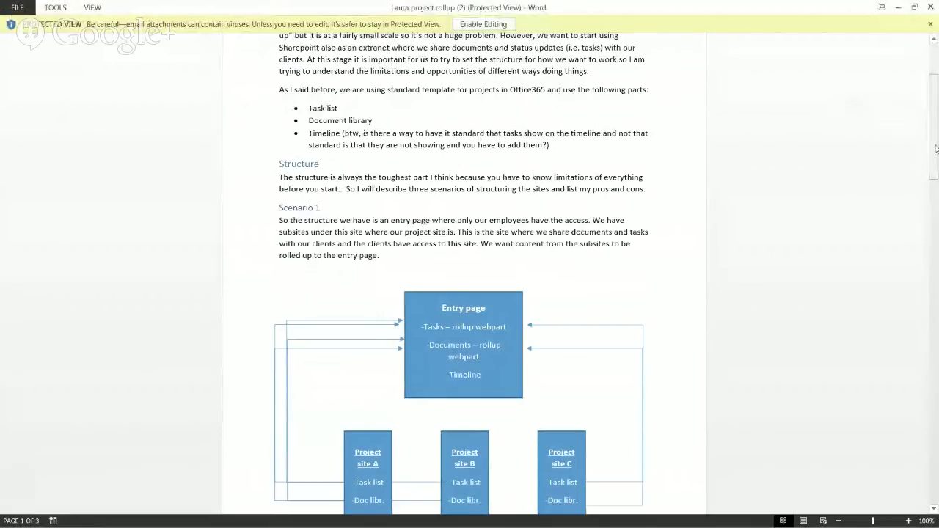
{"action": "left_click_drag", "start_coordinate": [343, 134], "coordinate": [549, 152]}
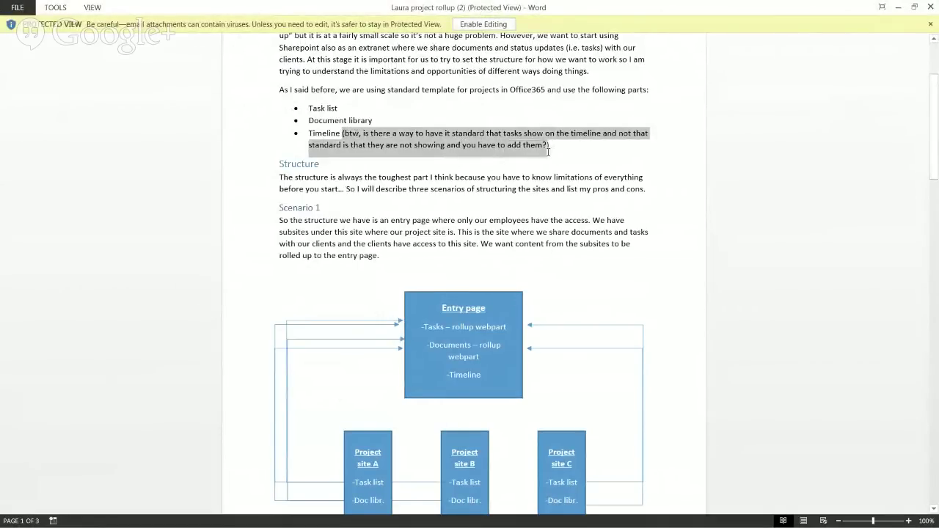
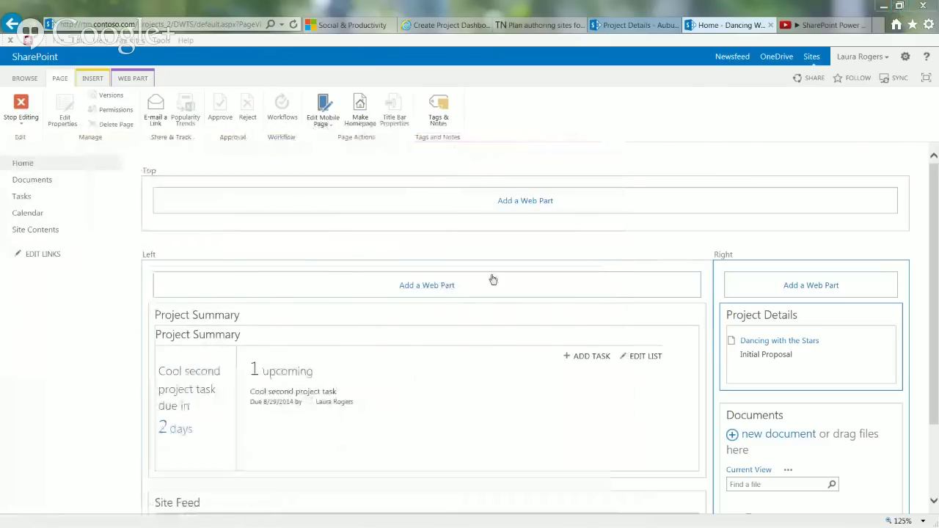
Stop editing the Dancing With The Stars home page and open the Project Roll Down site.
{"action": "left_click", "coordinate": [21, 104]}
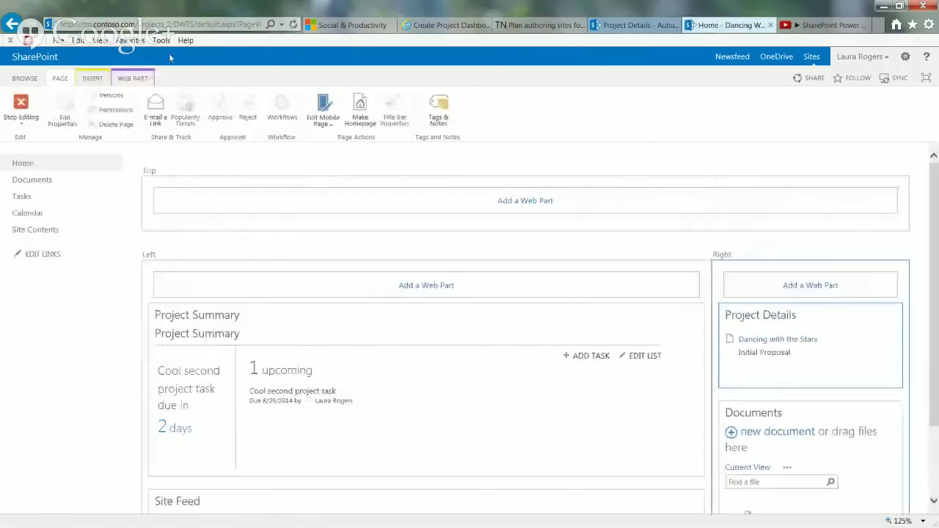
{"action": "left_click", "coordinate": [623, 111]}
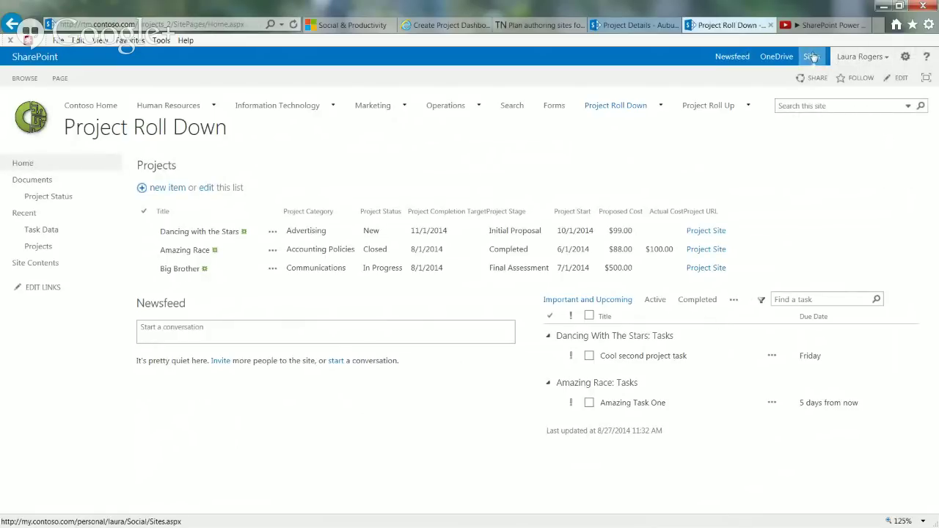
Open the personal My Tasks page, review the Recently Added web part's Export option in edit mode, and stop editing.
{"action": "left_click", "coordinate": [729, 59]}
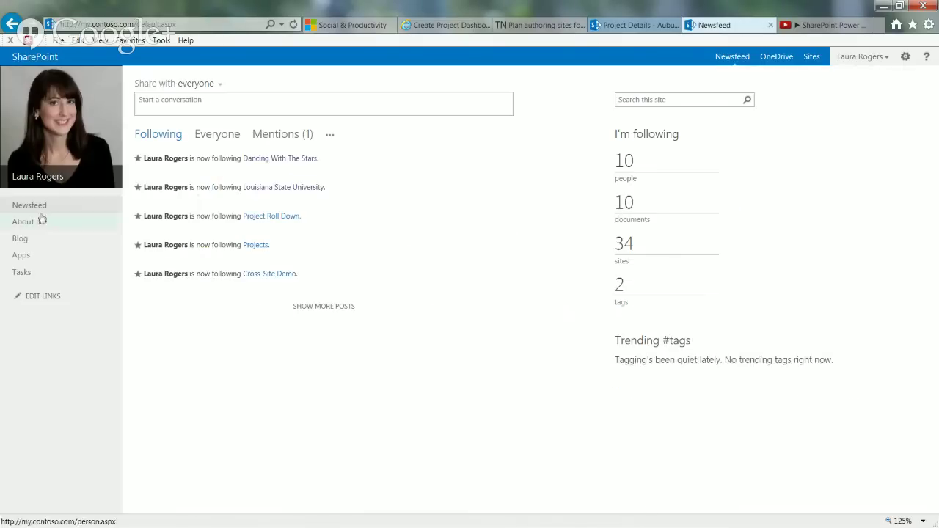
{"action": "left_click", "coordinate": [22, 272]}
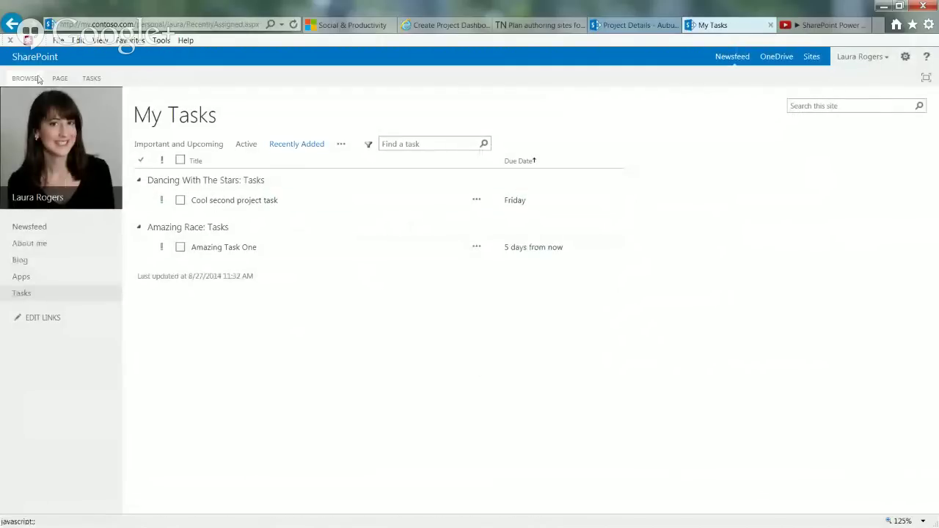
{"action": "left_click", "coordinate": [59, 78]}
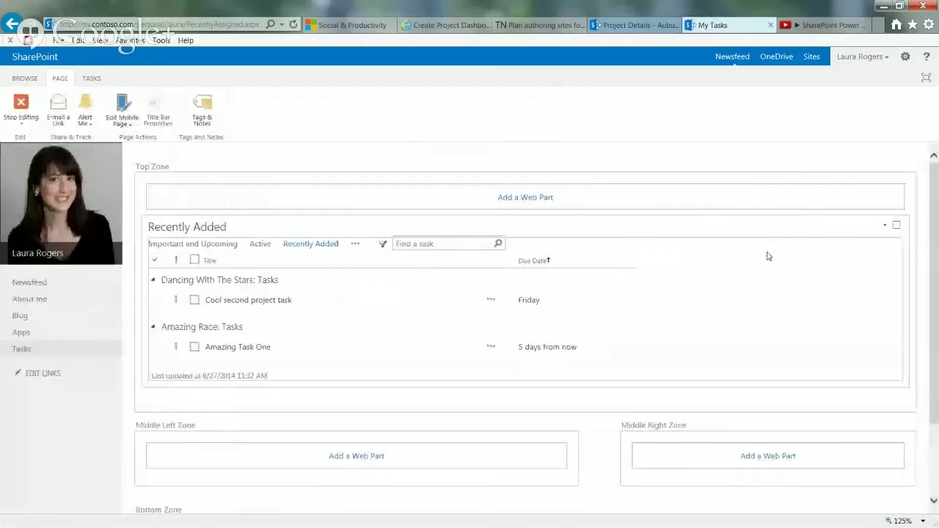
{"action": "left_click", "coordinate": [884, 225]}
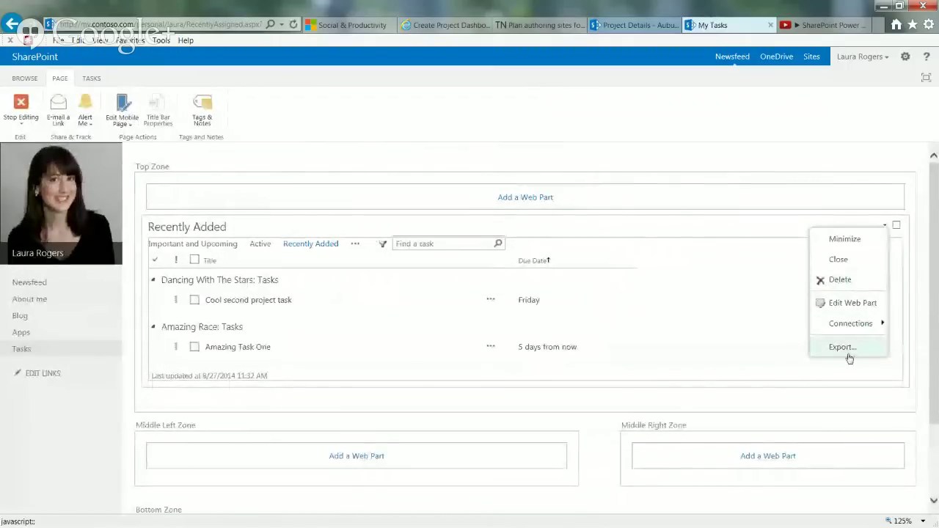
{"action": "left_click", "coordinate": [25, 103]}
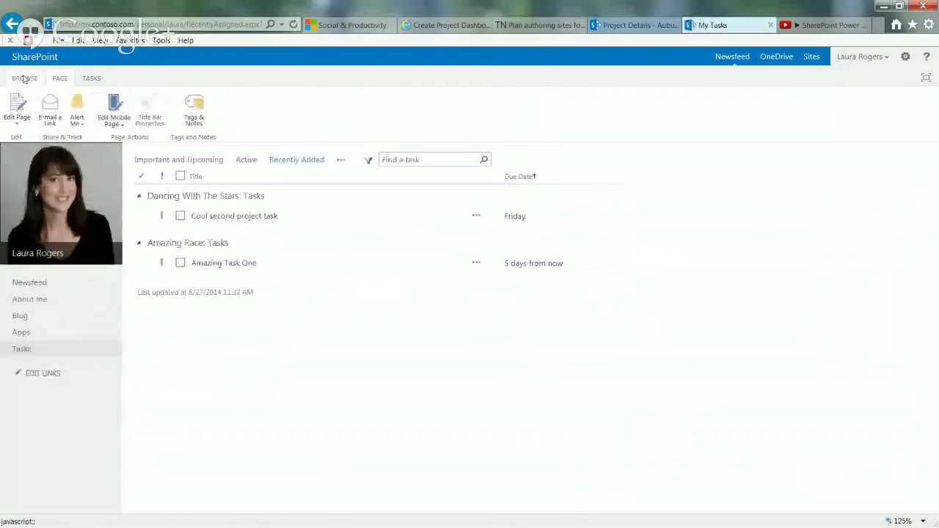
Return to the Project Roll Down home page and examine which task lists are selected in the tasks web part's filter.
{"action": "right_click", "coordinate": [11, 23]}
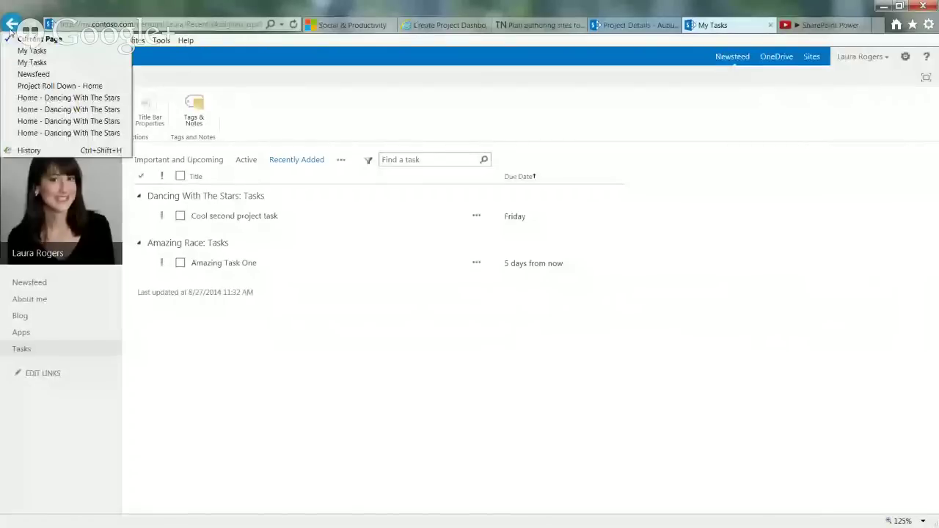
{"action": "left_click", "coordinate": [29, 86]}
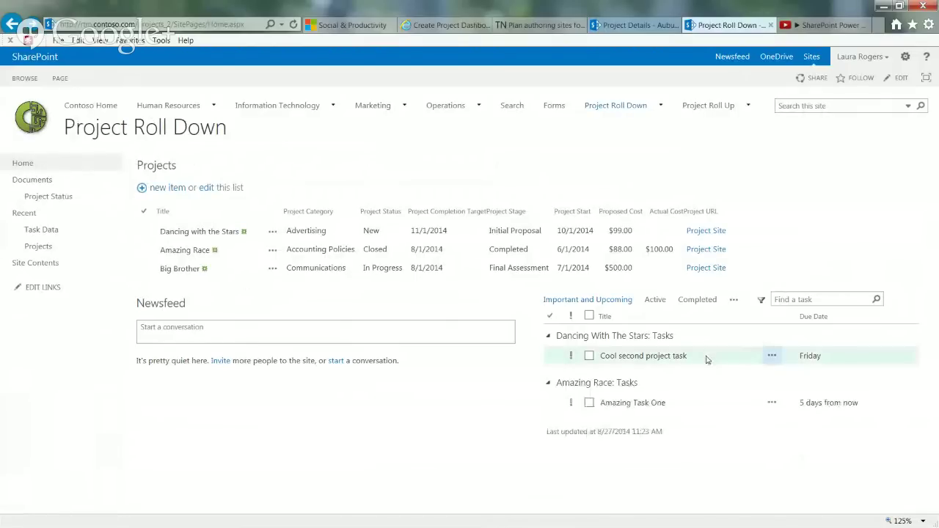
{"action": "left_click", "coordinate": [761, 302]}
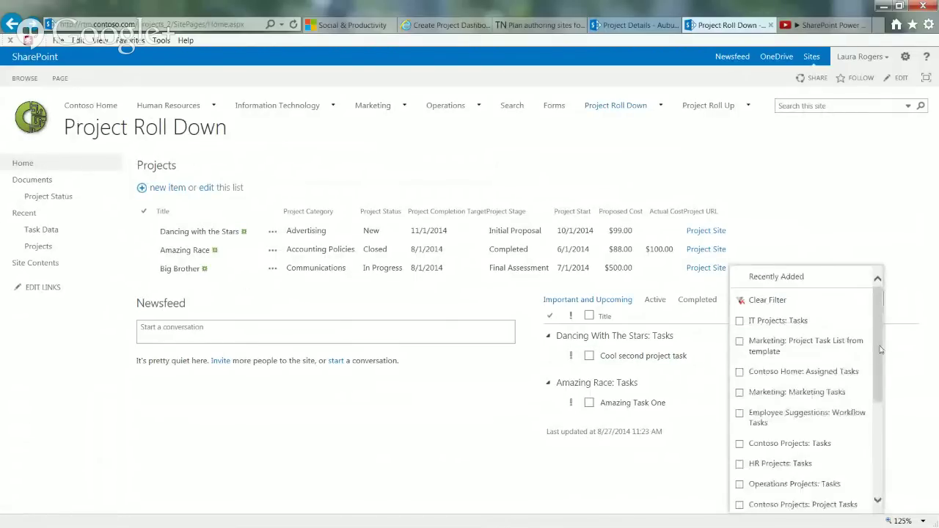
{"action": "scroll", "coordinate": [870, 455], "scroll_direction": "down", "scroll_amount": 5}
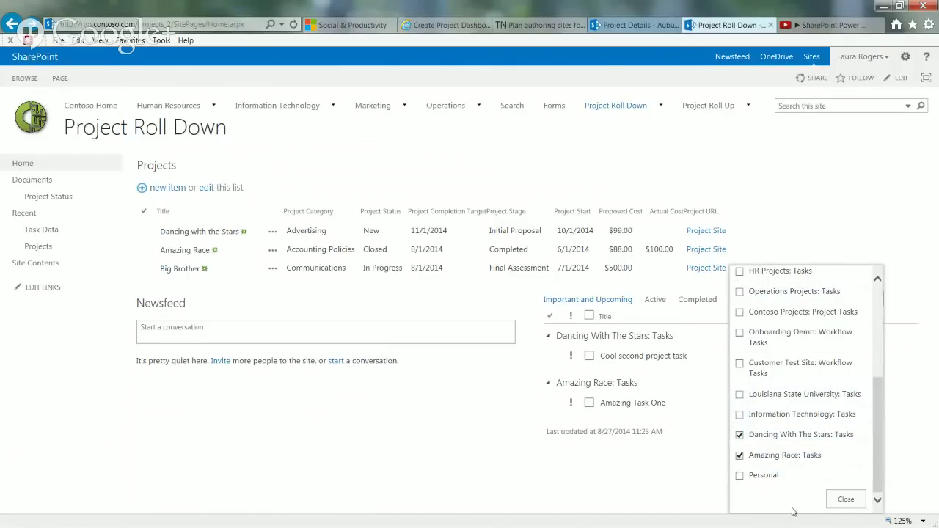
{"action": "left_click", "coordinate": [847, 500]}
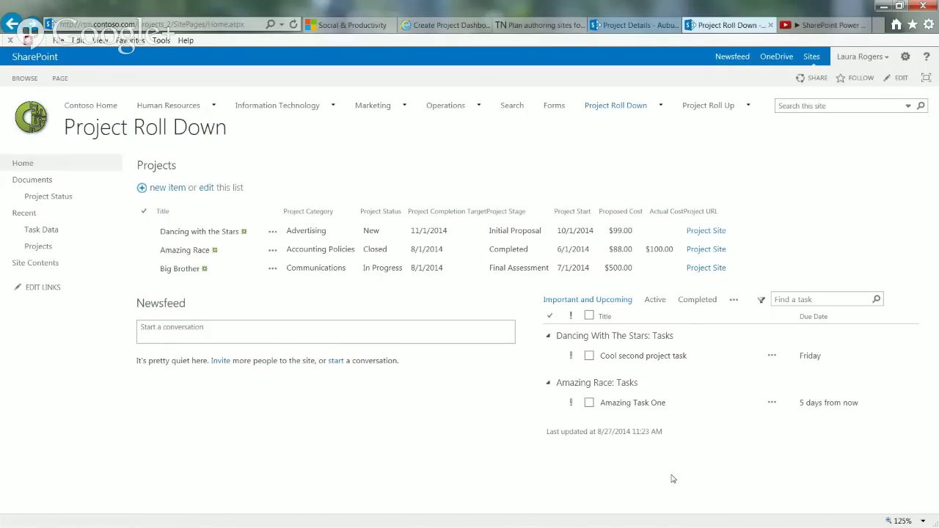
Switch back to the project rollup Word document and view the Scenario 1 structure diagram.
{"action": "left_click", "coordinate": [887, 5]}
{"action": "key", "text": "alt+Tab"}
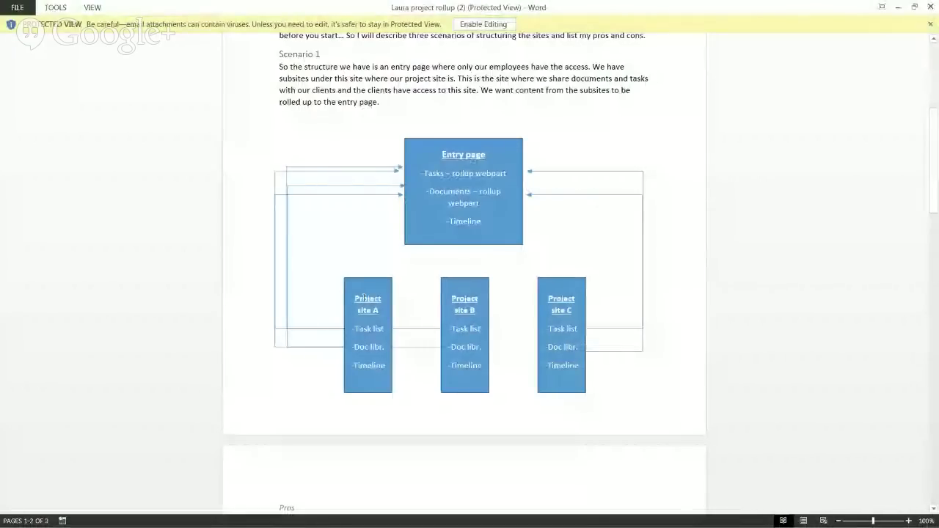
Review the Project site A box in the Scenario 1 diagram and read its pros and cons, highlighting "Straight forward".
{"action": "left_click", "coordinate": [368, 276]}
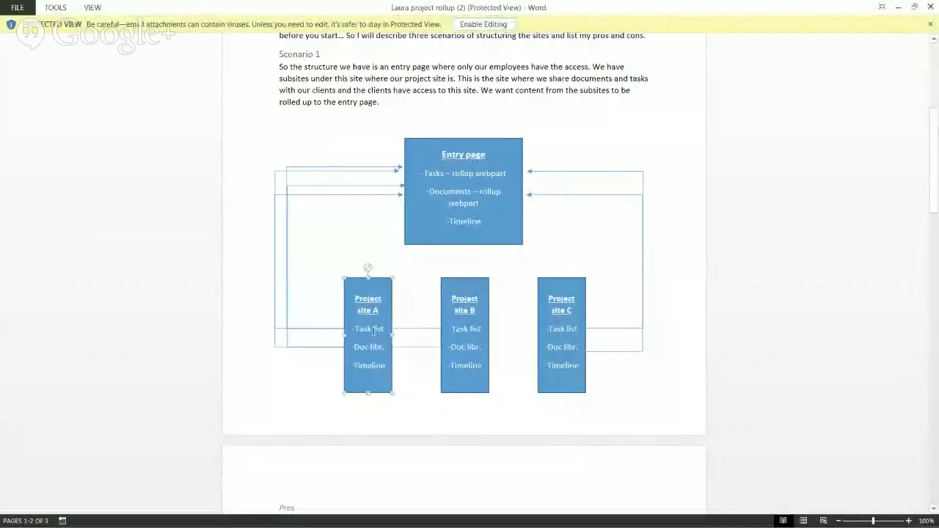
{"action": "scroll", "coordinate": [371, 329], "scroll_direction": "down", "scroll_amount": 6}
{"action": "scroll", "coordinate": [375, 332], "scroll_direction": "down", "scroll_amount": 3}
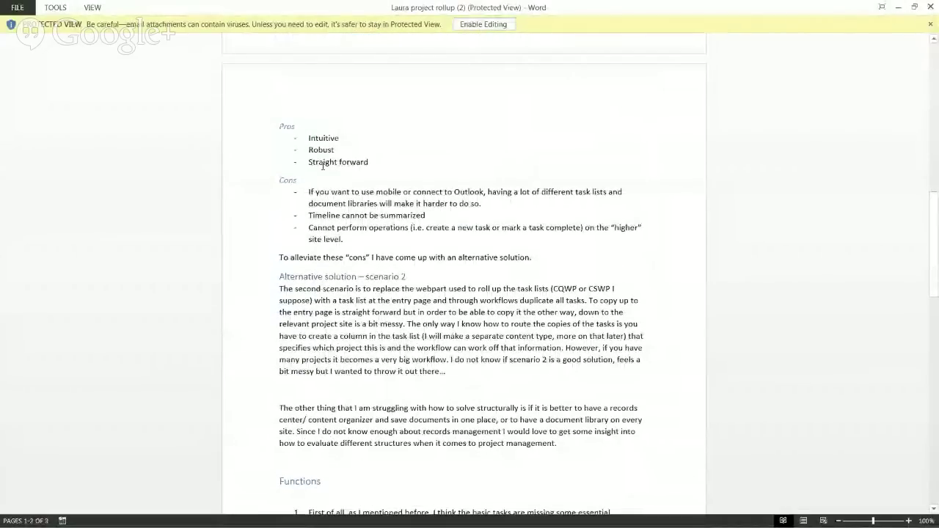
{"action": "left_click_drag", "start_coordinate": [306, 158], "coordinate": [386, 166]}
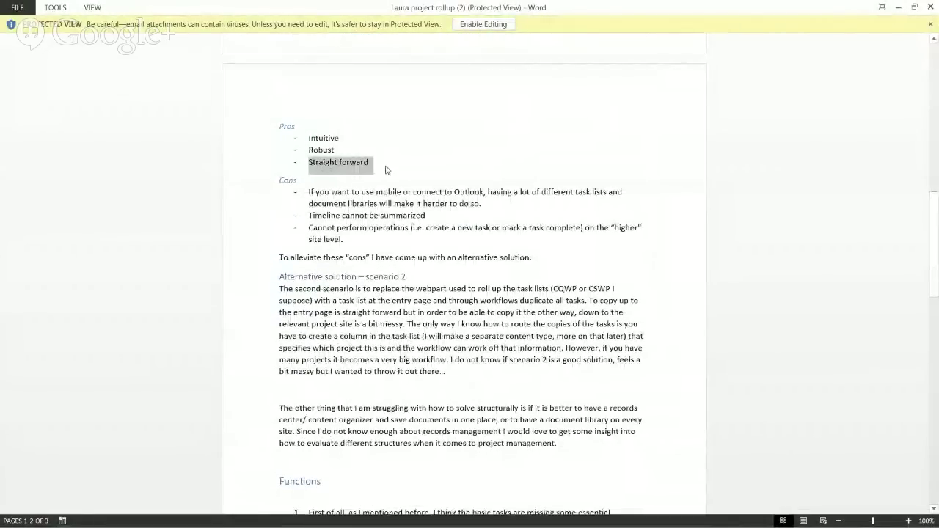
{"action": "left_click", "coordinate": [437, 176]}
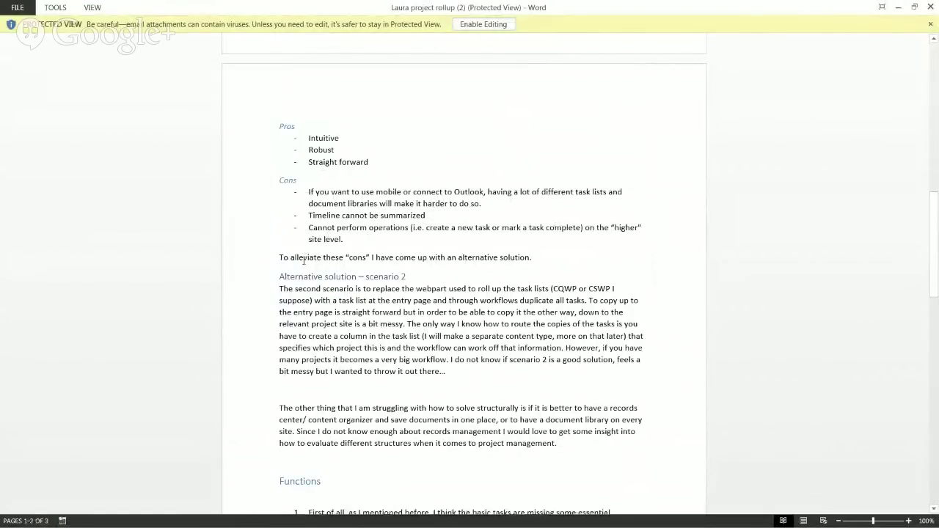
Highlight and read the paragraph weighing a records center or content organizer against a document library on every site.
{"action": "scroll", "coordinate": [354, 300], "scroll_direction": "down", "scroll_amount": 3}
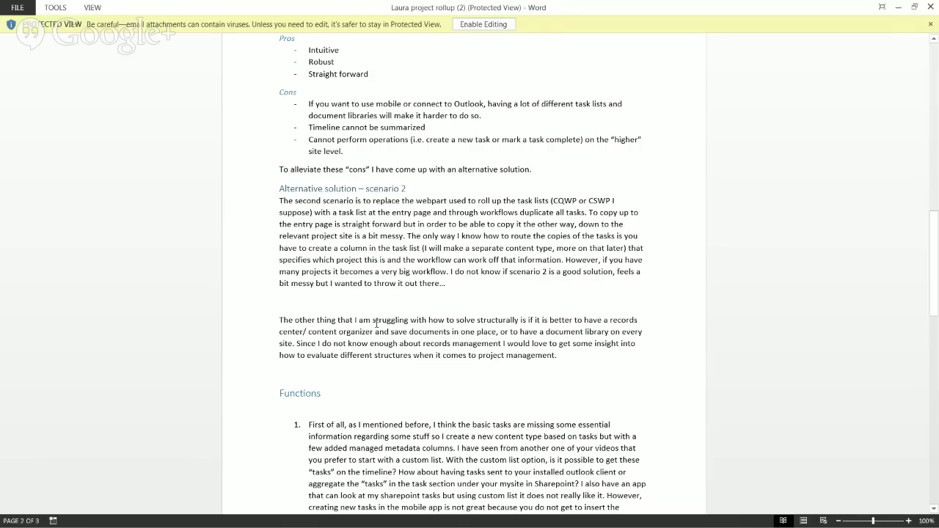
{"action": "left_click_drag", "start_coordinate": [279, 320], "coordinate": [560, 356]}
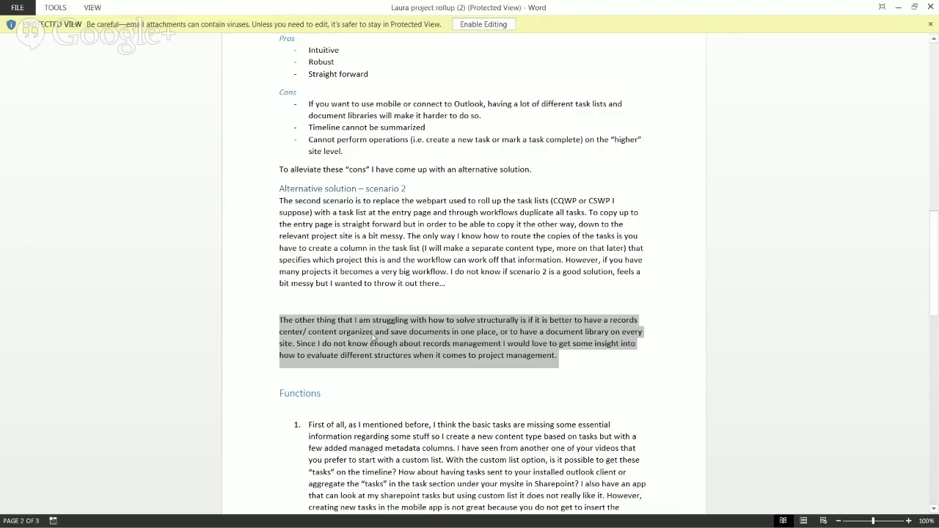
{"action": "left_click", "coordinate": [389, 336]}
Read point 1 under Functions, highlighting the sentences about starting with a custom list and getting tasks on the timeline.
{"action": "scroll", "coordinate": [390, 337], "scroll_direction": "down", "scroll_amount": 3}
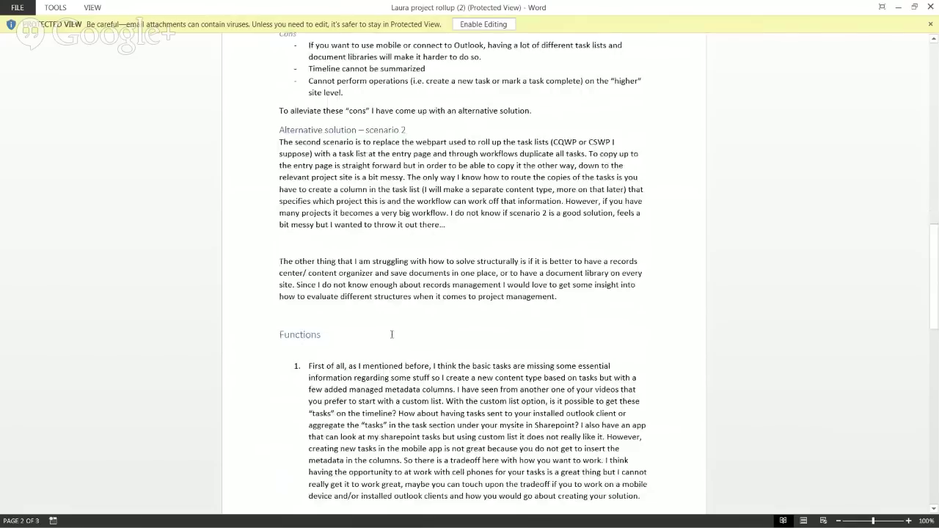
{"action": "scroll", "coordinate": [392, 336], "scroll_direction": "down", "scroll_amount": 1}
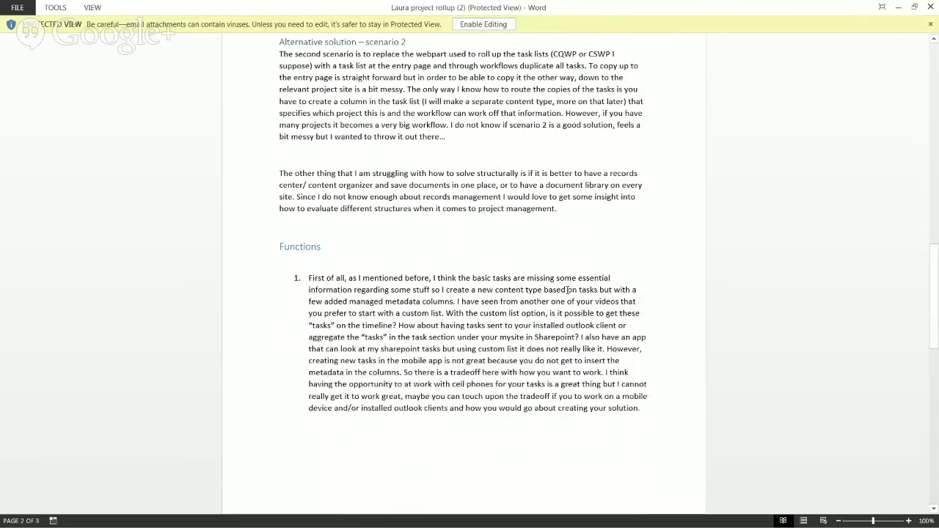
{"action": "scroll", "coordinate": [567, 290], "scroll_direction": "down", "scroll_amount": 2}
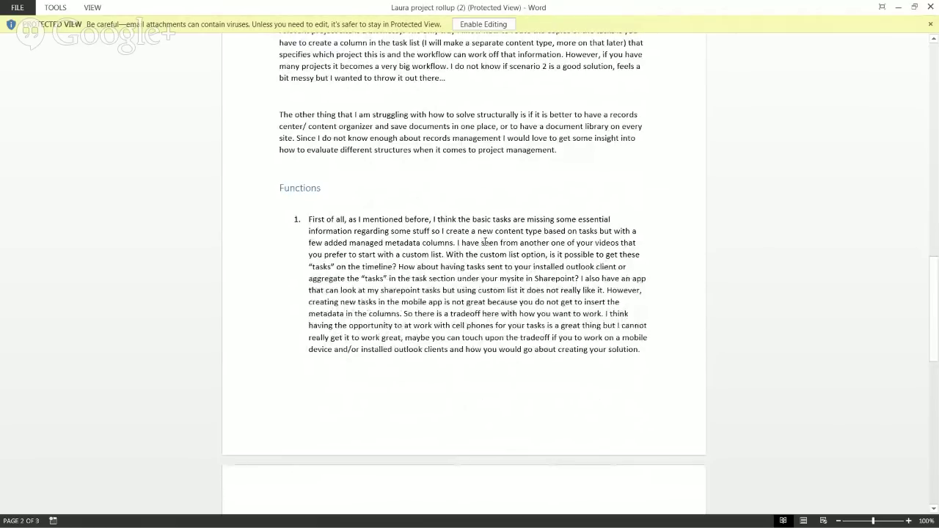
{"action": "mouse_move", "coordinate": [456, 244]}
{"action": "left_mouse_down"}
{"action": "mouse_move", "coordinate": [464, 254]}
{"action": "mouse_move", "coordinate": [436, 253]}
{"action": "mouse_move", "coordinate": [467, 254]}
{"action": "mouse_move", "coordinate": [443, 254]}
{"action": "left_mouse_up"}
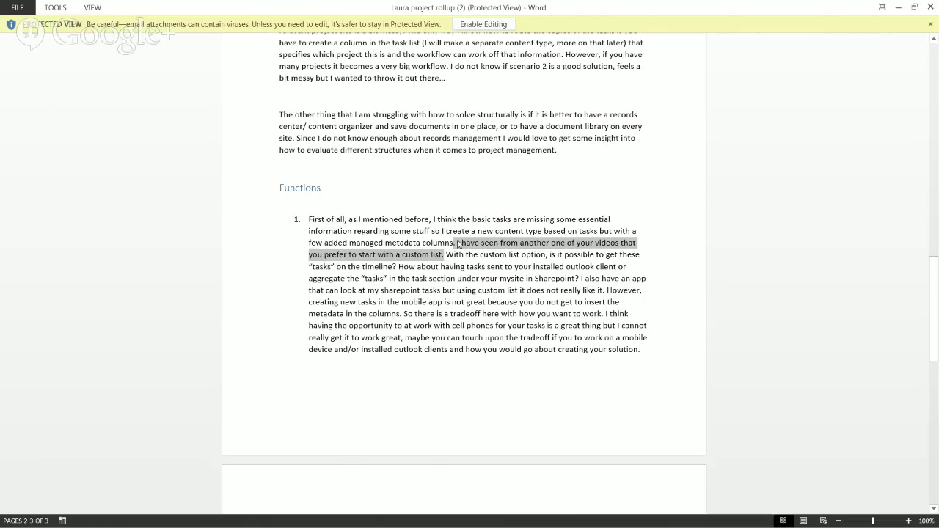
{"action": "left_click", "coordinate": [457, 242]}
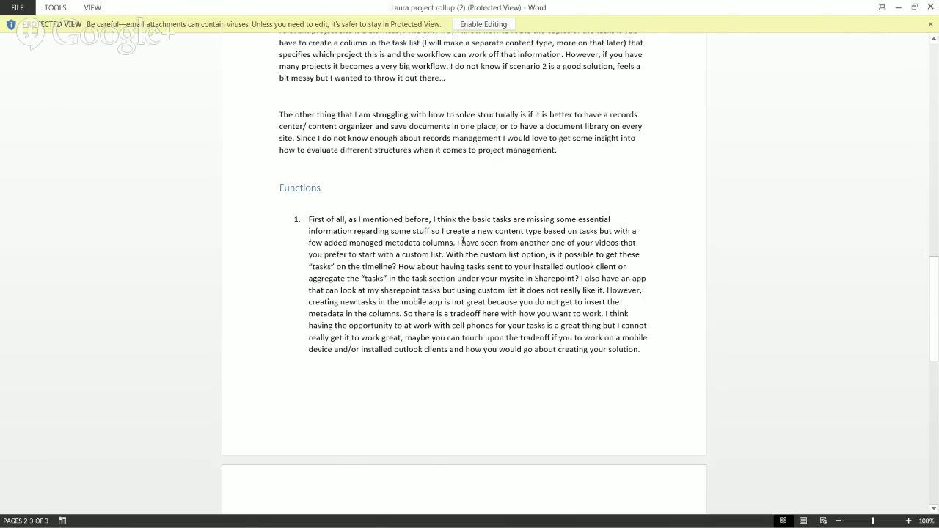
{"action": "left_click_drag", "start_coordinate": [457, 242], "coordinate": [444, 256]}
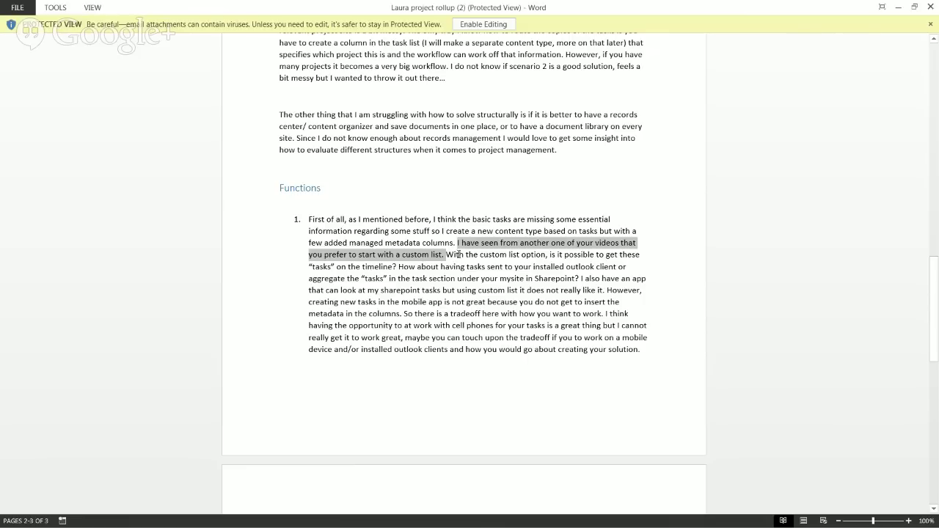
{"action": "left_click_drag", "start_coordinate": [447, 255], "coordinate": [397, 268]}
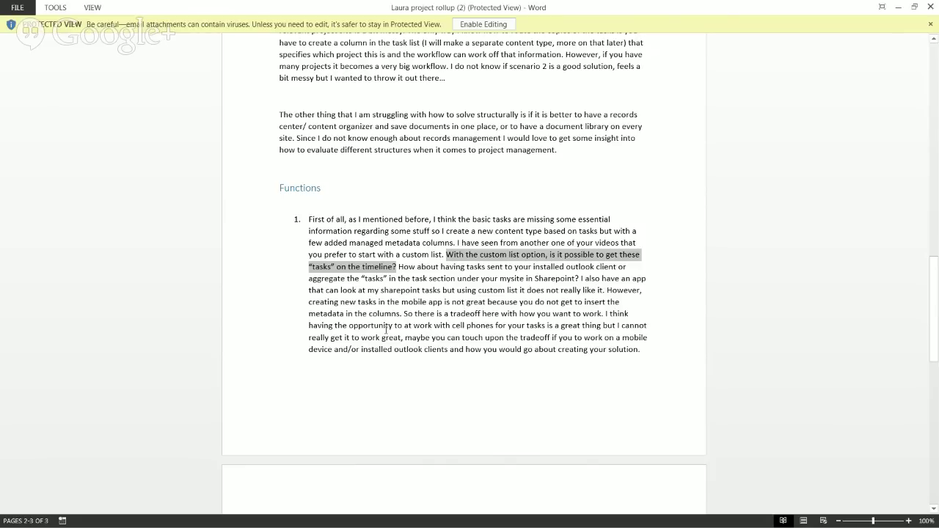
{"action": "left_click", "coordinate": [688, 333]}
Go to point 2 and highlight its first sentence about the columns added to the task content type.
{"action": "scroll", "coordinate": [460, 248], "scroll_direction": "down", "scroll_amount": 3}
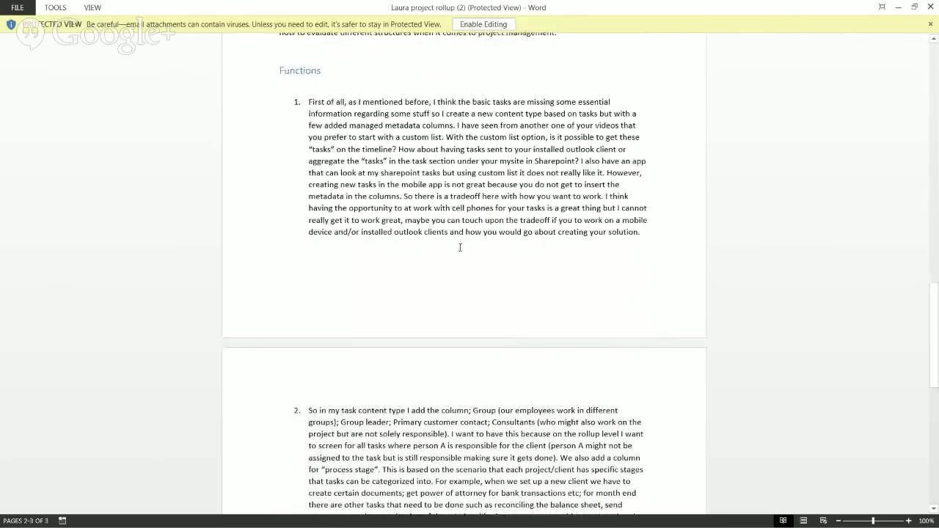
{"action": "scroll", "coordinate": [460, 247], "scroll_direction": "down", "scroll_amount": 5}
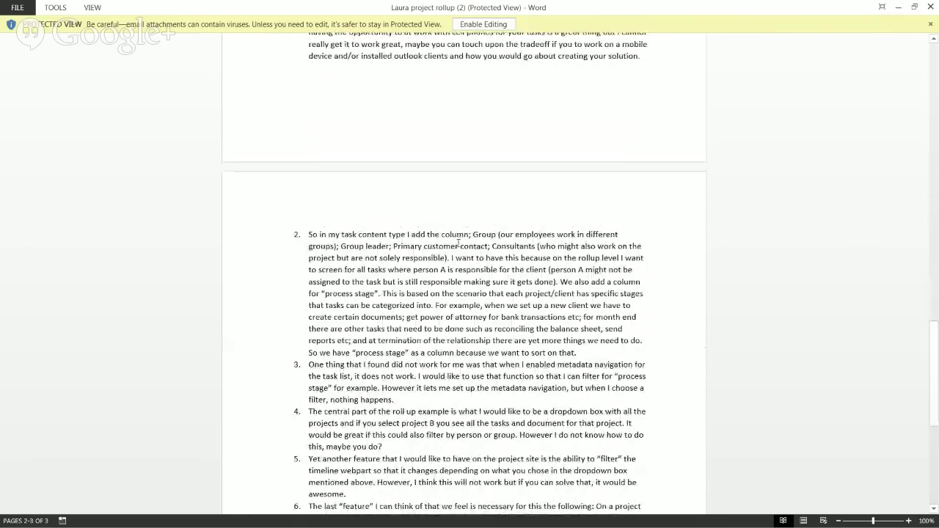
{"action": "scroll", "coordinate": [458, 242], "scroll_direction": "down", "scroll_amount": 3}
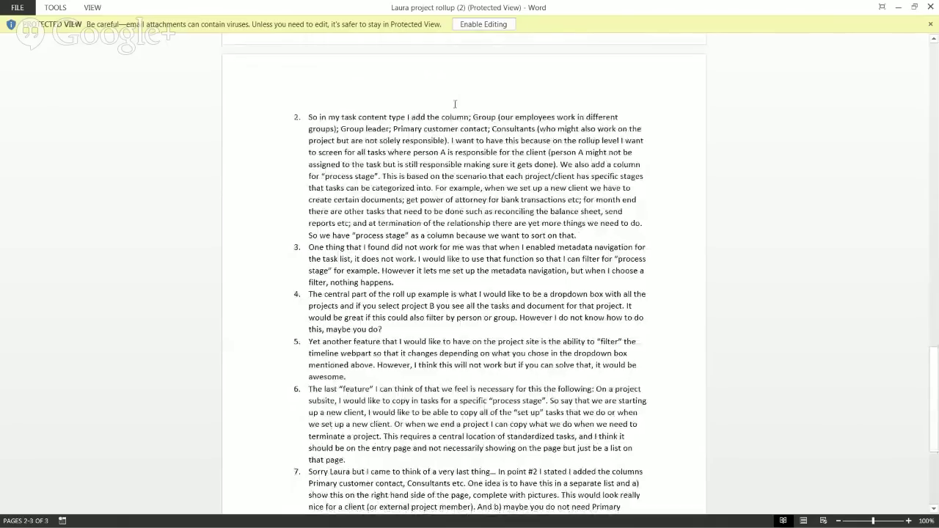
{"action": "left_click_drag", "start_coordinate": [310, 116], "coordinate": [452, 140]}
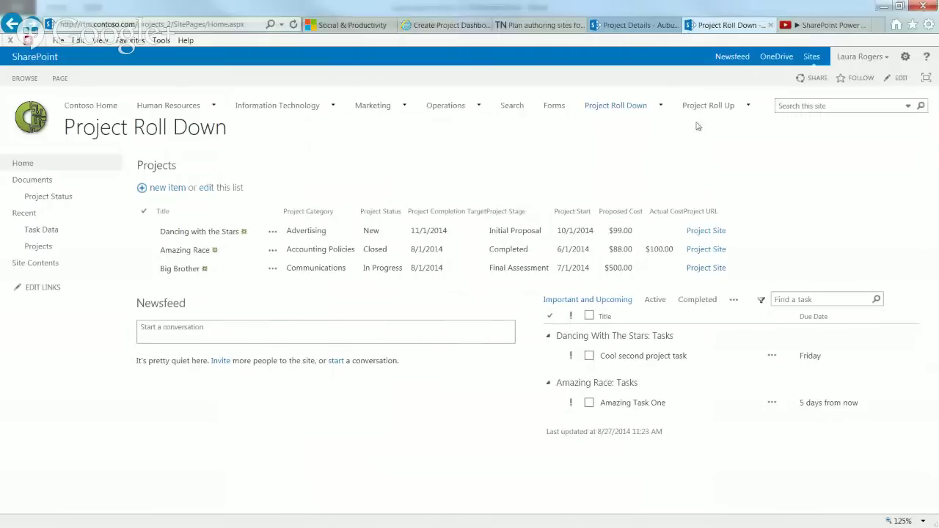
Switch to SharePoint in the browser and open the list settings of the Auburn University site's Project Details list.
{"action": "mouse_move", "coordinate": [712, 109]}
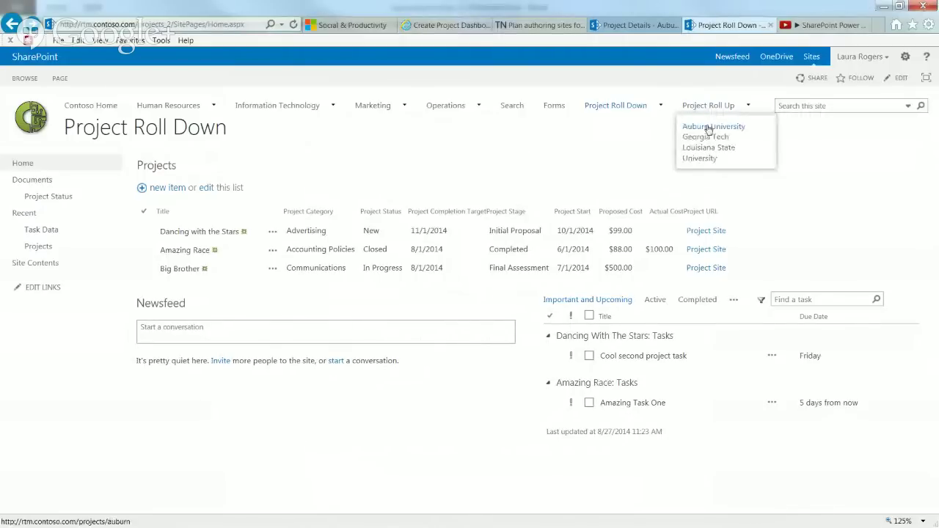
{"action": "left_click", "coordinate": [711, 128]}
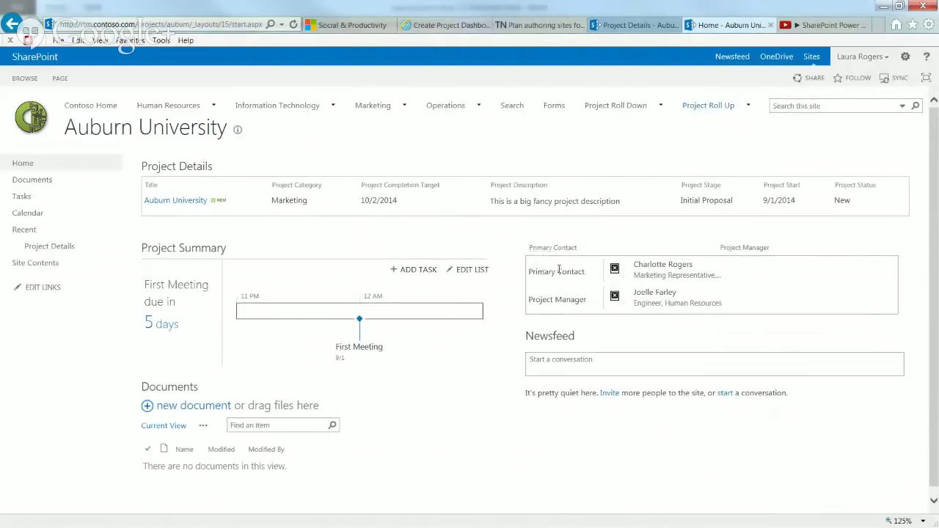
{"action": "left_click", "coordinate": [185, 168]}
{"action": "left_click", "coordinate": [90, 80]}
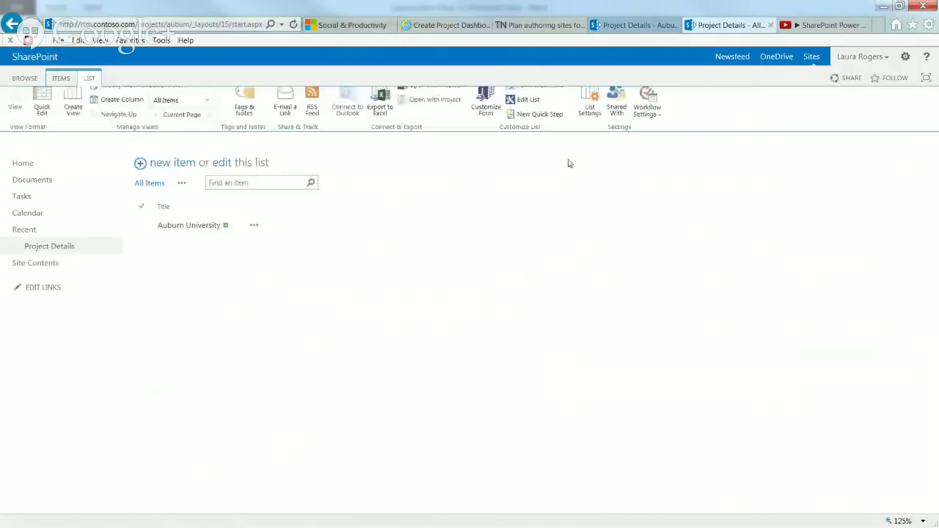
{"action": "left_click", "coordinate": [589, 112]}
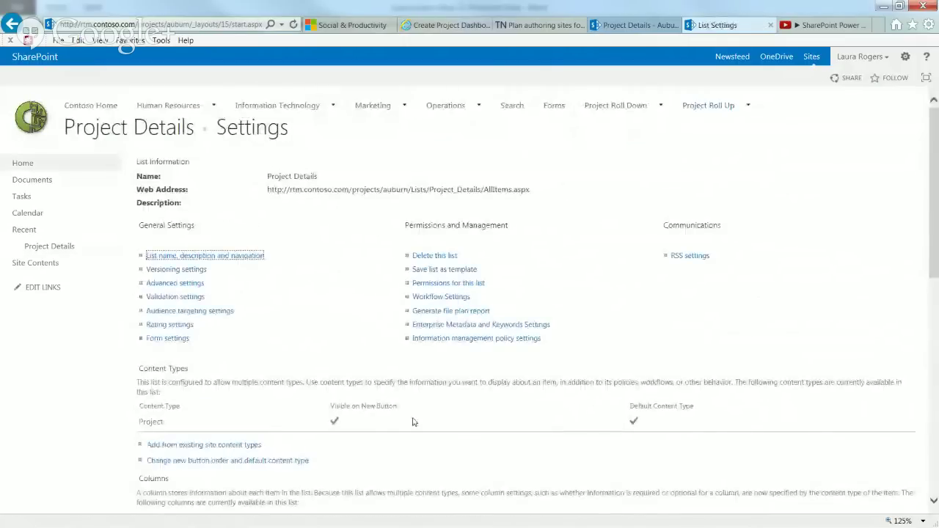
Examine the Show field choices of the Project Manager column, keep Name (with picture and details), and leave without saving.
{"action": "scroll", "coordinate": [99, 371], "scroll_direction": "down", "scroll_amount": 5}
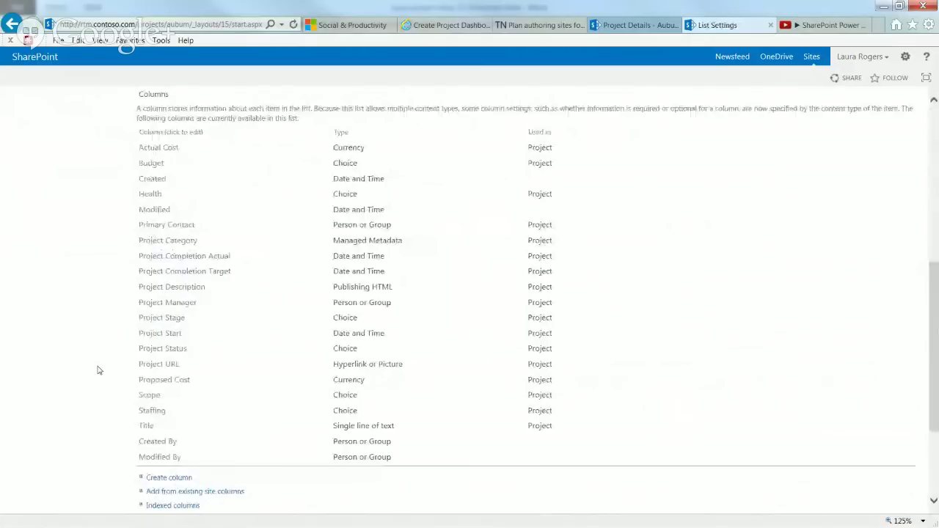
{"action": "left_click", "coordinate": [182, 309]}
{"action": "scroll", "coordinate": [557, 440], "scroll_direction": "down", "scroll_amount": 1}
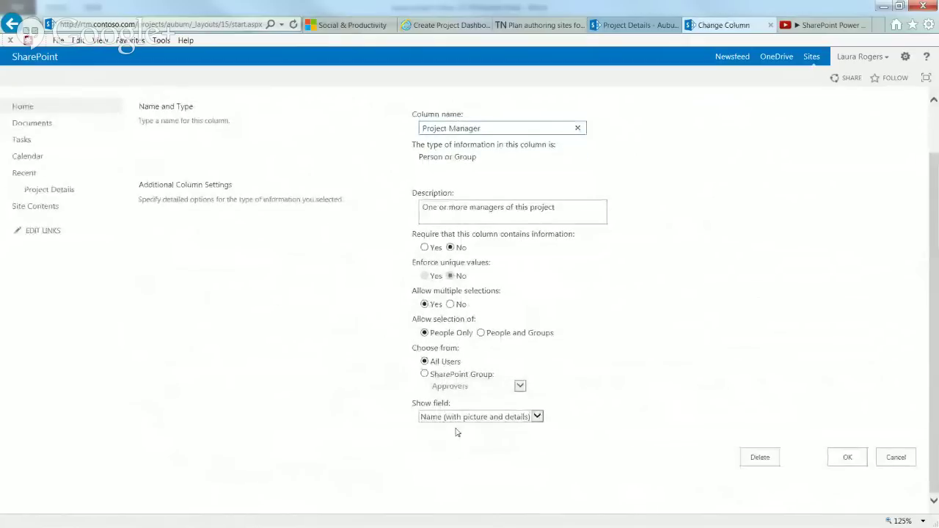
{"action": "left_click", "coordinate": [461, 418]}
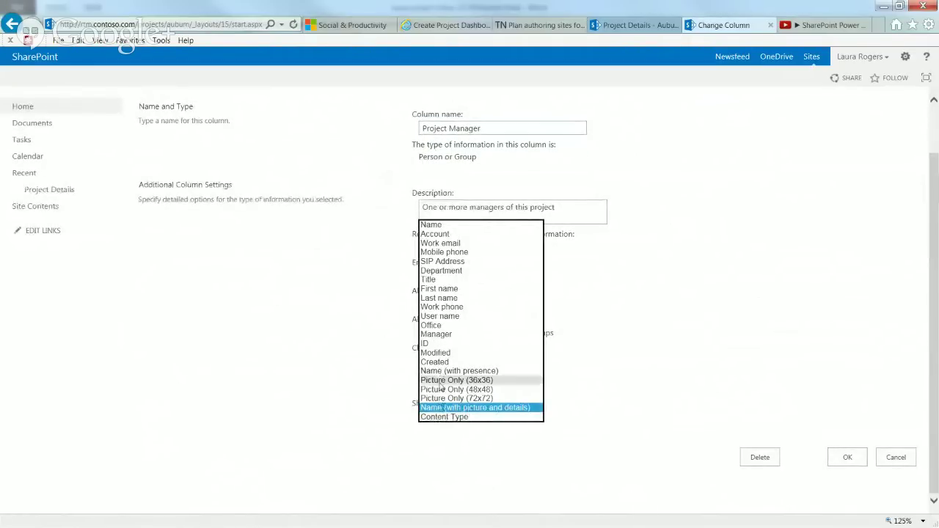
{"action": "left_click", "coordinate": [441, 407]}
{"action": "left_click", "coordinate": [896, 457]}
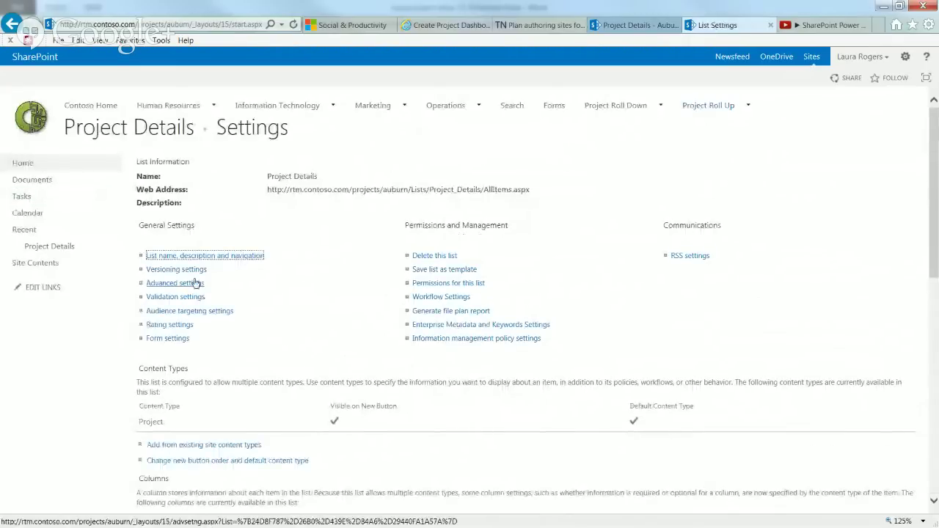
View the Auburn University item's people fields in the Project Details list, close it, and return to the site's home page.
{"action": "left_click", "coordinate": [140, 133]}
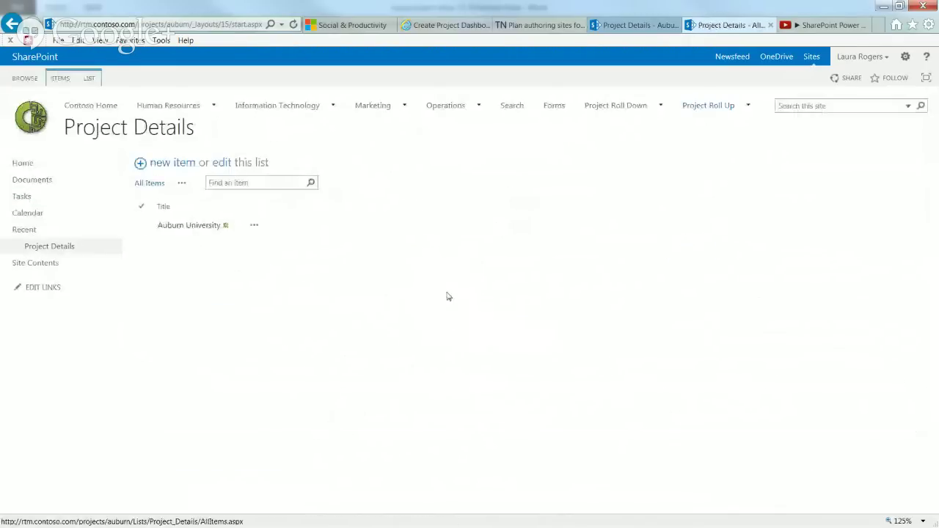
{"action": "left_click", "coordinate": [189, 226]}
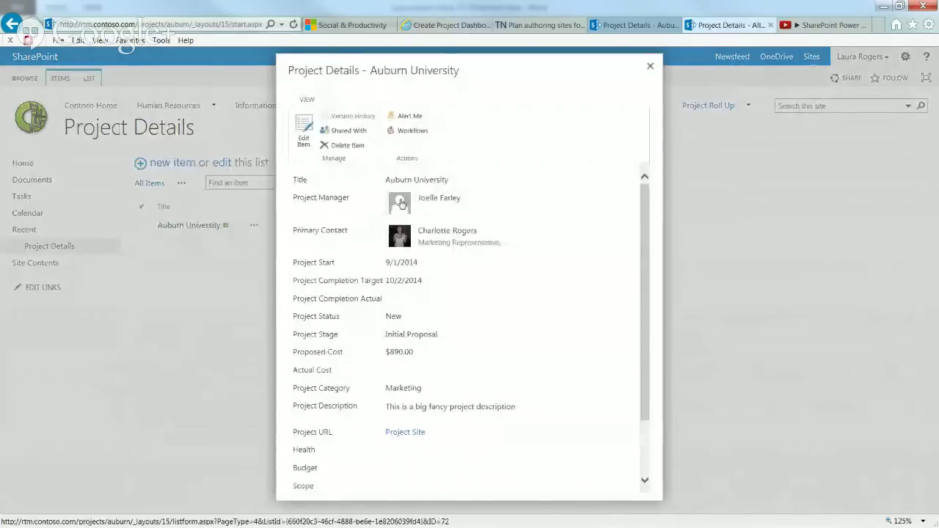
{"action": "left_click", "coordinate": [652, 68]}
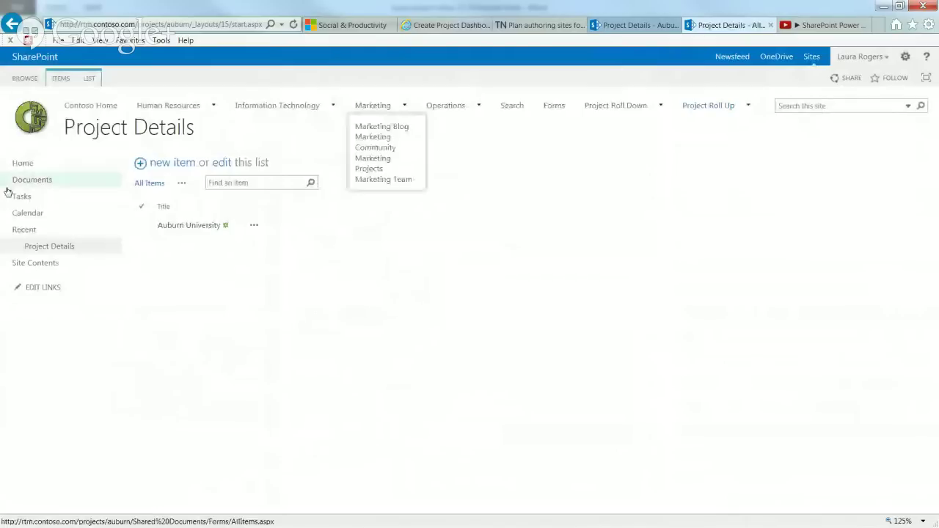
{"action": "left_click", "coordinate": [23, 163]}
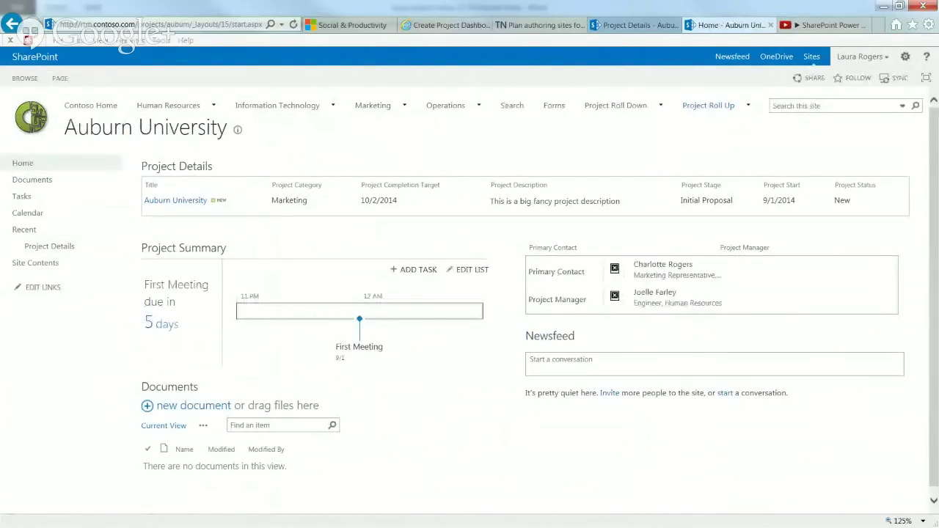
Switch back to the project rollup Word document and highlight point 3 about metadata navigation on the task list.
{"action": "key", "text": "alt+Tab"}
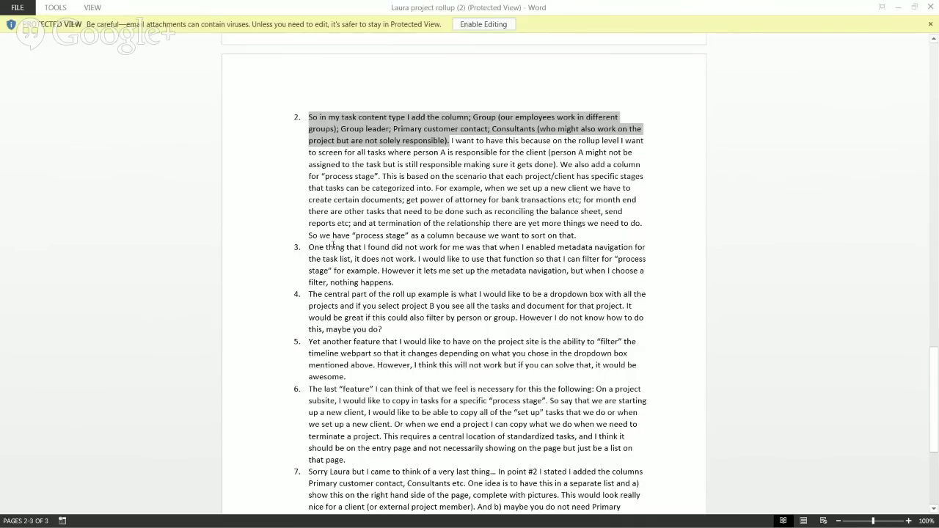
{"action": "left_click", "coordinate": [308, 247]}
{"action": "left_click_drag", "start_coordinate": [309, 247], "coordinate": [402, 283]}
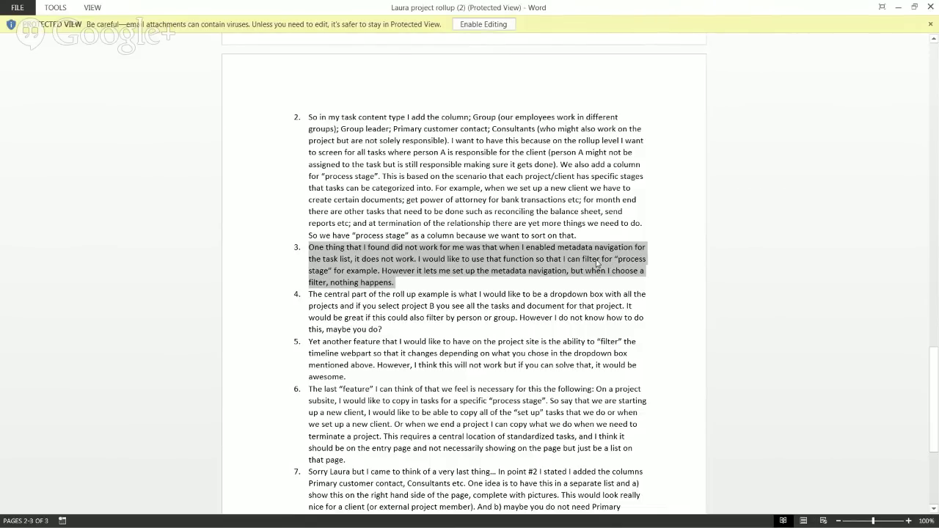
{"action": "left_click", "coordinate": [407, 282]}
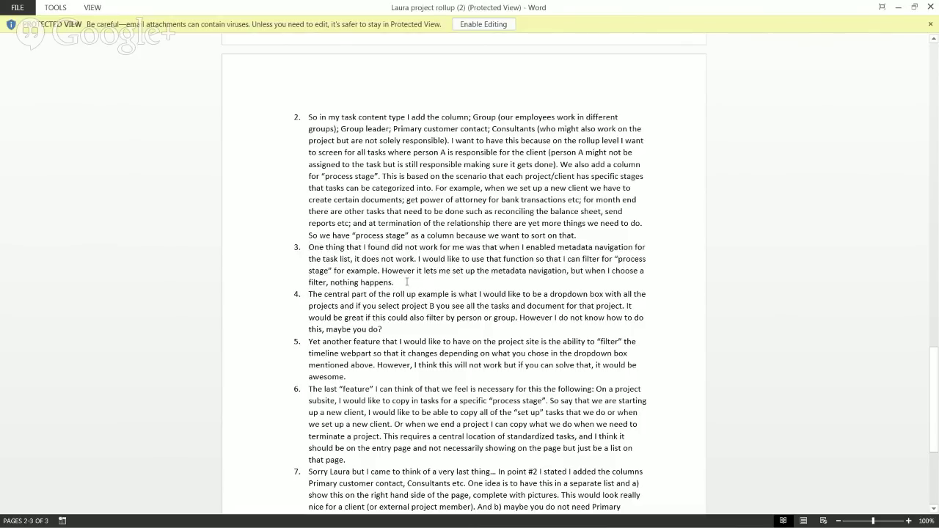
Read on to point 4 about a project dropdown box that filters the rolled-up tasks and documents.
{"action": "scroll", "coordinate": [405, 282], "scroll_direction": "down", "scroll_amount": 1}
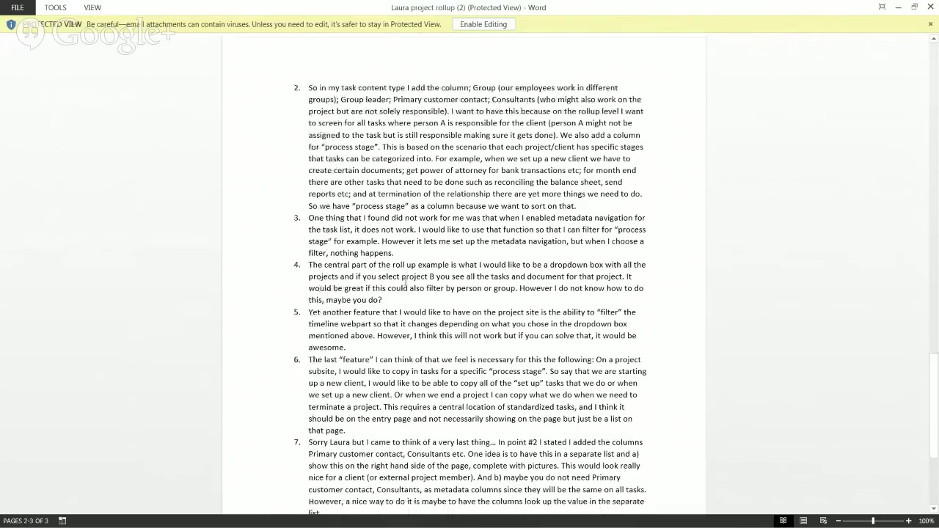
{"action": "scroll", "coordinate": [405, 281], "scroll_direction": "down", "scroll_amount": 1}
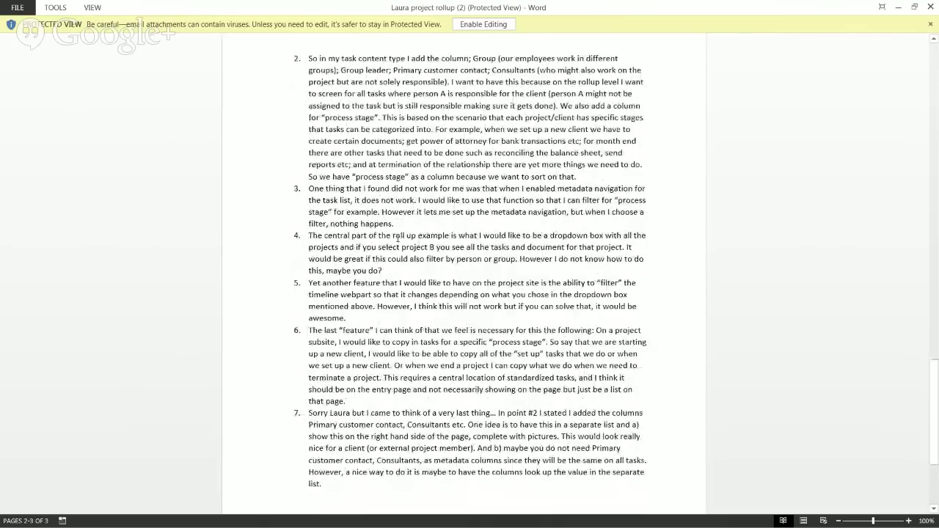
{"action": "scroll", "coordinate": [397, 238], "scroll_direction": "down", "scroll_amount": 2}
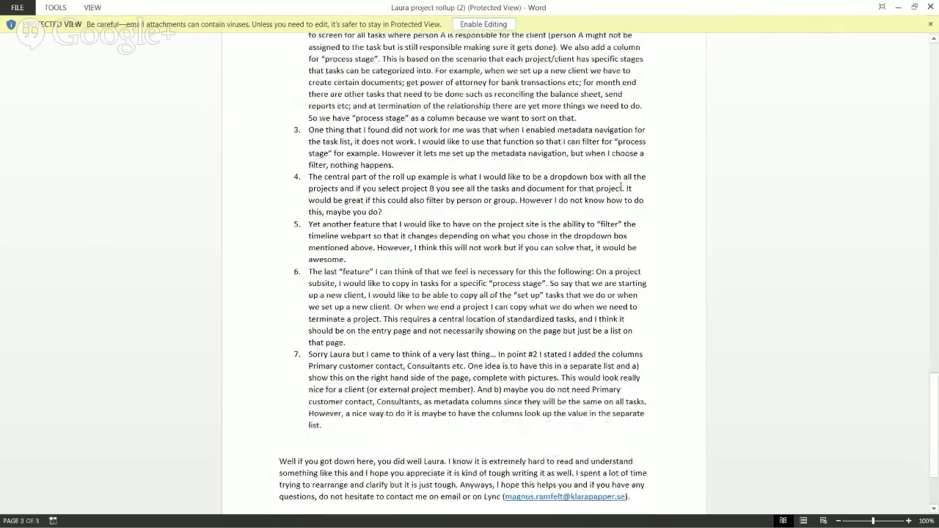
Highlight point 4 about the project dropdown box and then point 6 about copying standardized tasks by process stage in the Word document.
{"action": "left_click_drag", "start_coordinate": [309, 176], "coordinate": [396, 211]}
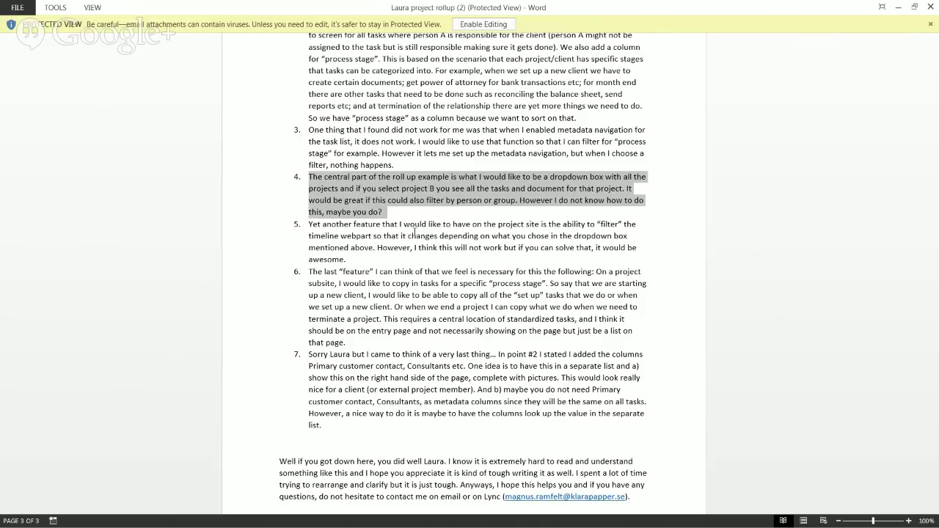
{"action": "left_click", "coordinate": [319, 287]}
{"action": "triple_click", "coordinate": [318, 286]}
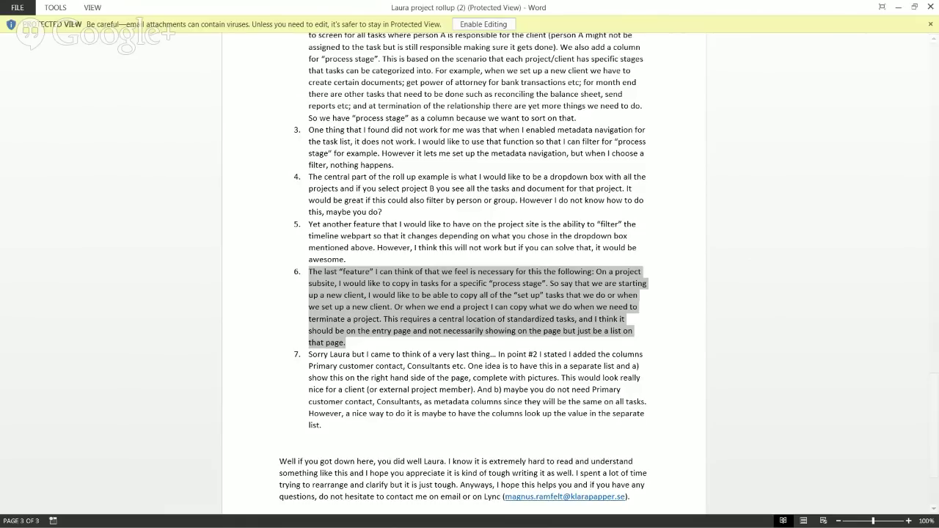
Switch to the browser, open the Project Roll Down site's Task Data list, and show the available actions for the Create a Project Plan item.
{"action": "key", "text": "alt+Tab"}
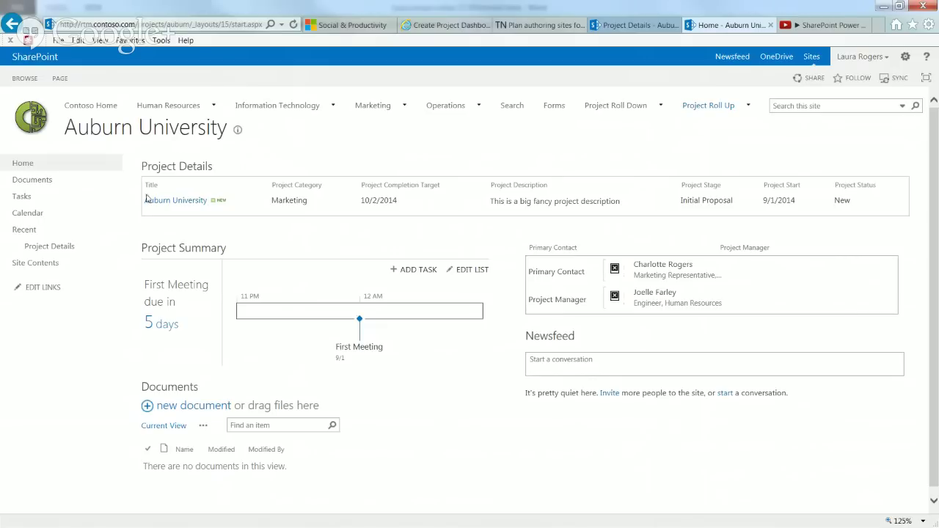
{"action": "mouse_move", "coordinate": [613, 111]}
{"action": "left_click", "coordinate": [55, 213]}
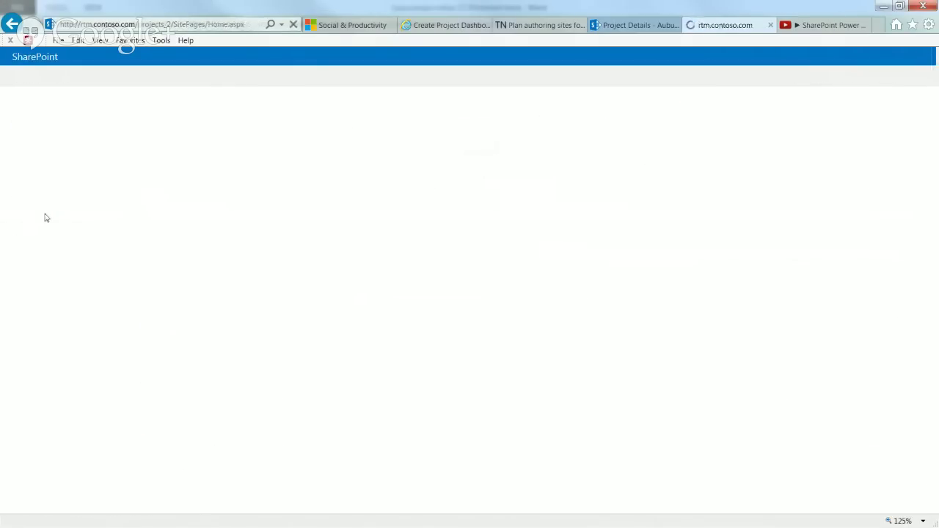
{"action": "left_click", "coordinate": [44, 230]}
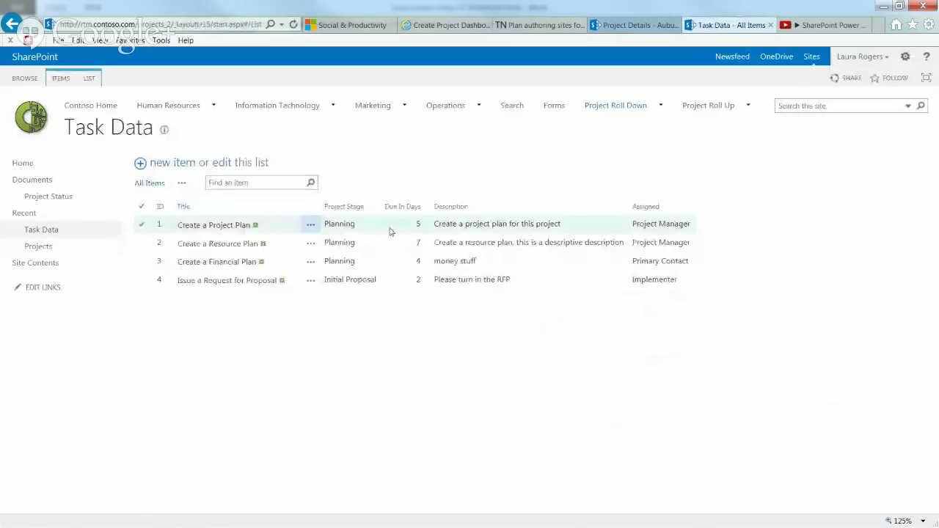
{"action": "left_click", "coordinate": [378, 231]}
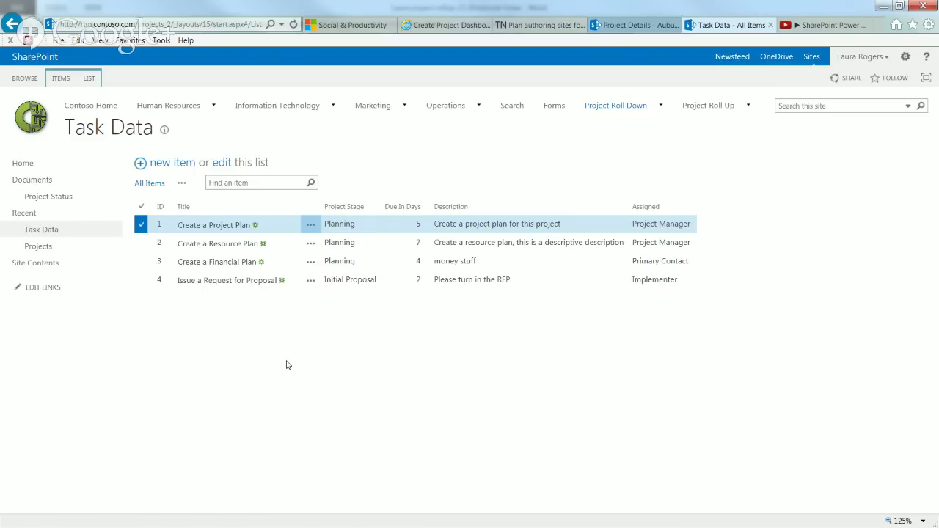
{"action": "left_click", "coordinate": [311, 225]}
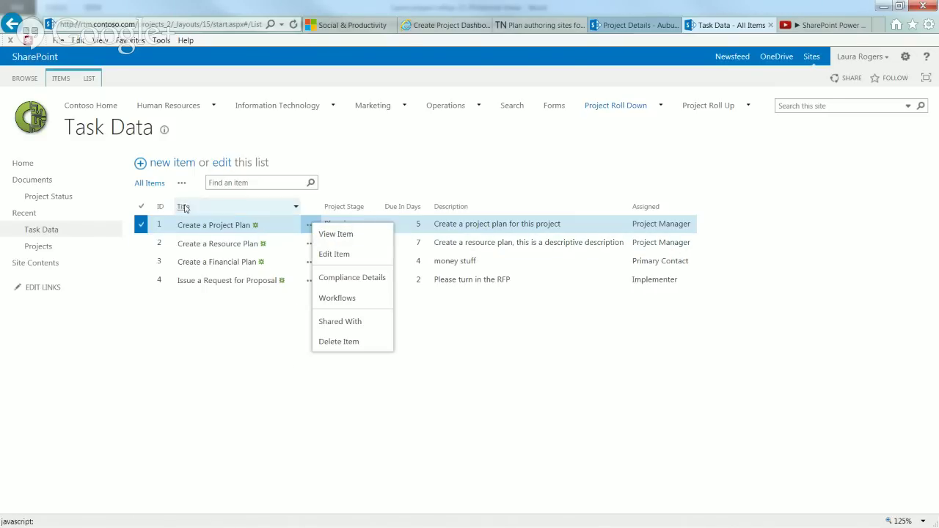
Return to the Project Roll Down home page and show the available actions for the Dancing with the Stars project.
{"action": "left_click", "coordinate": [37, 168]}
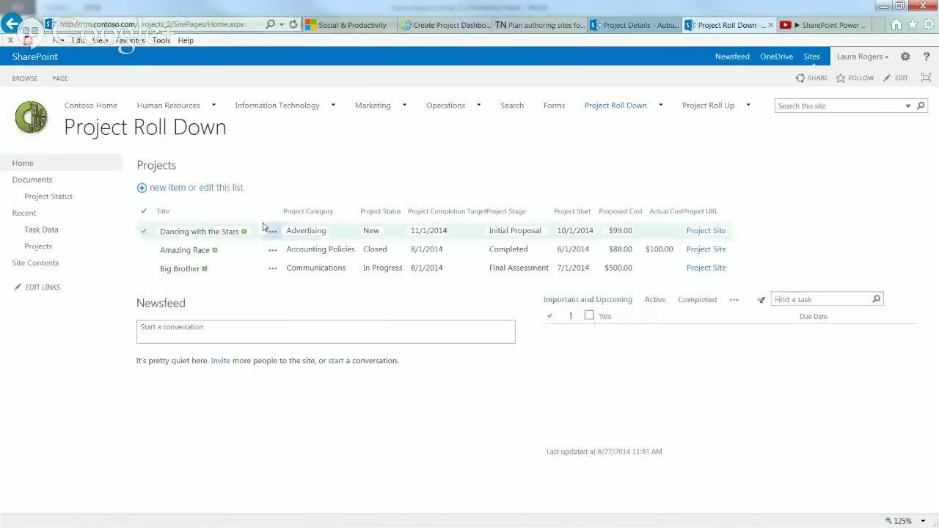
{"action": "left_click", "coordinate": [272, 231]}
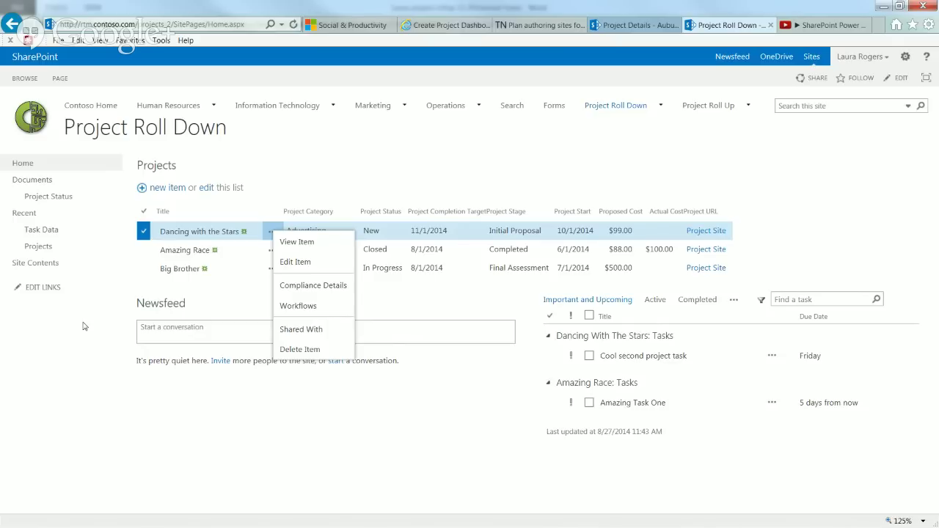
{"action": "left_click", "coordinate": [40, 233]}
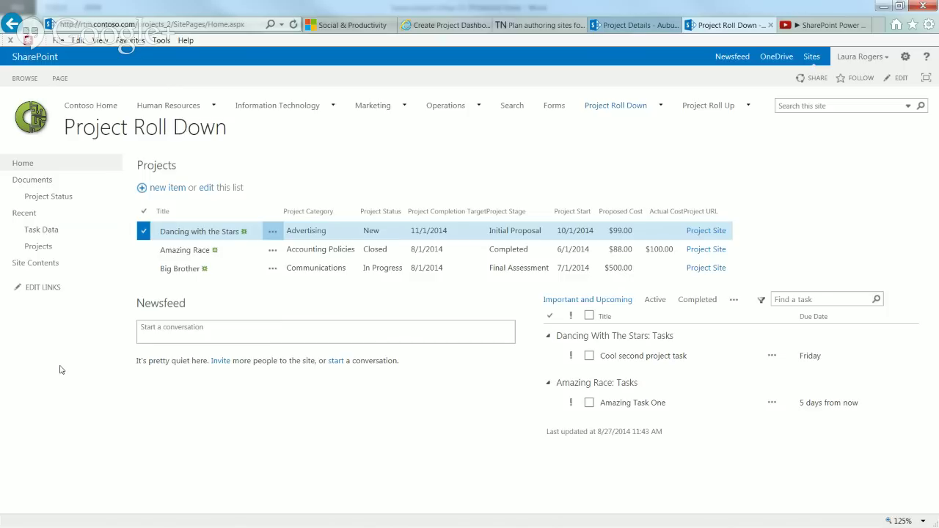
{"action": "left_click", "coordinate": [272, 233]}
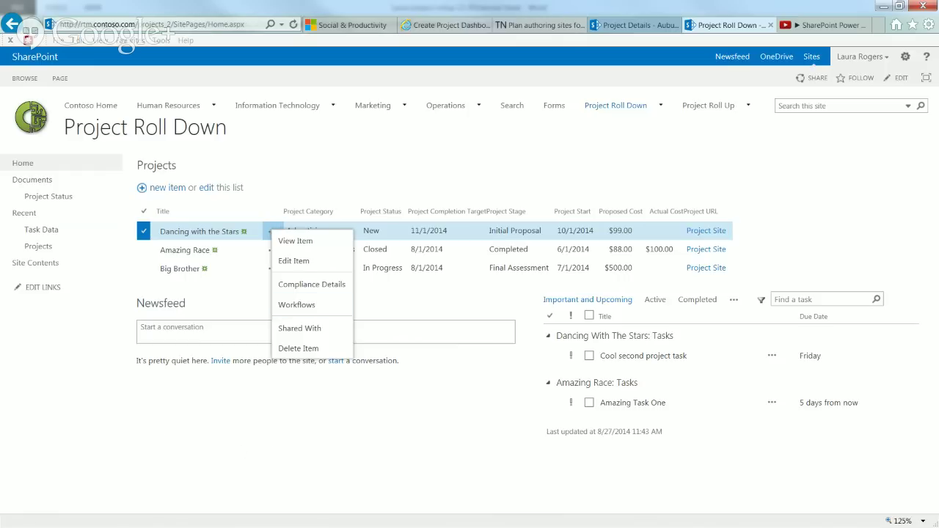
Clear the highlight in the Word document, minimize it, and reload the Project Roll Down home page in the browser.
{"action": "key", "text": "alt+Tab"}
{"action": "left_click", "coordinate": [412, 380]}
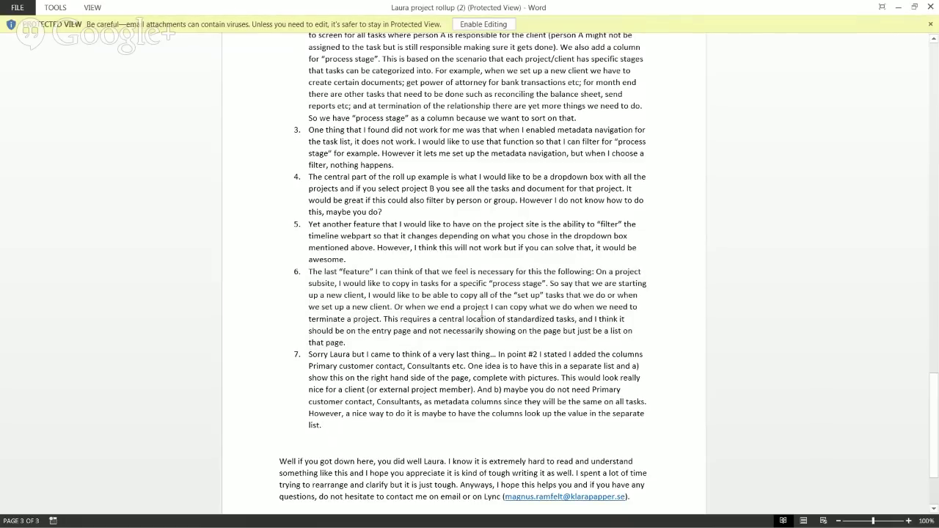
{"action": "left_click", "coordinate": [899, 6]}
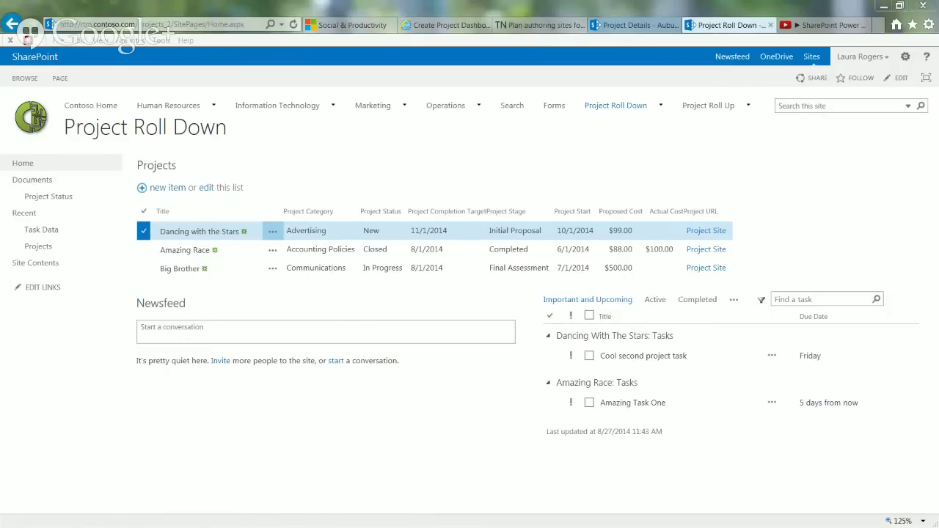
{"action": "left_click", "coordinate": [621, 108]}
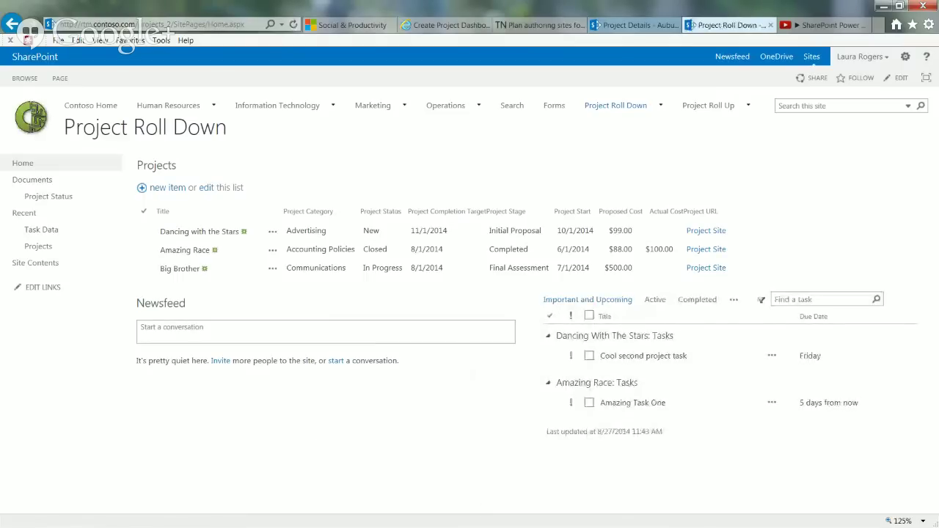
Switch to the SharePoint project dashboard question email and highlight requirement 4 about pulling in Microsoft Project 2013 Professional data.
{"action": "key", "text": "alt+Tab"}
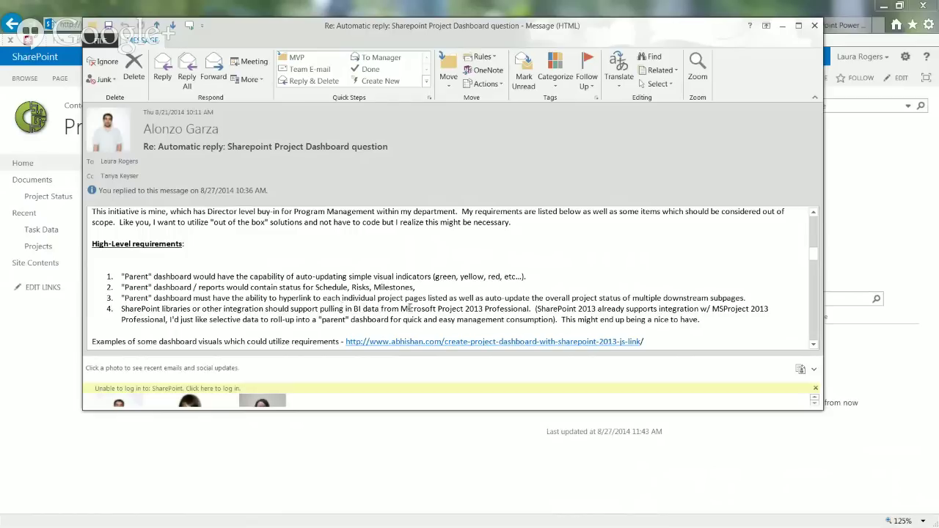
{"action": "left_click_drag", "start_coordinate": [117, 309], "coordinate": [710, 322]}
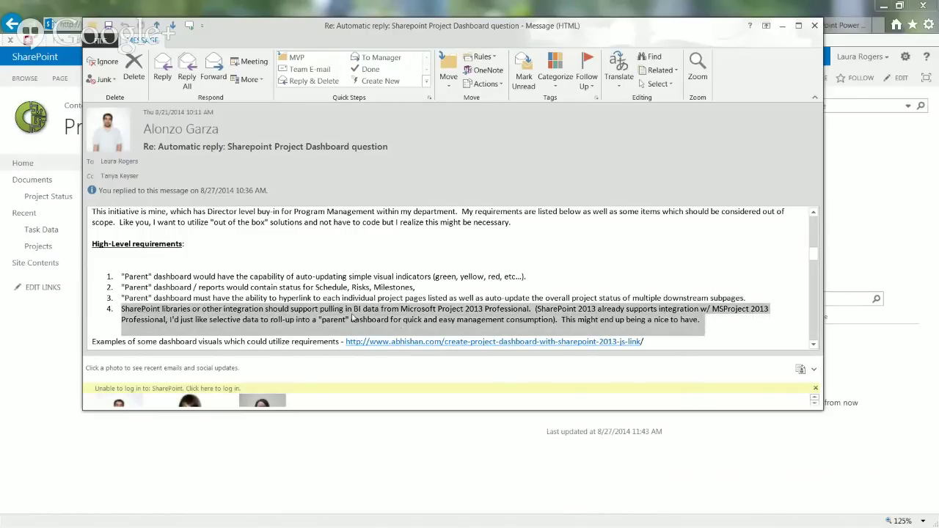
{"action": "left_click", "coordinate": [430, 322]}
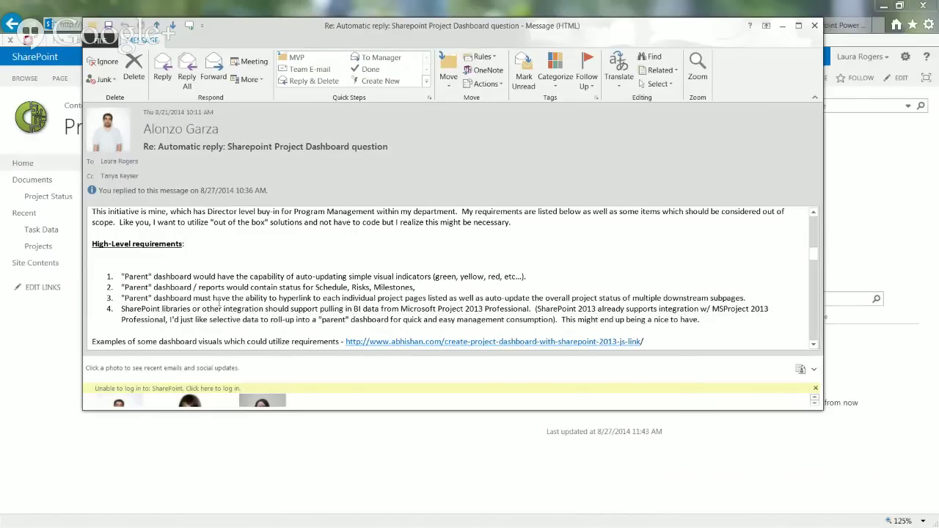
{"action": "left_click_drag", "start_coordinate": [122, 309], "coordinate": [703, 330]}
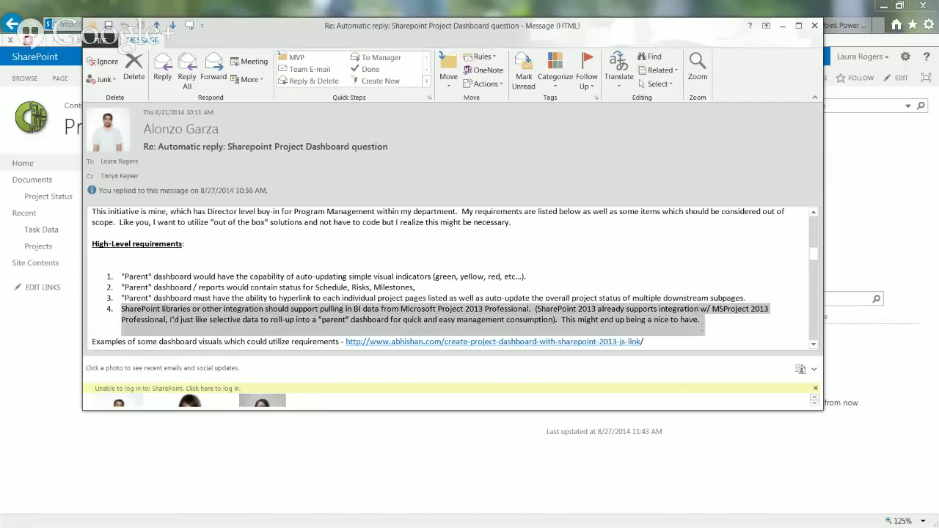
{"action": "left_click", "coordinate": [679, 322]}
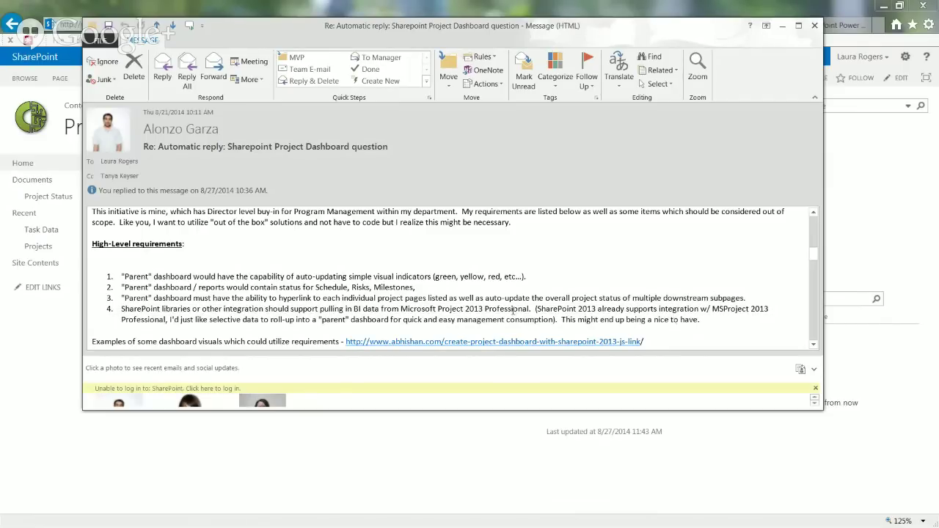
Follow the email's example dashboard link, go to the copy of the article already open in the browser, and close the duplicate tab.
{"action": "right_click", "coordinate": [469, 343]}
{"action": "left_click", "coordinate": [503, 394]}
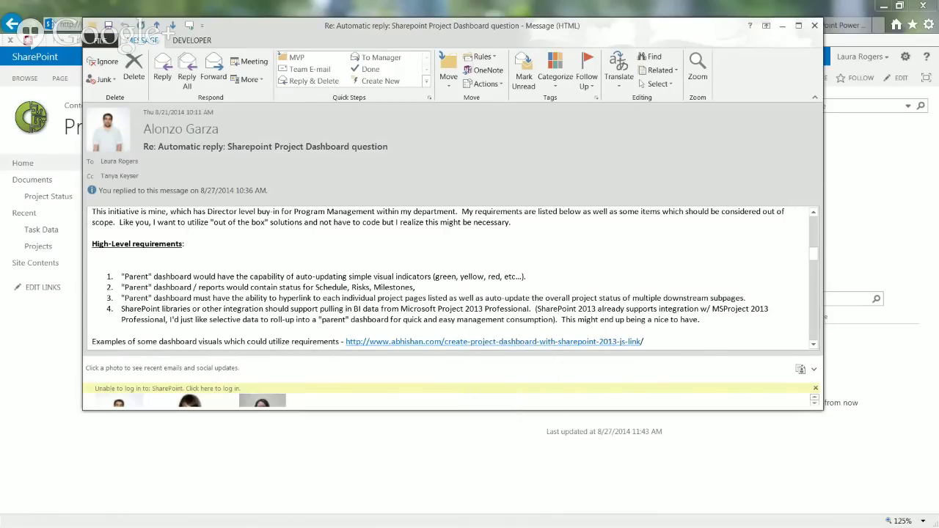
{"action": "key", "text": "Escape"}
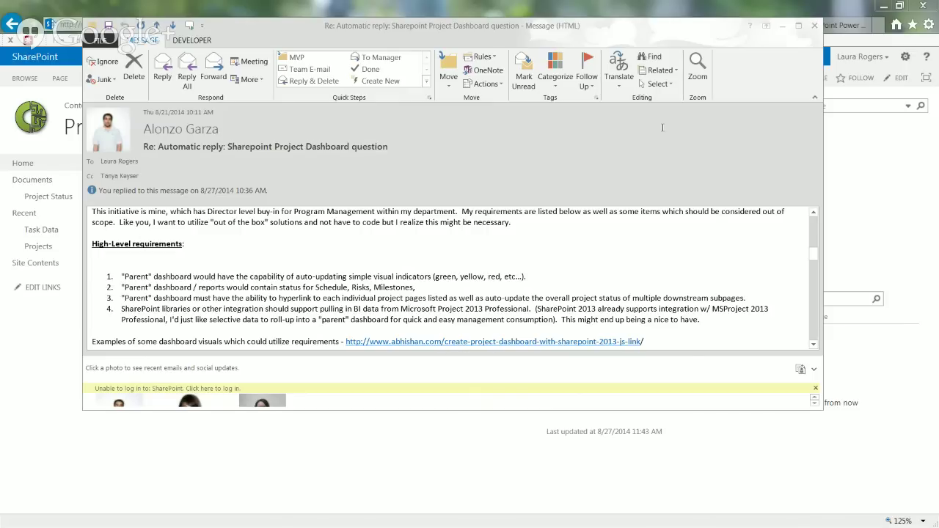
{"action": "left_click", "coordinate": [463, 347]}
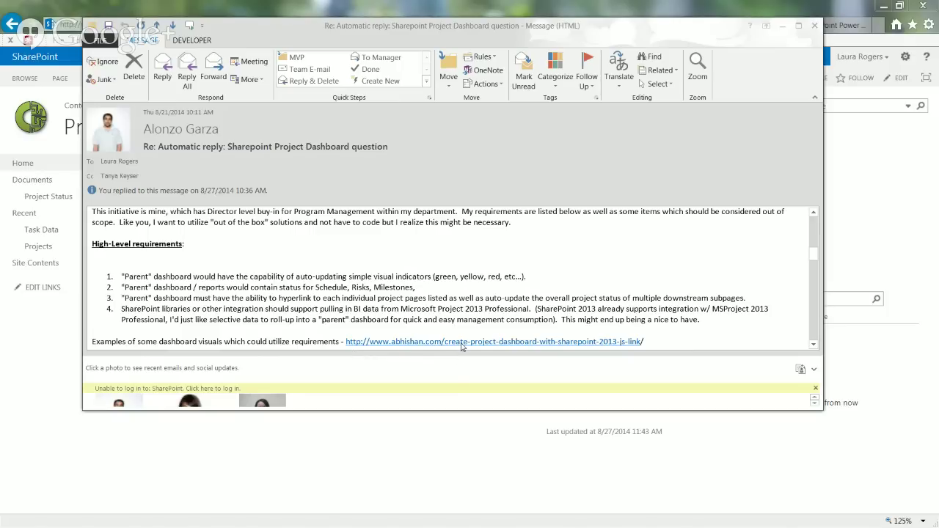
{"action": "key", "text": "Escape"}
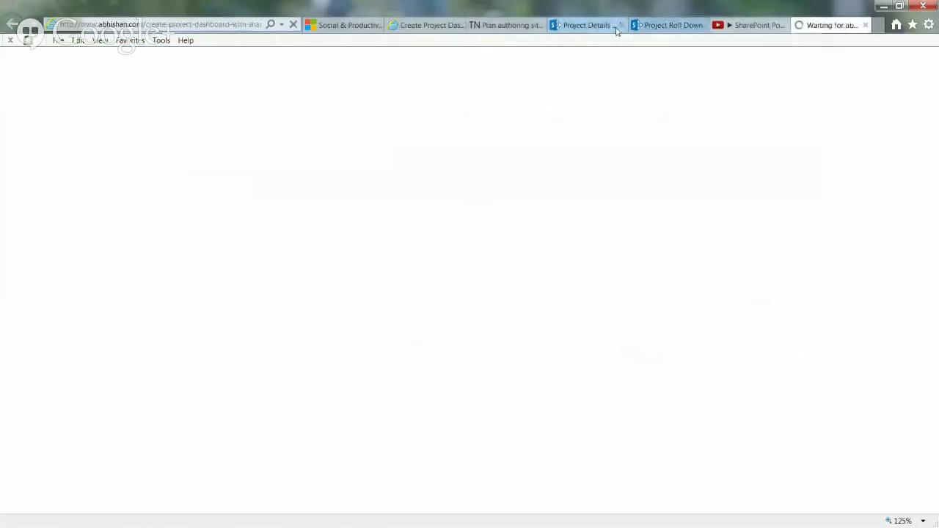
{"action": "left_click", "coordinate": [420, 27]}
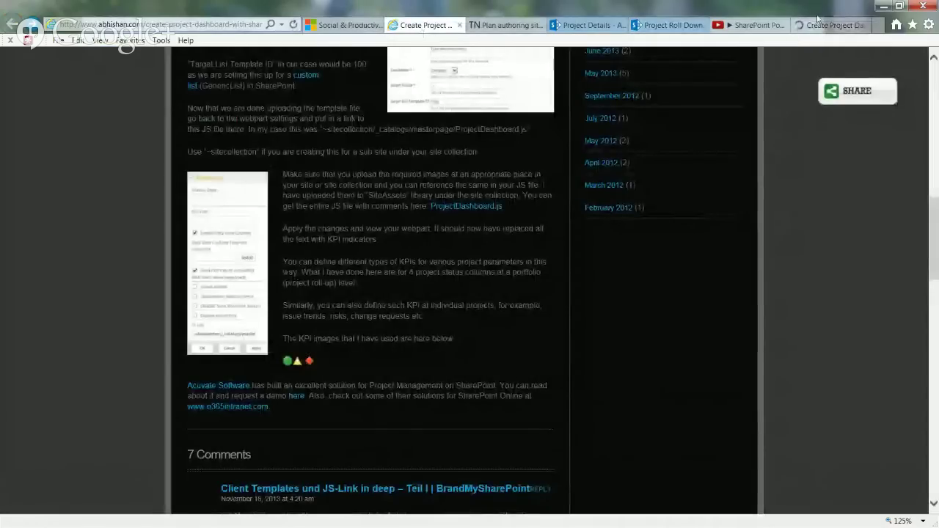
{"action": "left_click", "coordinate": [868, 25]}
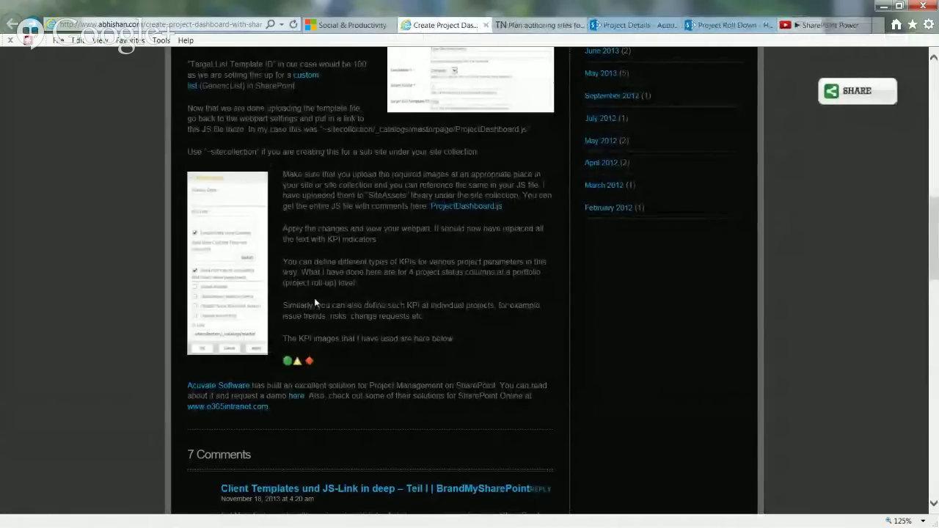
Enlarge the article's screenshot of the web part's Miscellaneous settings with JS Link, close it, and point out the ProjectDashboard.js file.
{"action": "left_click", "coordinate": [208, 332]}
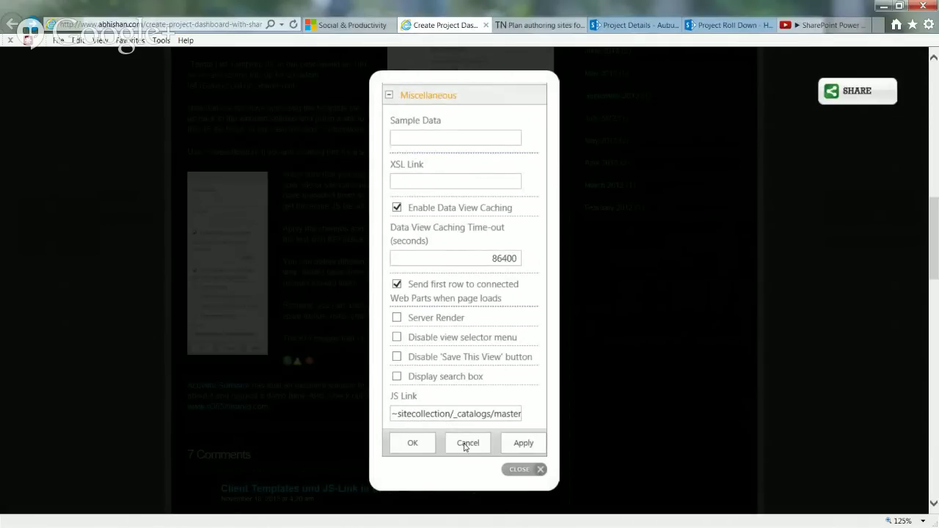
{"action": "left_click", "coordinate": [524, 474]}
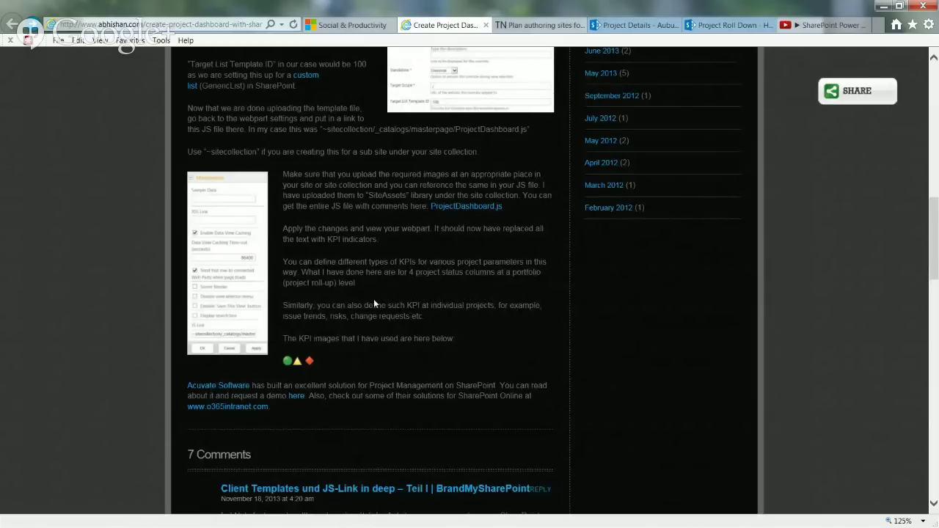
{"action": "left_click", "coordinate": [462, 208]}
Review the JS Link article from its setup instructions back to the Projects Dashboard example and the Health, Budget, Scope and Staffing choices.
{"action": "scroll", "coordinate": [372, 251], "scroll_direction": "up", "scroll_amount": 2}
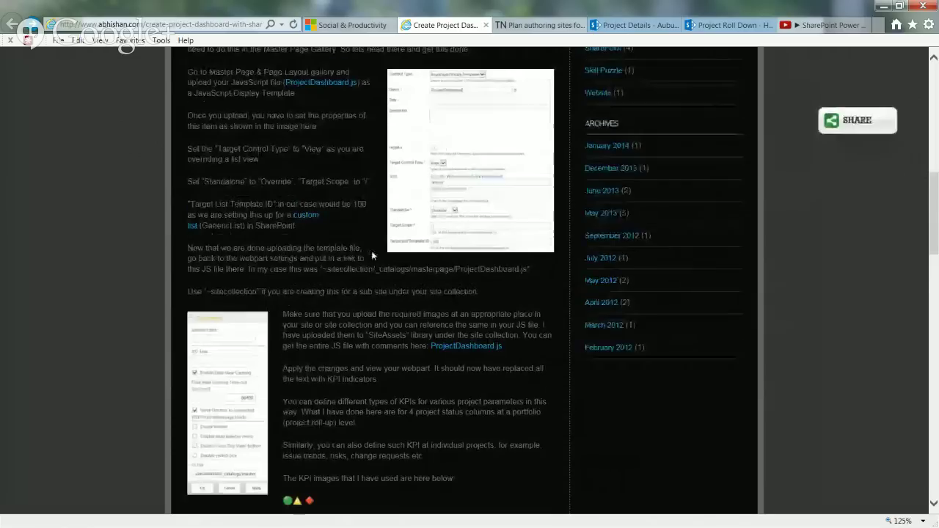
{"action": "scroll", "coordinate": [371, 251], "scroll_direction": "down", "scroll_amount": 6}
{"action": "scroll", "coordinate": [371, 250], "scroll_direction": "up", "scroll_amount": 9}
{"action": "scroll", "coordinate": [373, 248], "scroll_direction": "up", "scroll_amount": 7}
{"action": "scroll", "coordinate": [373, 248], "scroll_direction": "down", "scroll_amount": 1}
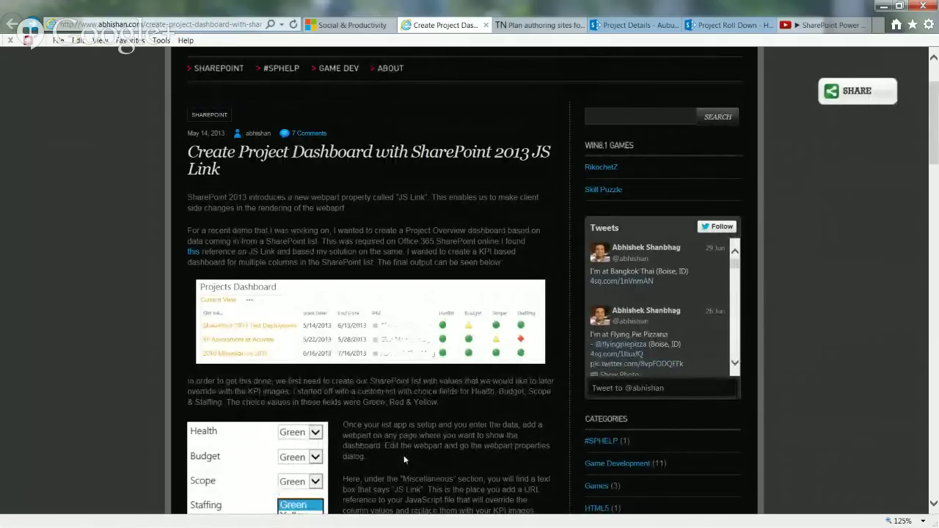
{"action": "scroll", "coordinate": [408, 452], "scroll_direction": "down", "scroll_amount": 1}
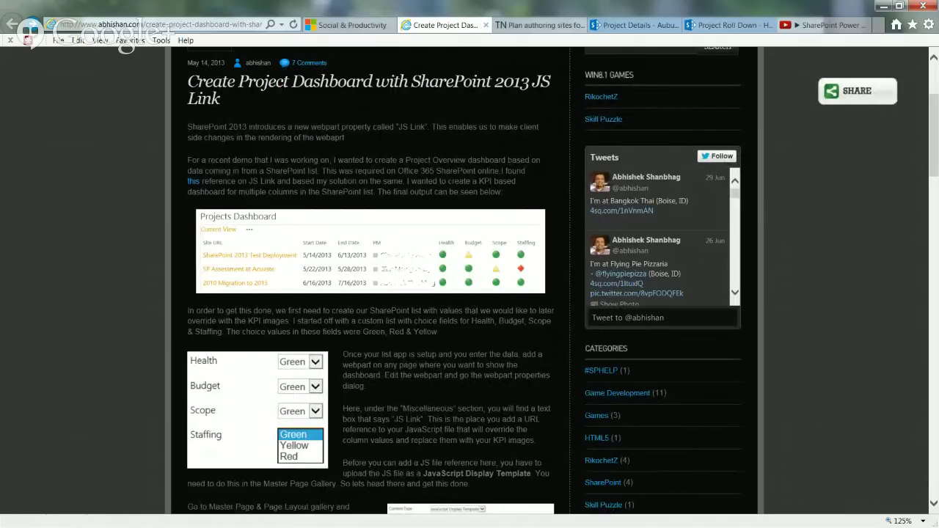
Open the Project Roll Down site's Project Status page and find the Report Library among the apps that can be added.
{"action": "left_click", "coordinate": [728, 25]}
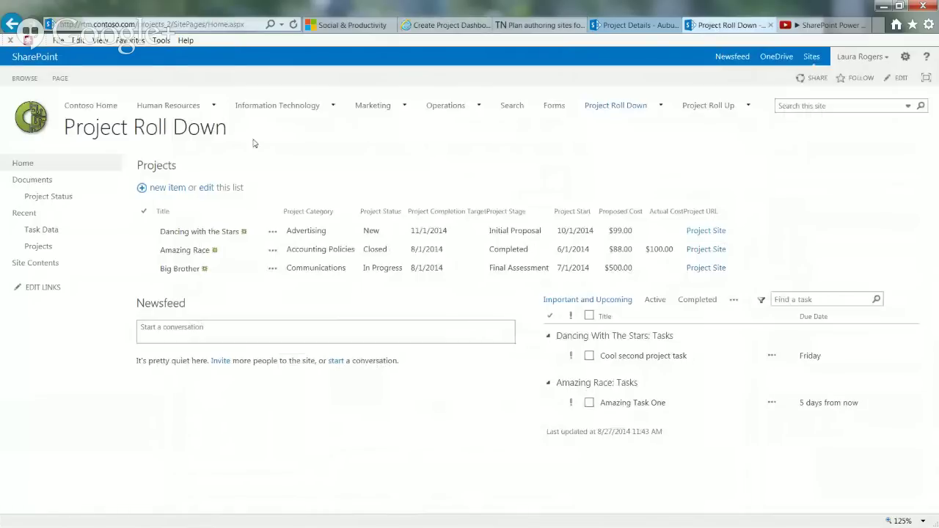
{"action": "left_click", "coordinate": [59, 198]}
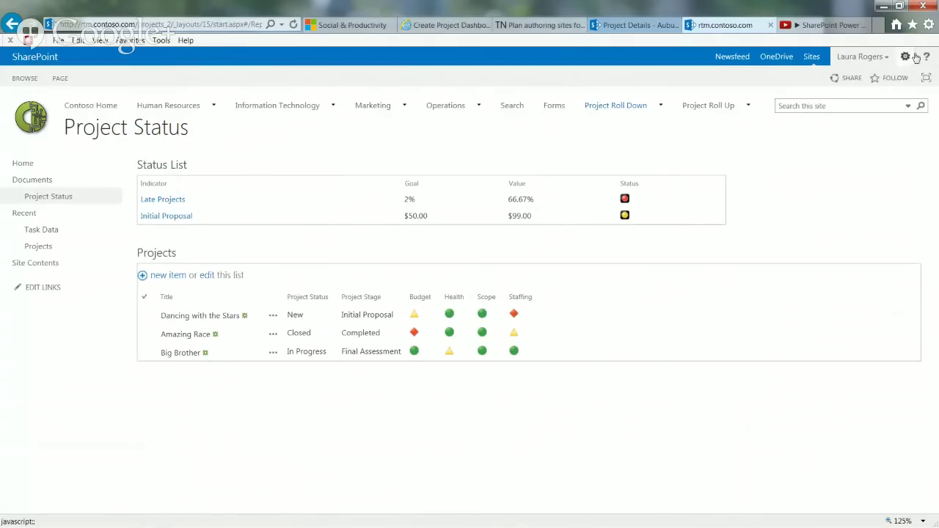
{"action": "left_click", "coordinate": [907, 57]}
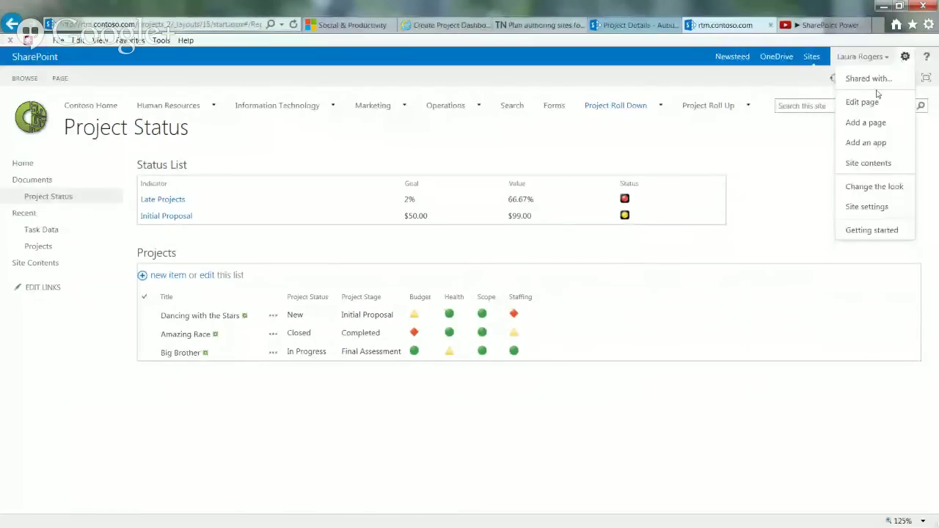
{"action": "left_click", "coordinate": [879, 144]}
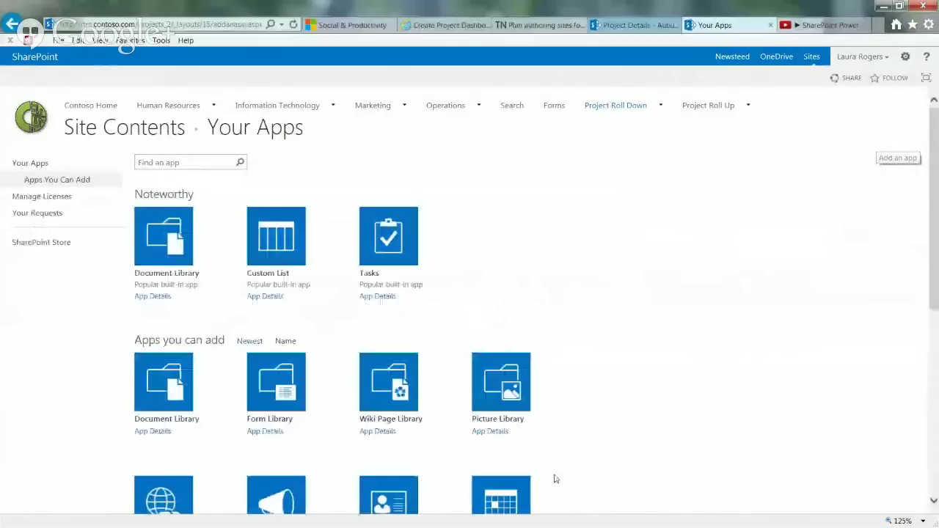
{"action": "left_click_drag", "start_coordinate": [936, 420], "coordinate": [936, 492]}
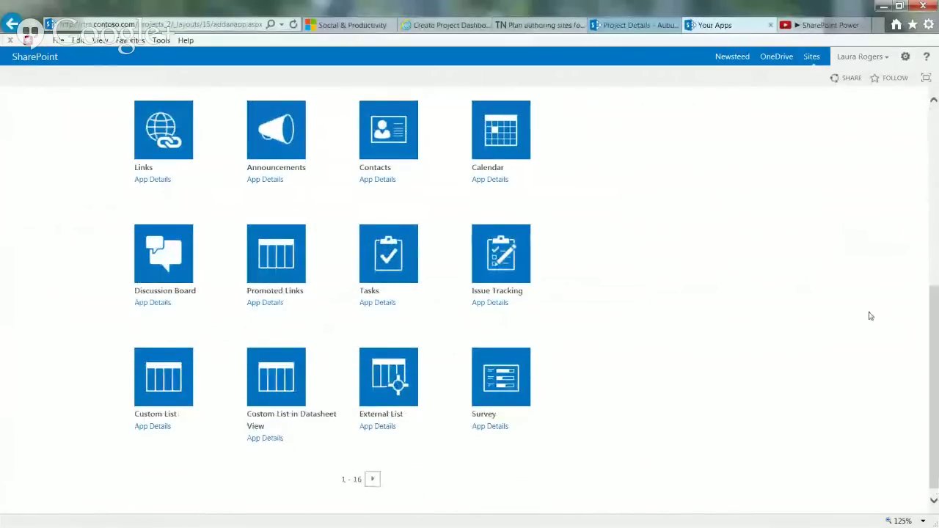
{"action": "left_click", "coordinate": [373, 480]}
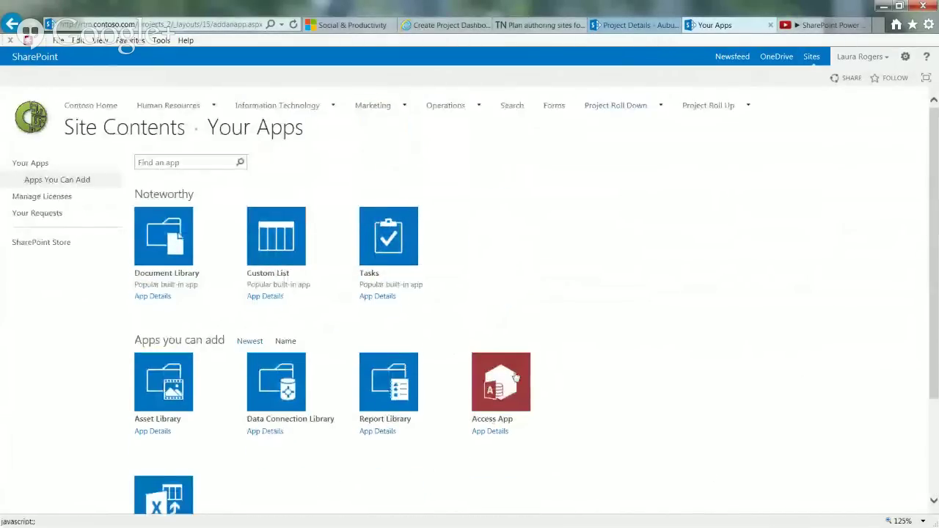
{"action": "scroll", "coordinate": [409, 328], "scroll_direction": "down", "scroll_amount": 1}
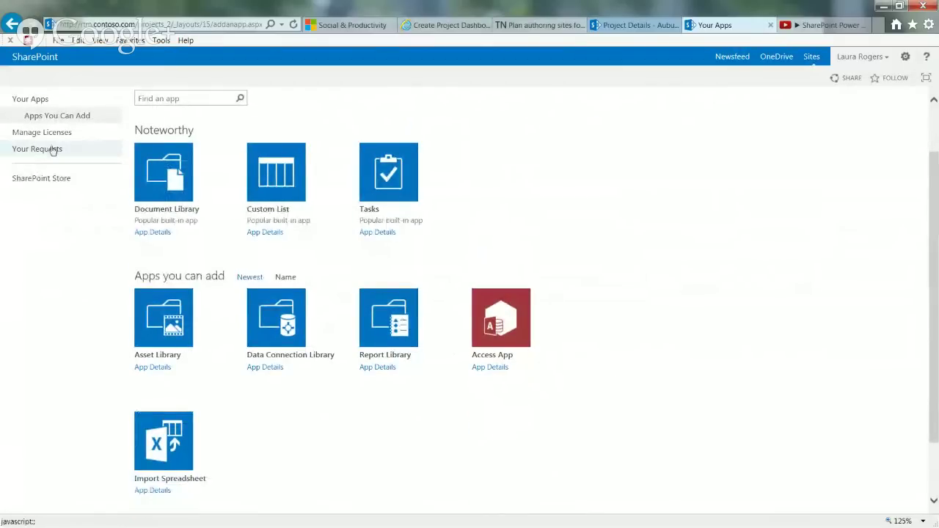
Look through the first page of addable apps again and return to the Project Status page.
{"action": "scroll", "coordinate": [66, 317], "scroll_direction": "up", "scroll_amount": 1}
{"action": "mouse_move", "coordinate": [709, 112]}
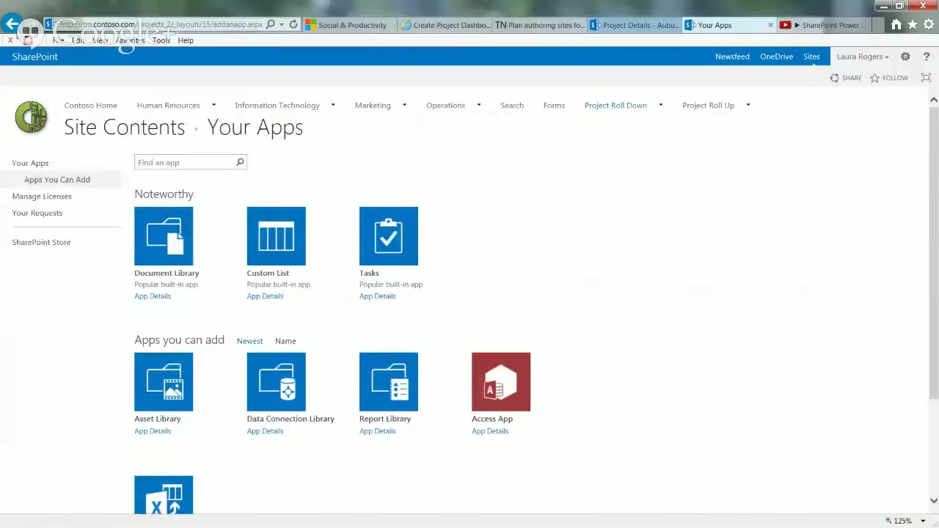
{"action": "left_click", "coordinate": [12, 23]}
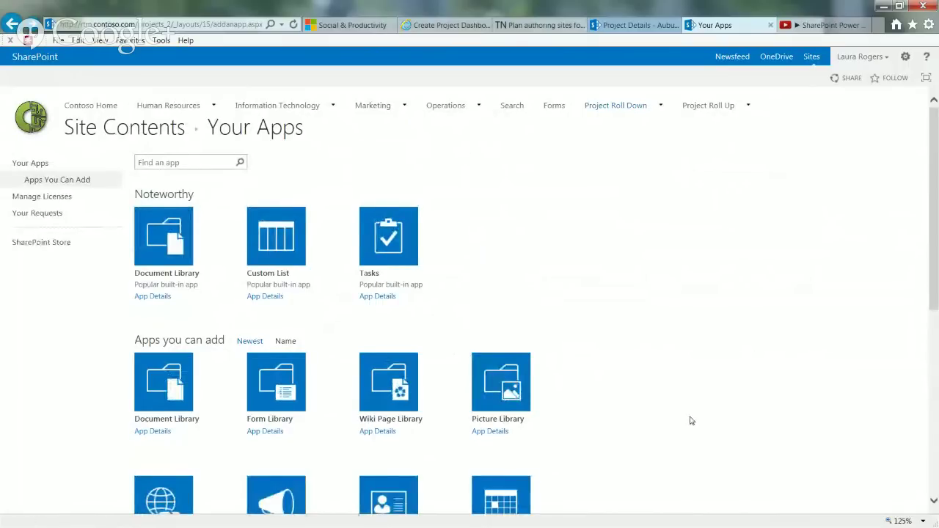
{"action": "scroll", "coordinate": [693, 422], "scroll_direction": "down", "scroll_amount": 4}
{"action": "scroll", "coordinate": [693, 422], "scroll_direction": "down", "scroll_amount": 2}
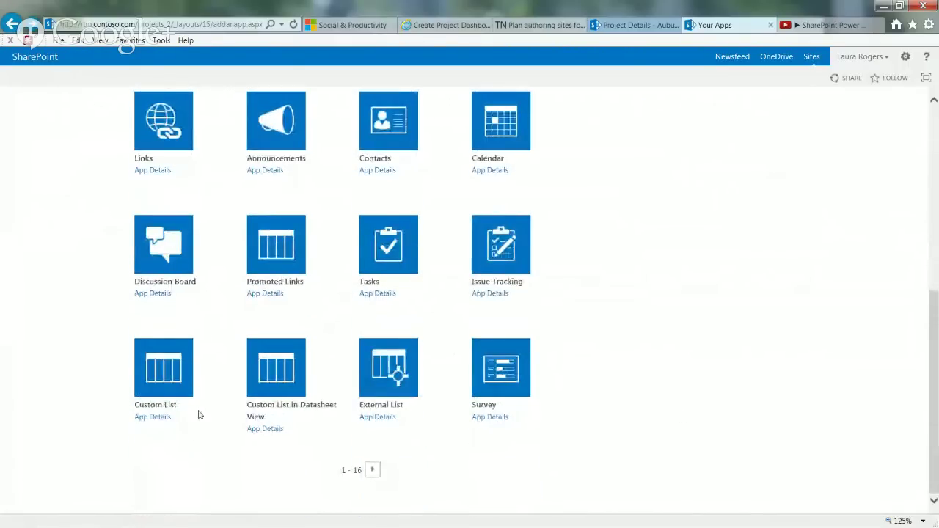
{"action": "scroll", "coordinate": [524, 248], "scroll_direction": "up", "scroll_amount": 6}
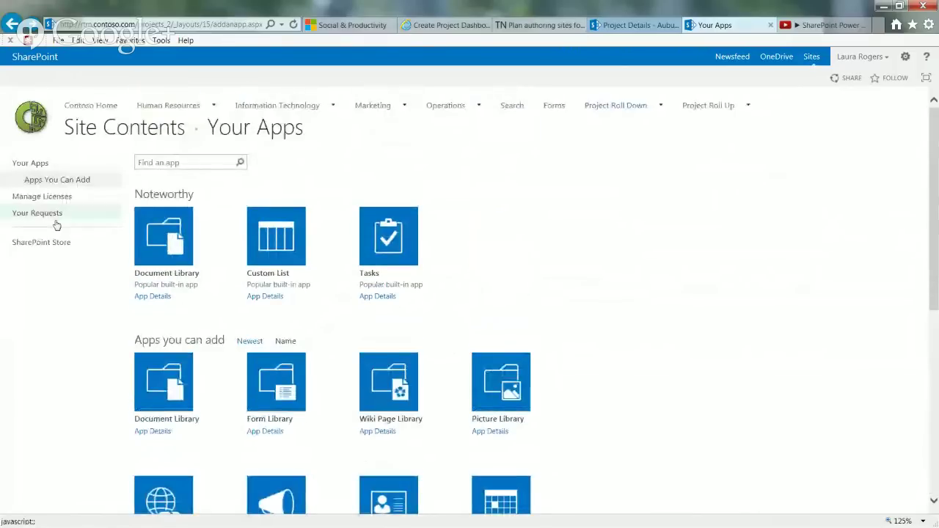
{"action": "left_click", "coordinate": [12, 24]}
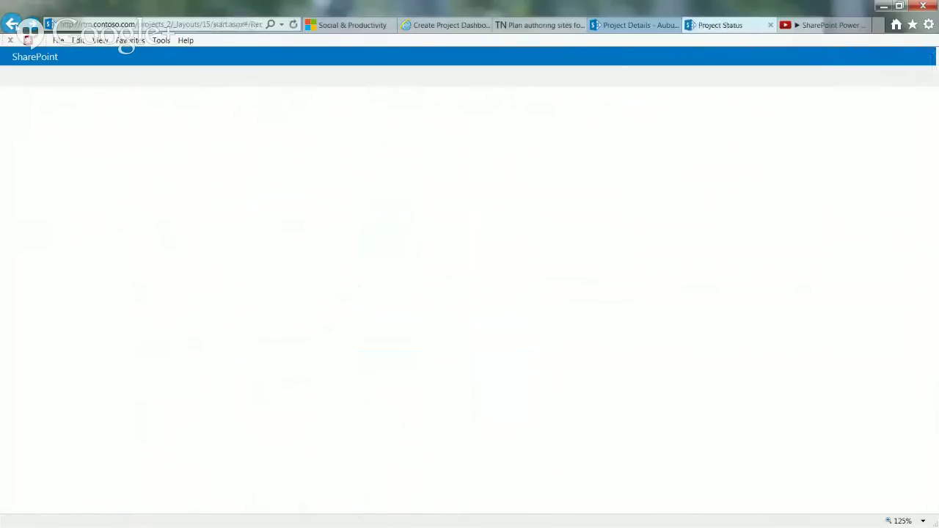
Open the Reports library, show its new document types including Web Part Page with Status List, and return to the site contents.
{"action": "left_click", "coordinate": [36, 264]}
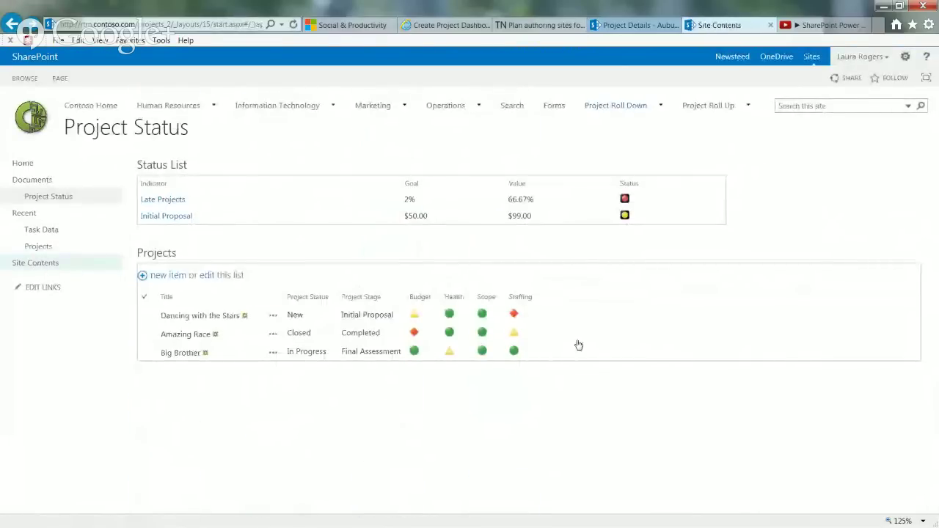
{"action": "left_click", "coordinate": [354, 283]}
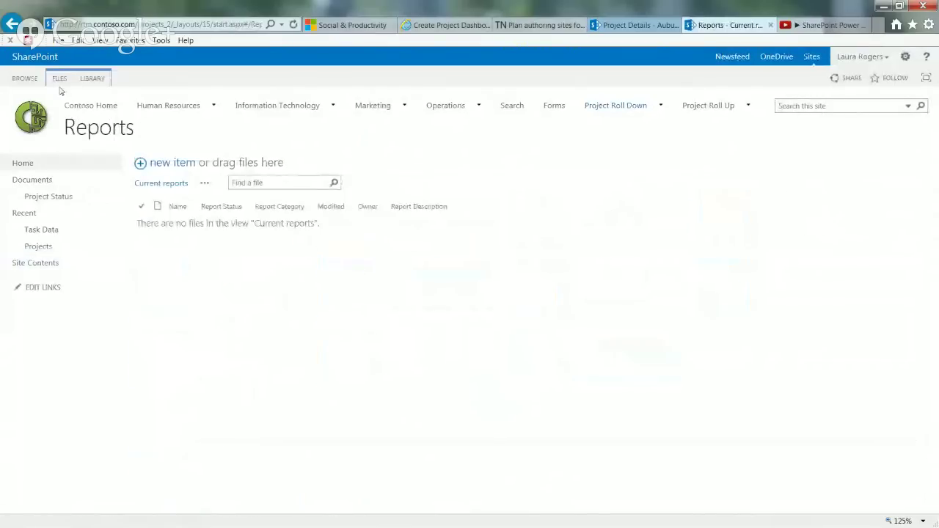
{"action": "left_click", "coordinate": [22, 120]}
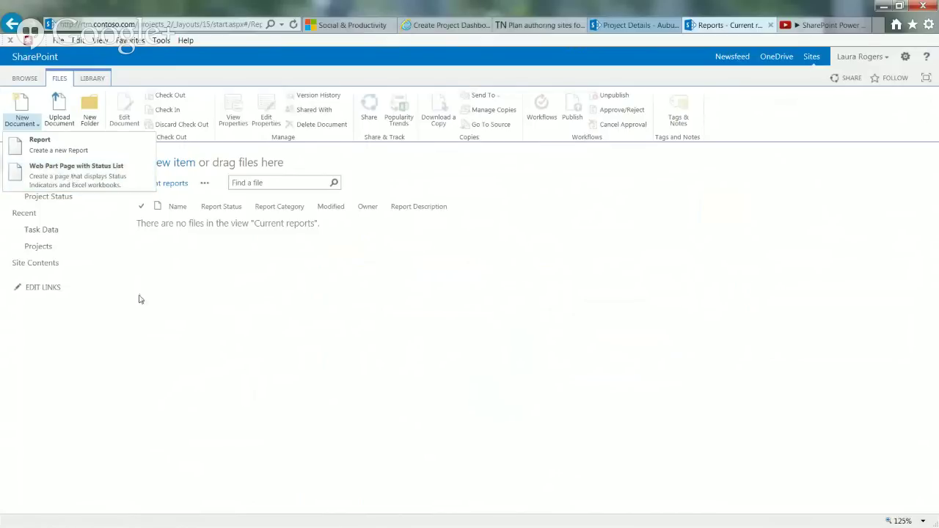
{"action": "left_click", "coordinate": [46, 267]}
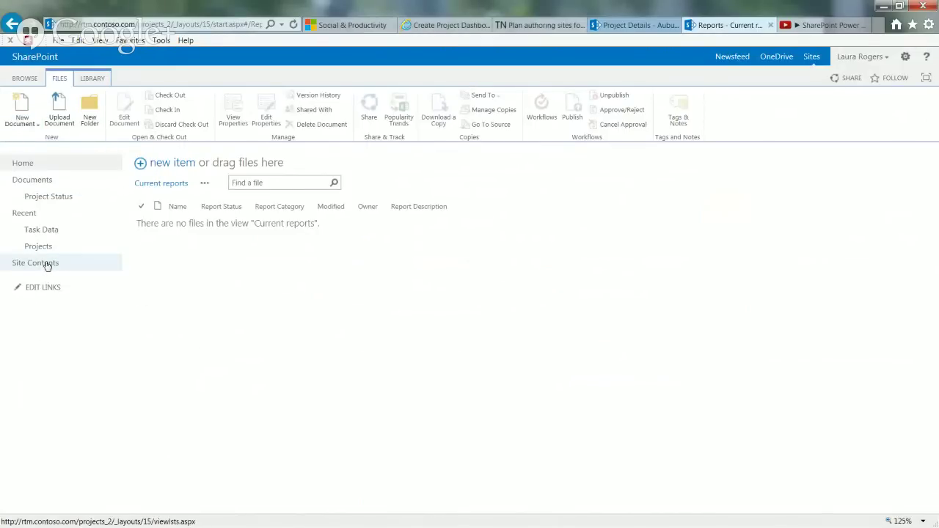
{"action": "left_click", "coordinate": [46, 266]}
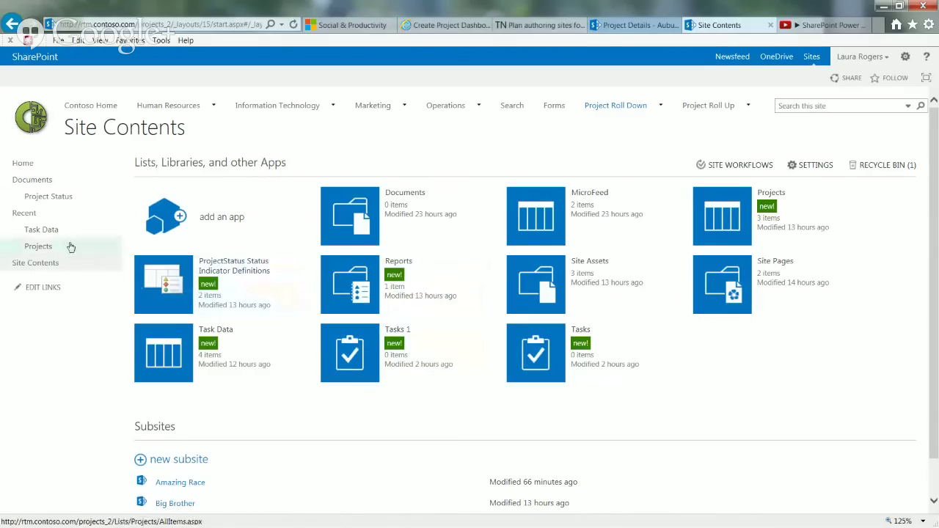
View the details of the Late Projects indicator on the Project Status page and go back to the page.
{"action": "left_click", "coordinate": [54, 198]}
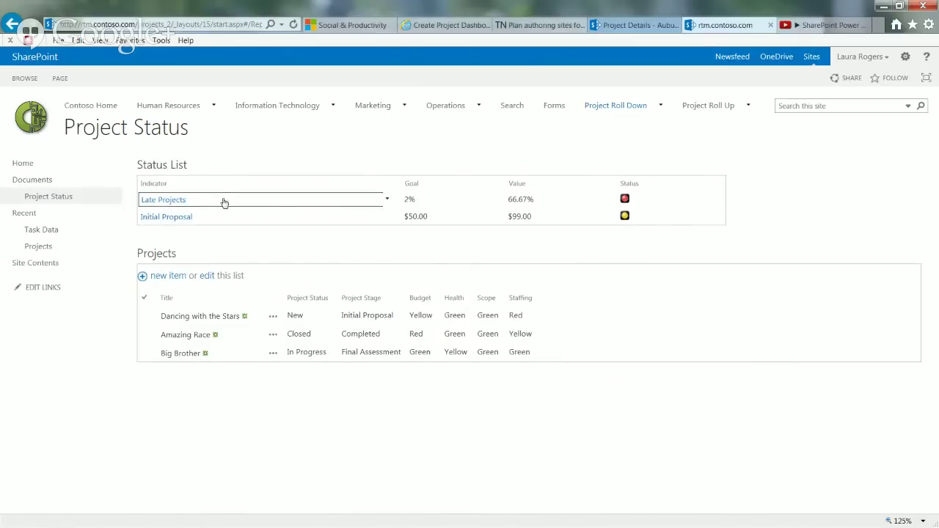
{"action": "left_click", "coordinate": [173, 201]}
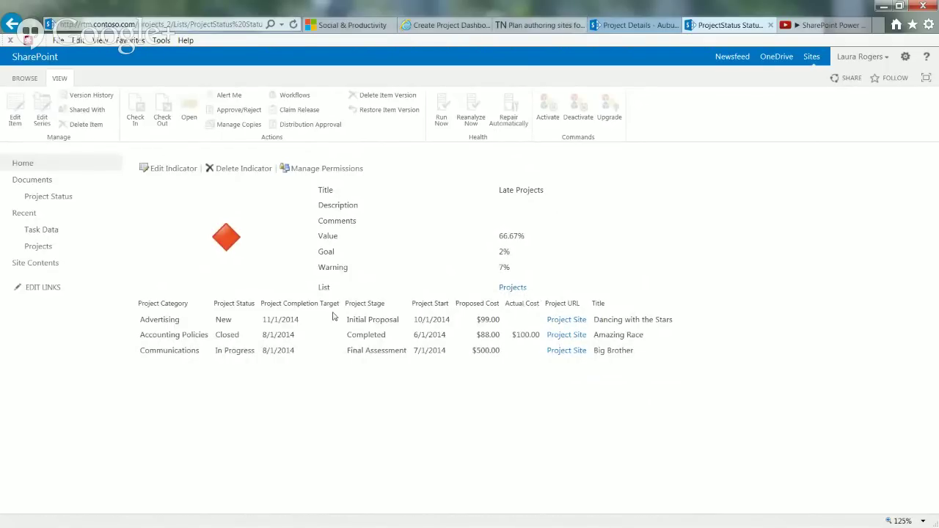
{"action": "left_click", "coordinate": [11, 23]}
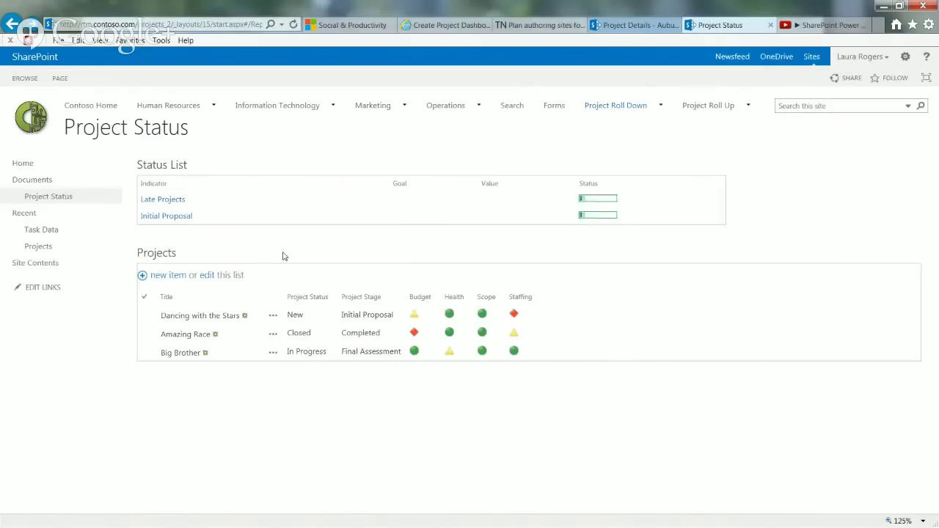
View the details of the Initial Proposal indicator and highlight its Value amount.
{"action": "left_click", "coordinate": [171, 218]}
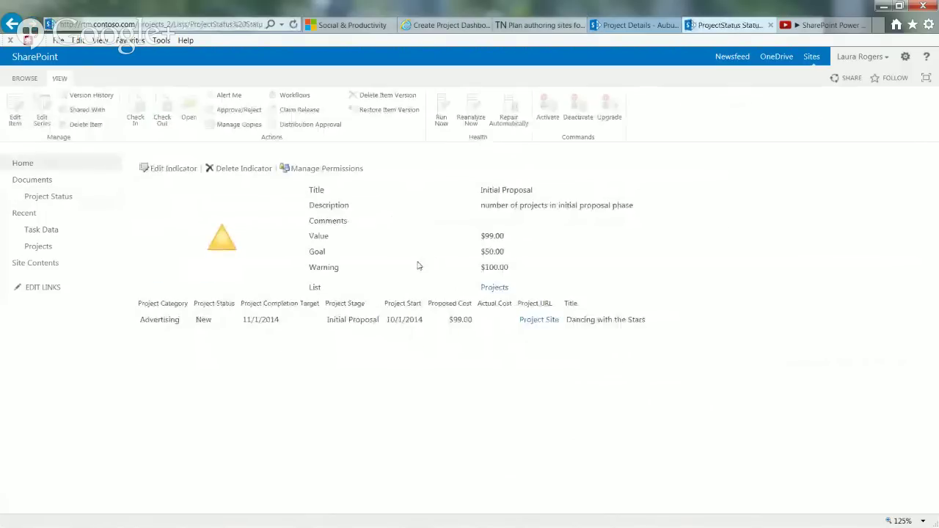
{"action": "left_click_drag", "start_coordinate": [482, 235], "coordinate": [506, 235]}
{"action": "left_click", "coordinate": [491, 236]}
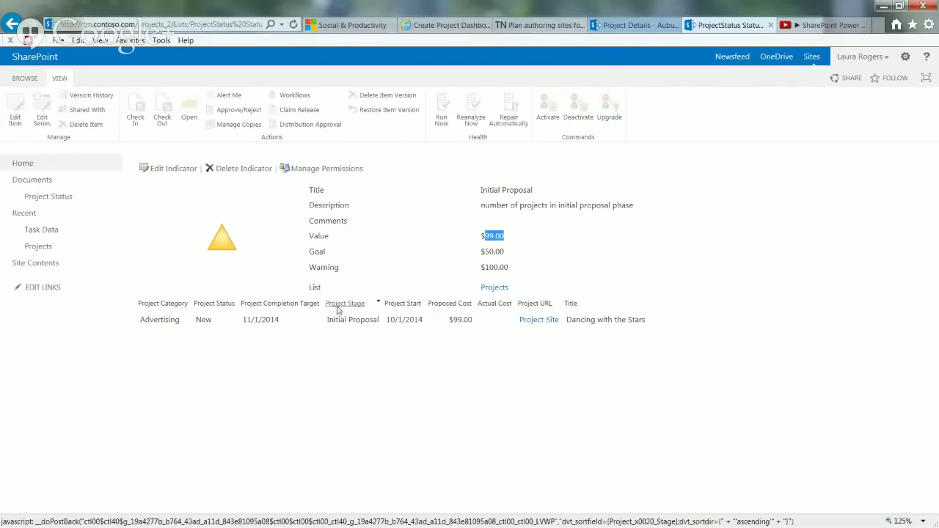
Open the Initial Proposal indicator for editing and check its source list and available views, leaving Initial Proposal selected.
{"action": "left_click", "coordinate": [188, 171]}
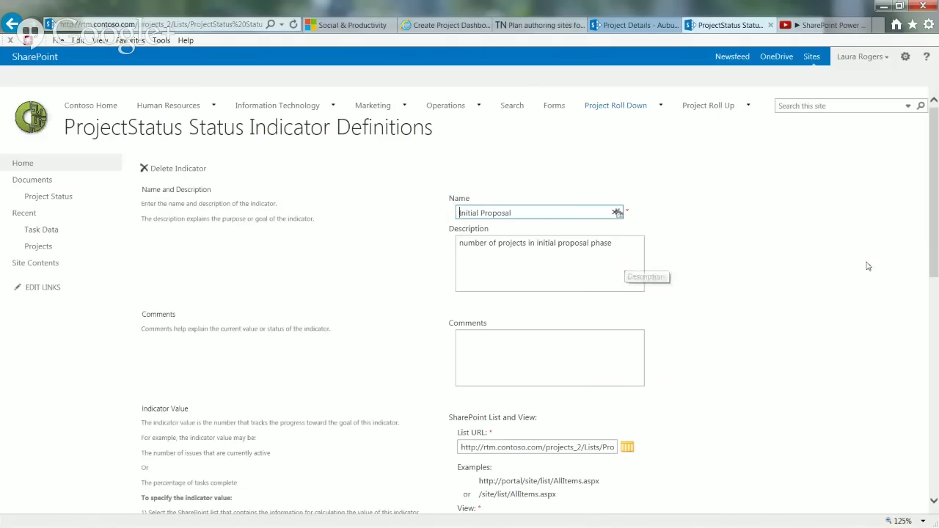
{"action": "scroll", "coordinate": [930, 246], "scroll_direction": "down", "scroll_amount": 3}
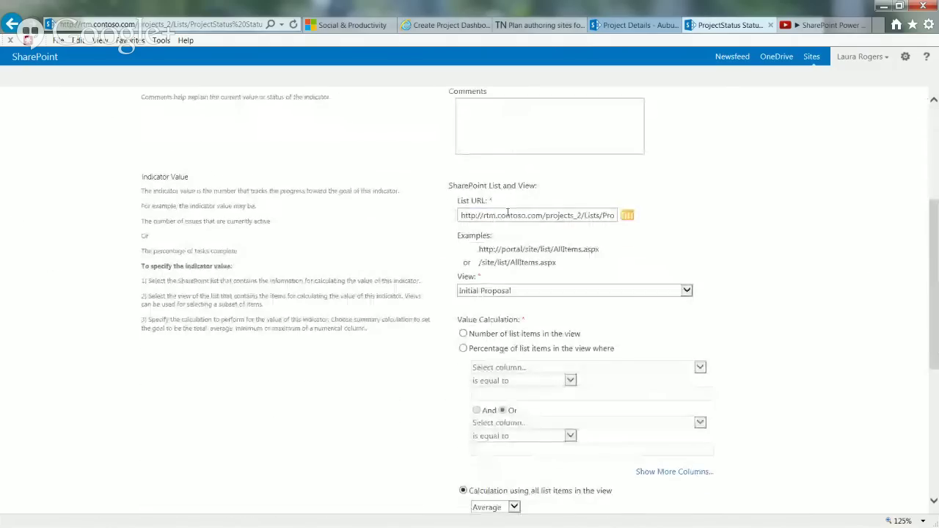
{"action": "left_click", "coordinate": [671, 291]}
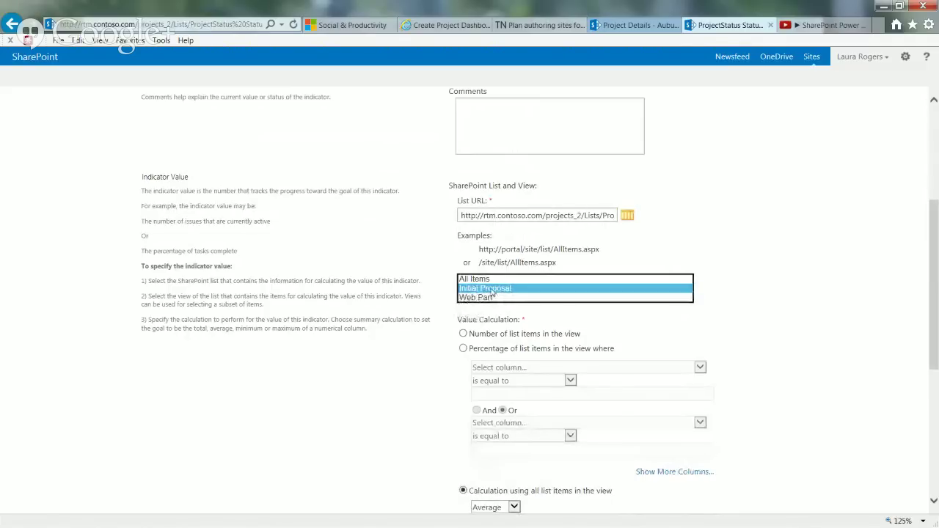
{"action": "left_click", "coordinate": [384, 283]}
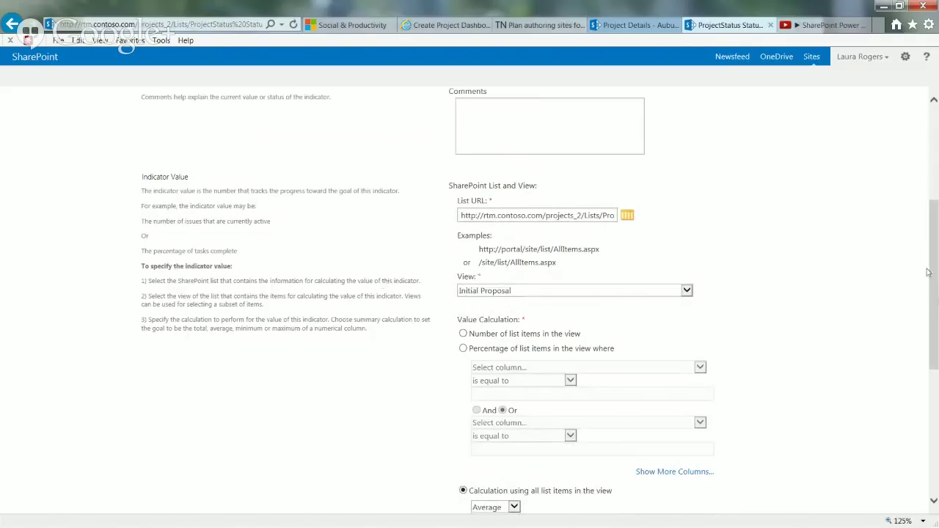
Review the indicator's value calculation and its goal and warning thresholds in the status icon rules, and cancel the edit.
{"action": "scroll", "coordinate": [572, 211], "scroll_direction": "down", "scroll_amount": 2}
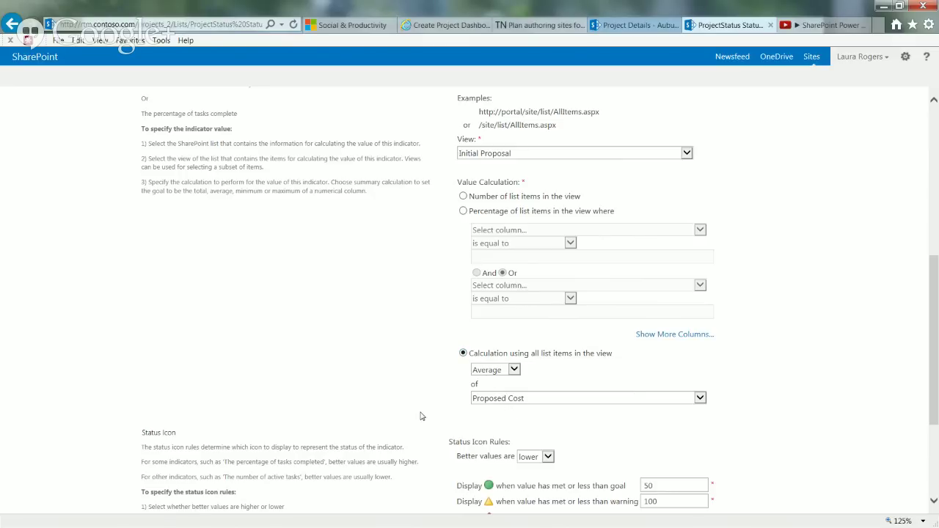
{"action": "scroll", "coordinate": [421, 416], "scroll_direction": "down", "scroll_amount": 3}
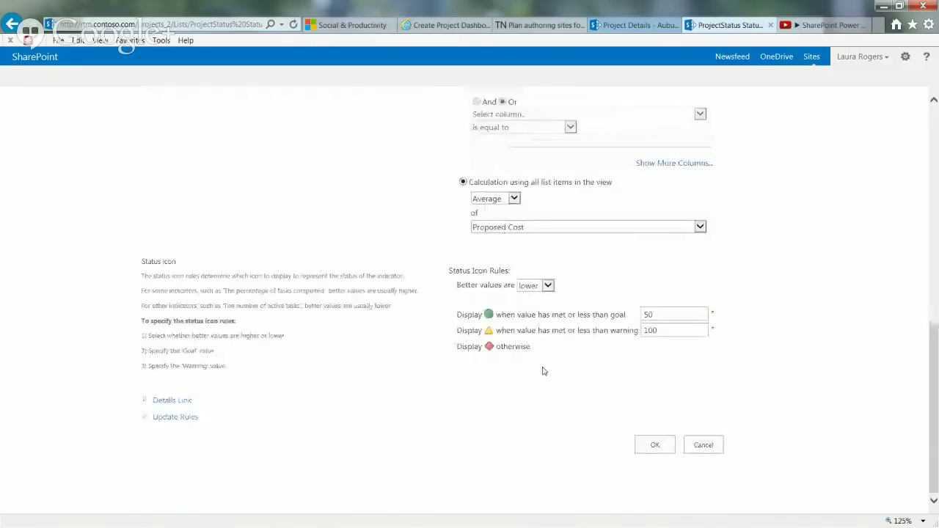
{"action": "left_click", "coordinate": [661, 312]}
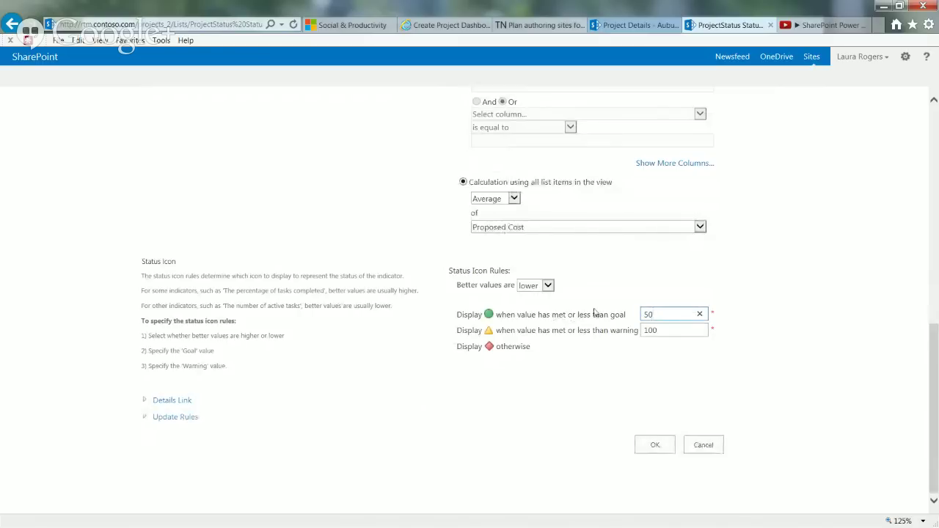
{"action": "left_click", "coordinate": [665, 328]}
{"action": "key", "text": "shift+Tab"}
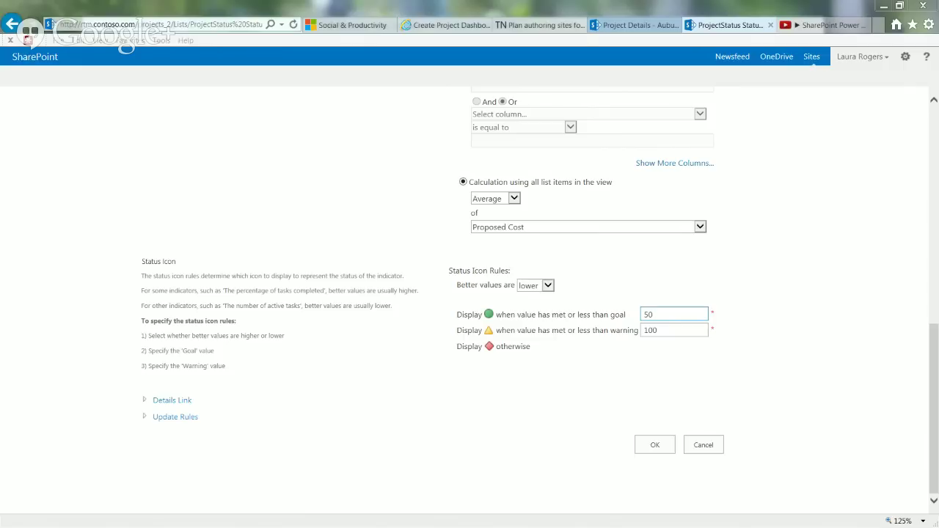
{"action": "left_click", "coordinate": [703, 445]}
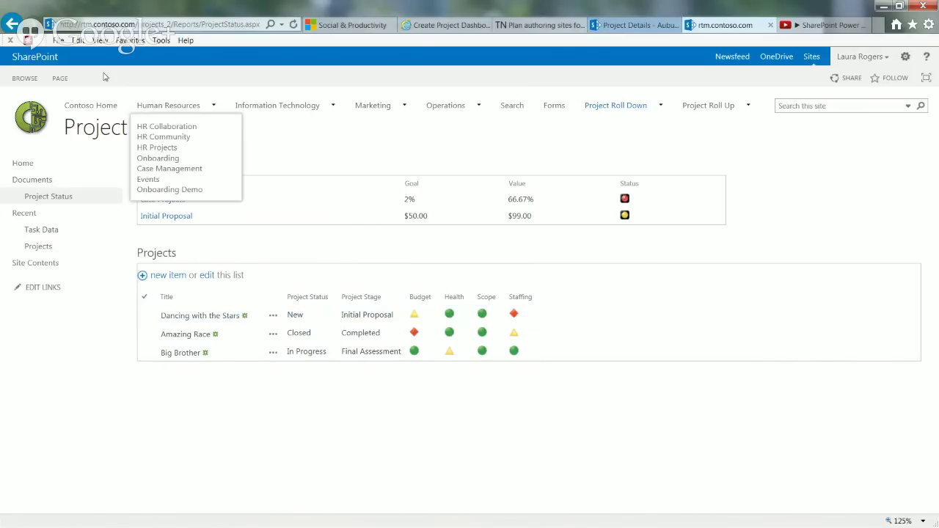
Put the Project Status page in edit mode and show the JS Link in the Projects web part's Miscellaneous properties.
{"action": "left_click", "coordinate": [61, 78]}
{"action": "left_click", "coordinate": [18, 109]}
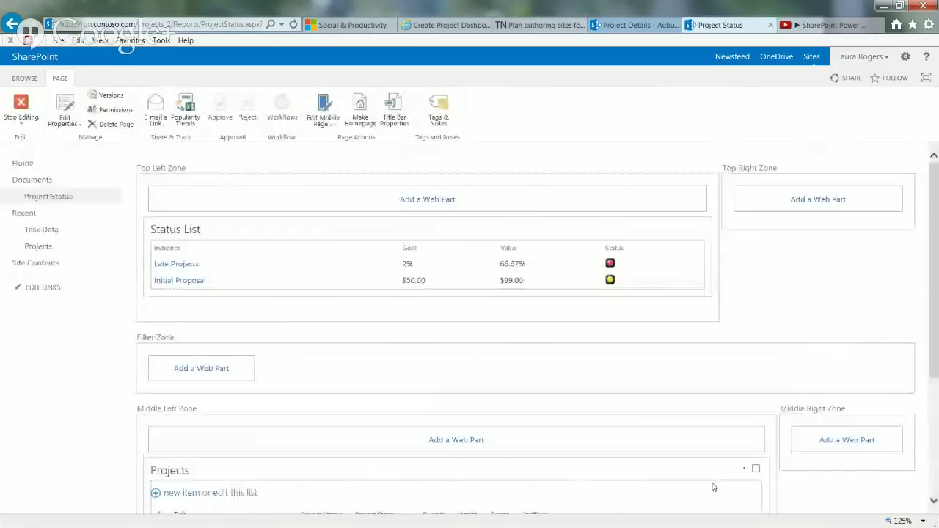
{"action": "scroll", "coordinate": [923, 483], "scroll_direction": "down", "scroll_amount": 5}
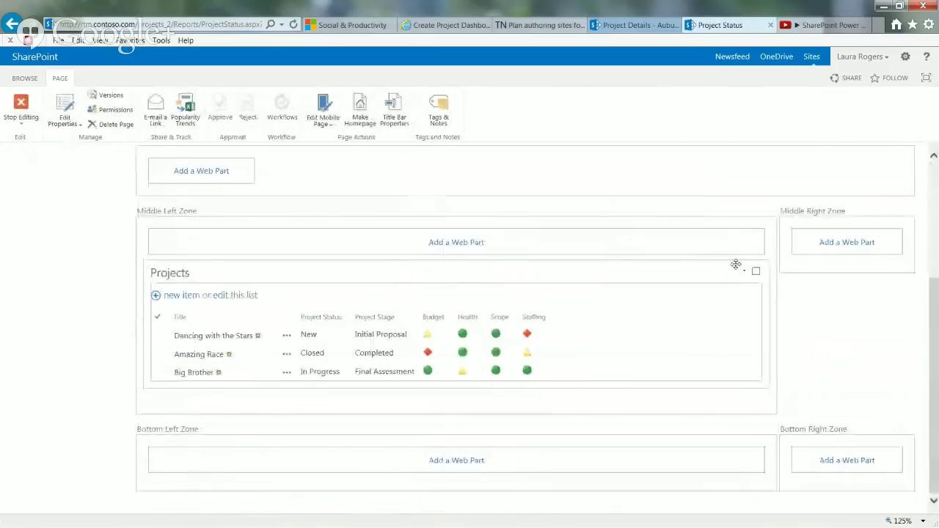
{"action": "left_click", "coordinate": [745, 271]}
{"action": "left_click", "coordinate": [712, 350]}
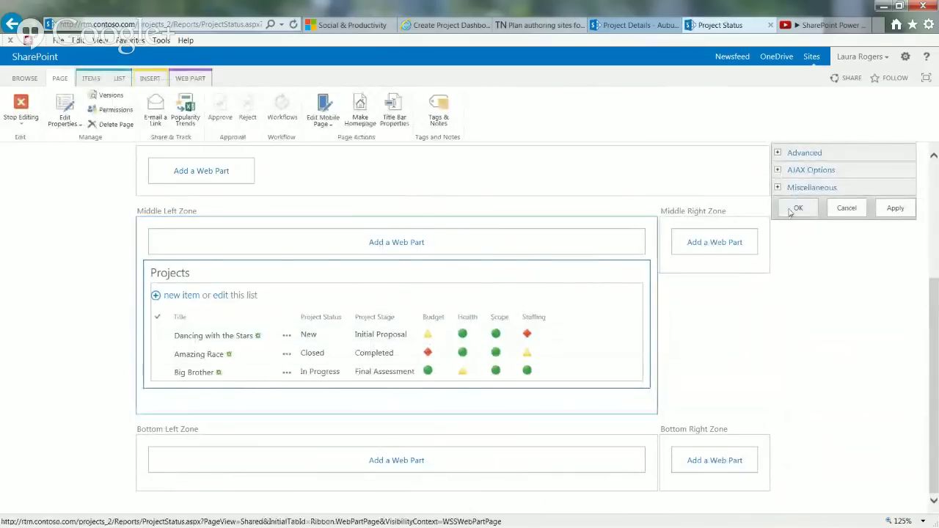
{"action": "left_click", "coordinate": [778, 187]}
{"action": "left_click", "coordinate": [827, 468]}
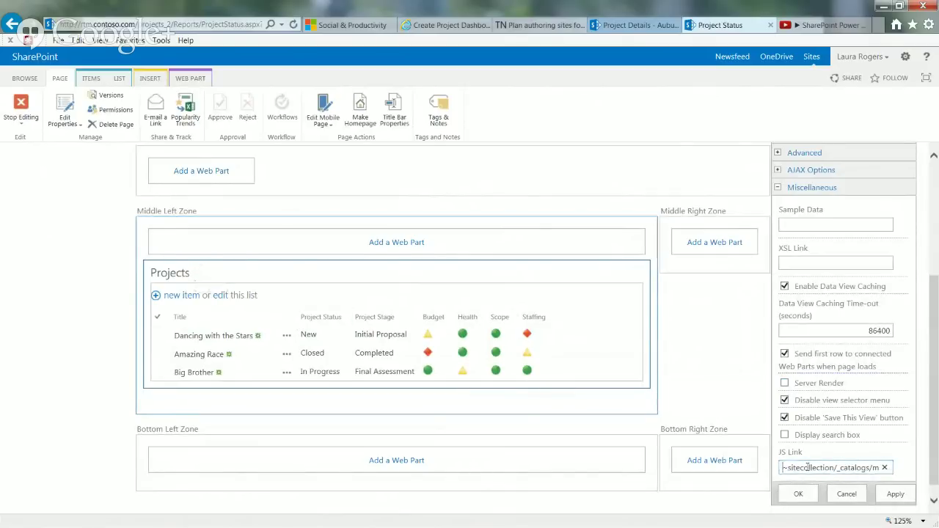
Review the Projects web part's JS Link path to its end, cancel the property changes and stop editing the Project Status page.
{"action": "left_click", "coordinate": [874, 469]}
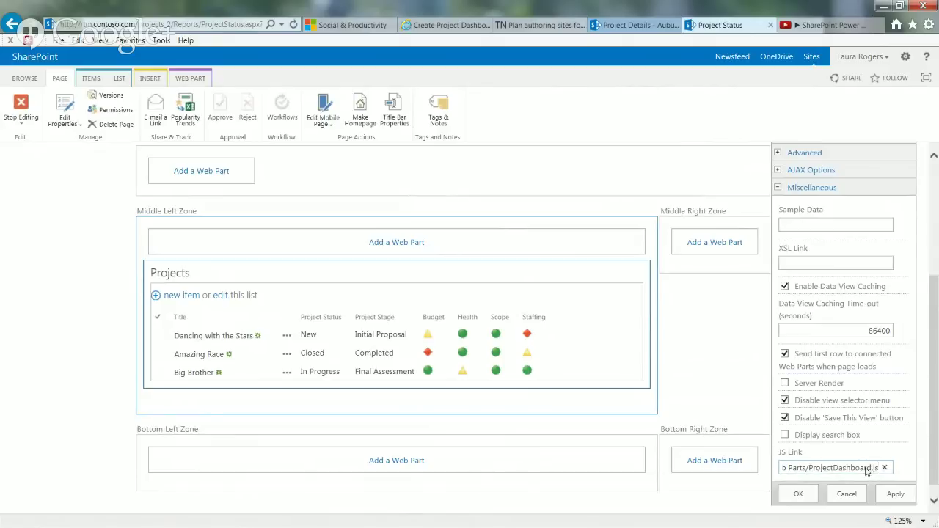
{"action": "key", "text": "Home"}
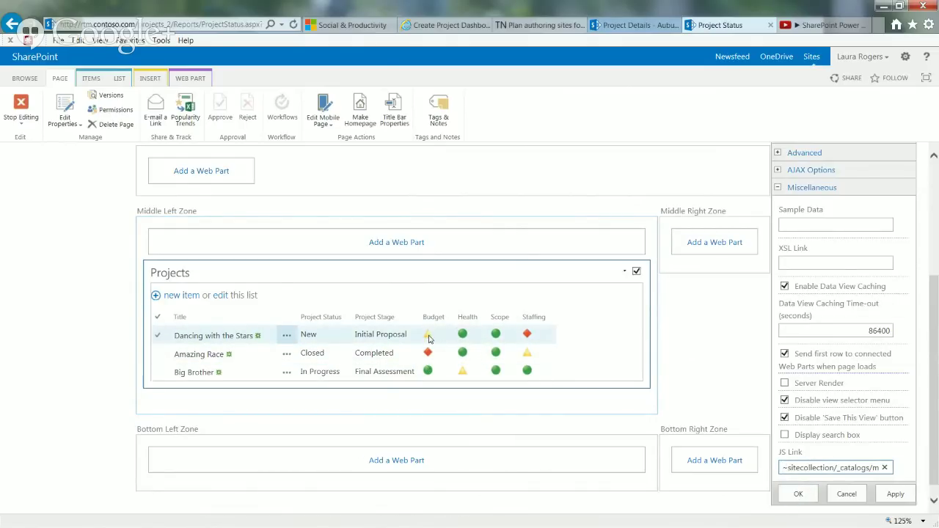
{"action": "left_click", "coordinate": [845, 494]}
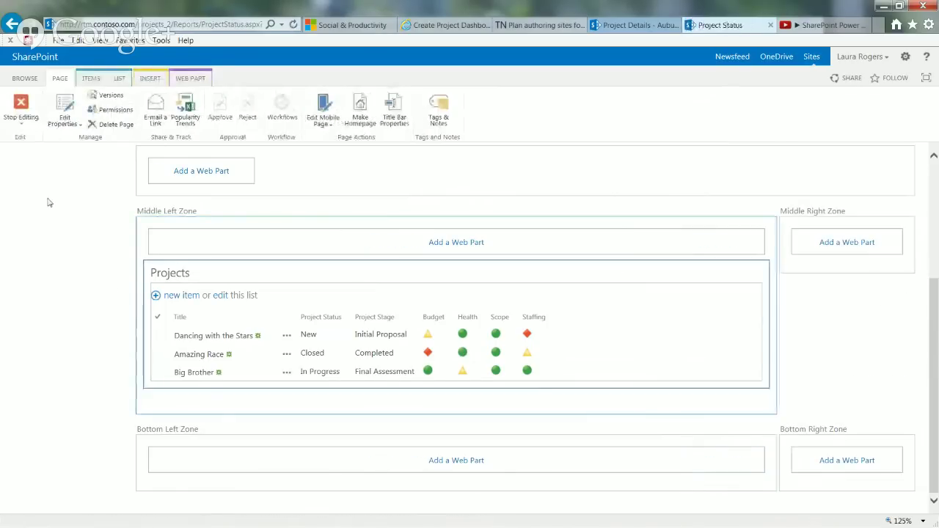
{"action": "left_click", "coordinate": [22, 114]}
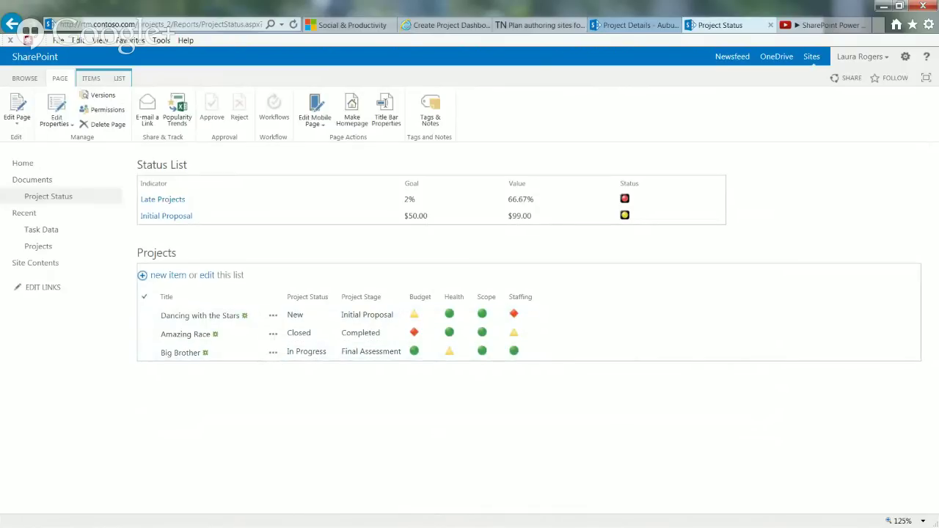
{"action": "key", "text": "alt+Tab"}
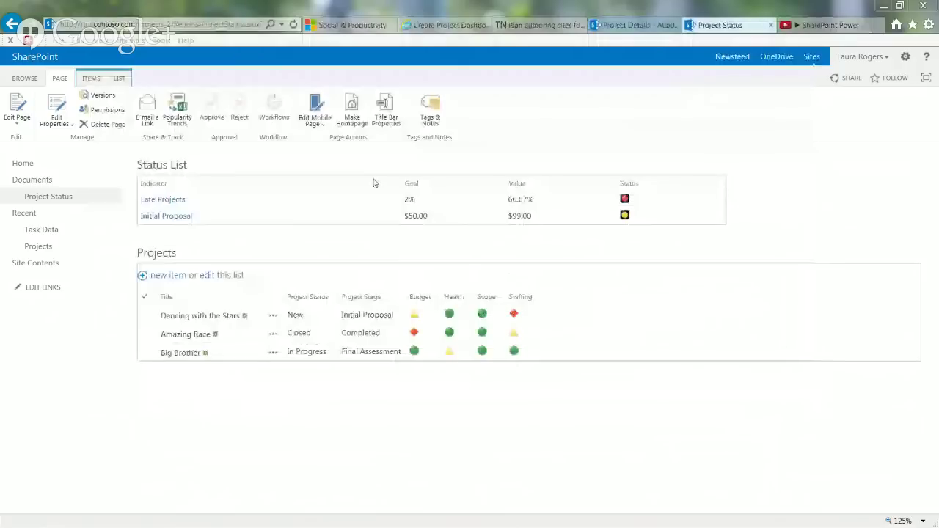
{"action": "left_click", "coordinate": [815, 25]}
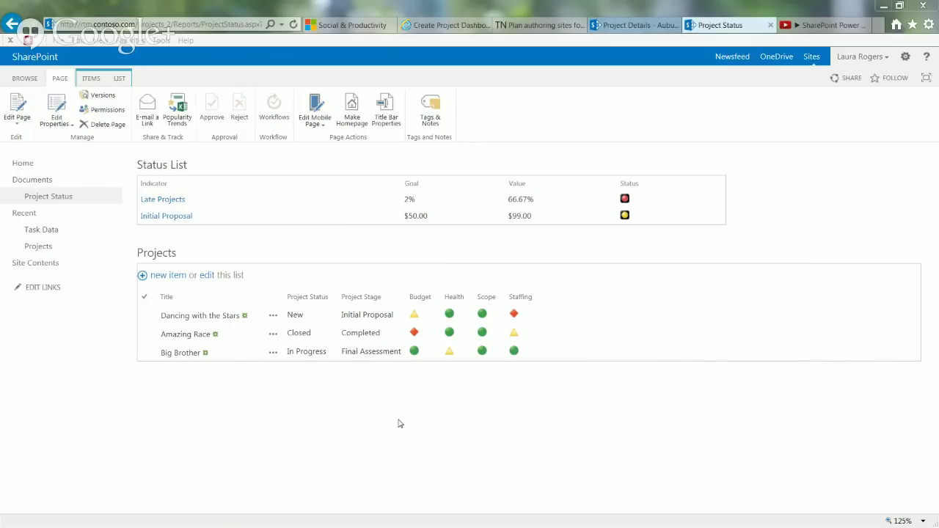
Return to the Project Roll Down home page and open the Dancing with the Stars project site.
{"action": "left_click", "coordinate": [30, 168]}
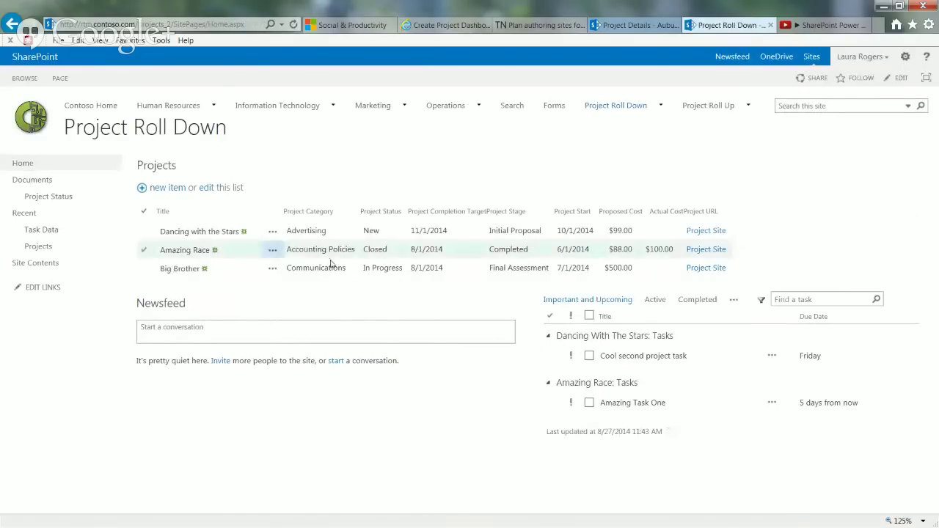
{"action": "left_click", "coordinate": [692, 233]}
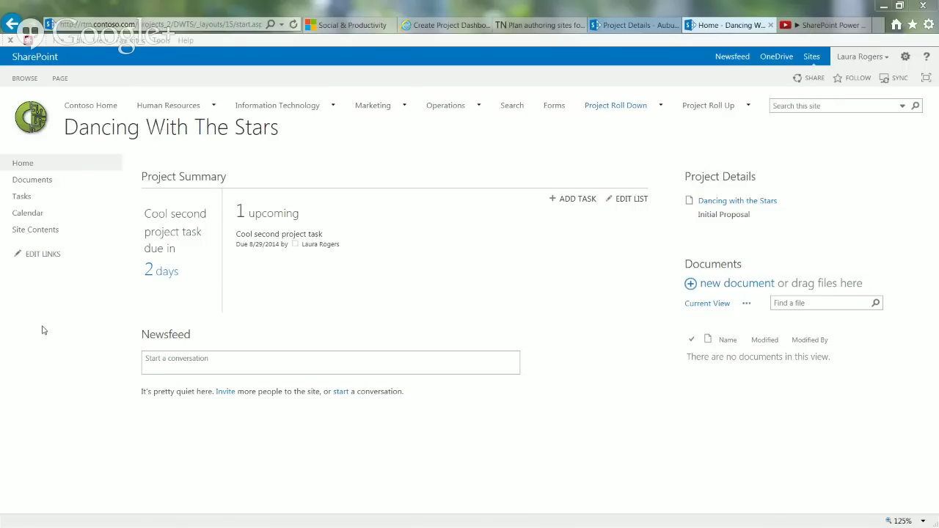
Open the Louisiana State University details from the Project Roll Up site, view its project site and close that site's browser tab.
{"action": "mouse_move", "coordinate": [628, 110]}
{"action": "mouse_move", "coordinate": [725, 110]}
{"action": "left_click", "coordinate": [701, 109]}
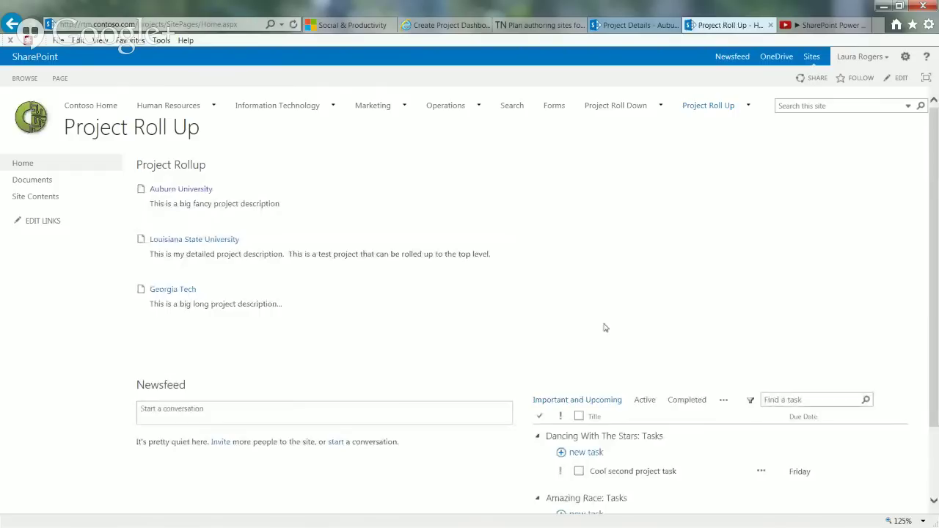
{"action": "left_click", "coordinate": [191, 243]}
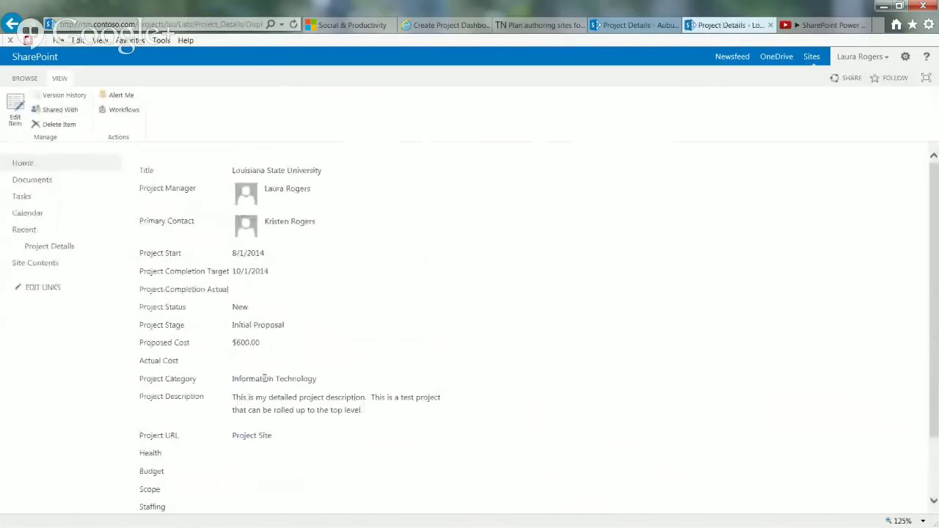
{"action": "left_click", "coordinate": [249, 437]}
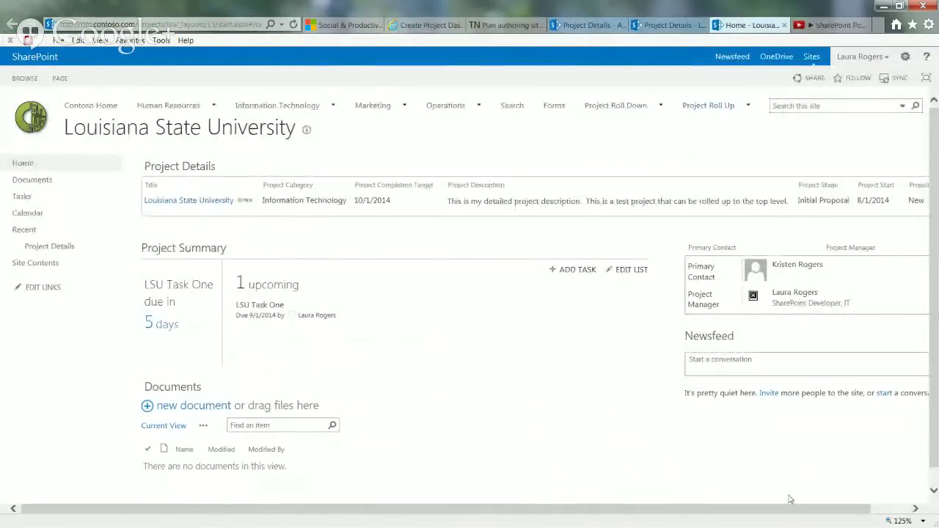
{"action": "left_click_drag", "start_coordinate": [788, 514], "coordinate": [803, 512]}
{"action": "key", "text": "ctrl+w"}
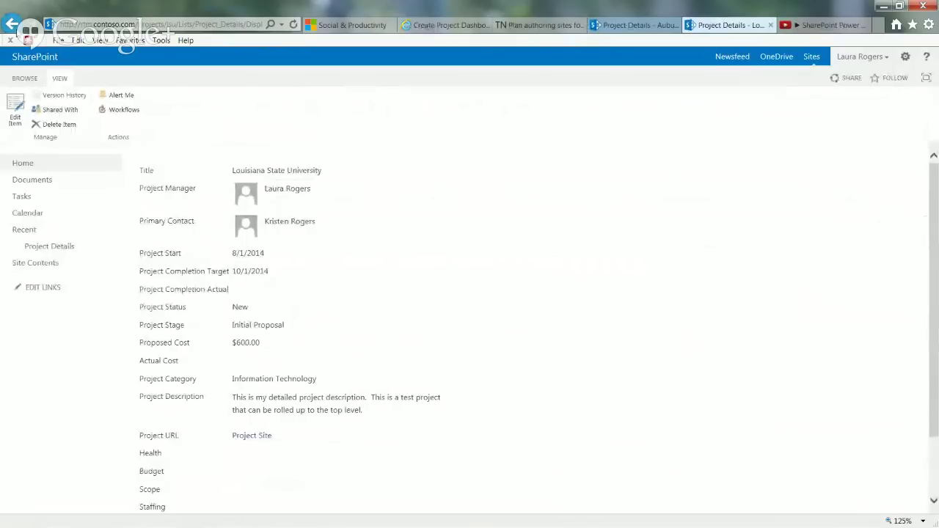
Reopen the Louisiana State University project site, go to Contoso Home and put that page in edit mode.
{"action": "left_click", "coordinate": [263, 436]}
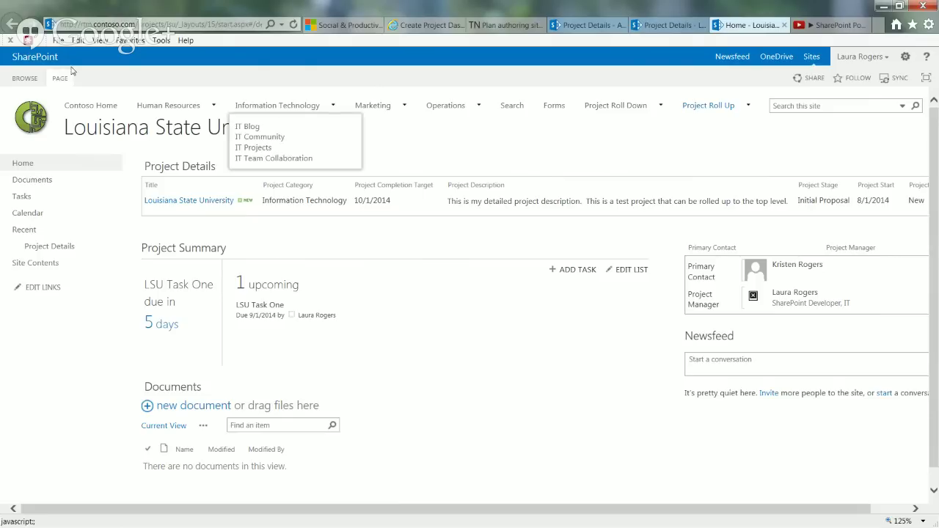
{"action": "left_click", "coordinate": [93, 105]}
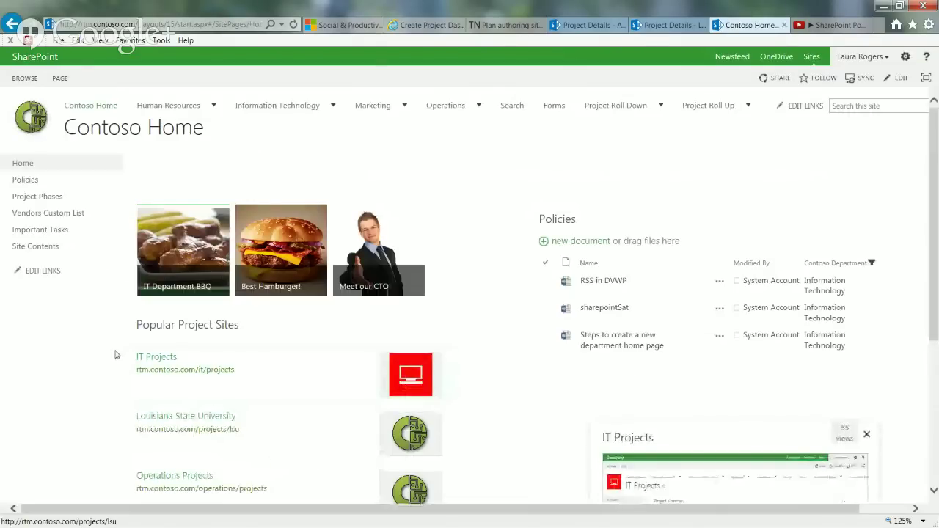
{"action": "left_click", "coordinate": [59, 78]}
{"action": "left_click", "coordinate": [16, 111]}
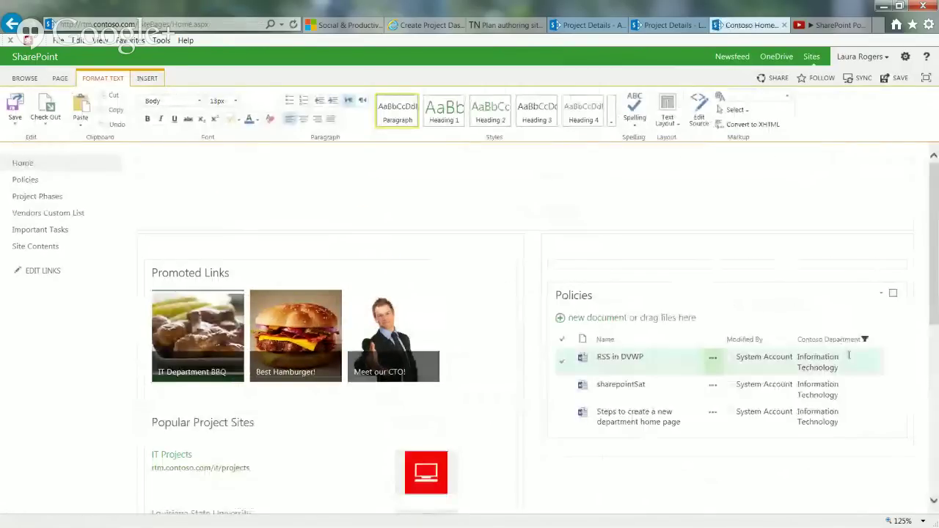
Open the Popular Project Sites web part's properties and review its listed project sites and search criteria.
{"action": "left_click_drag", "start_coordinate": [932, 290], "coordinate": [932, 378]}
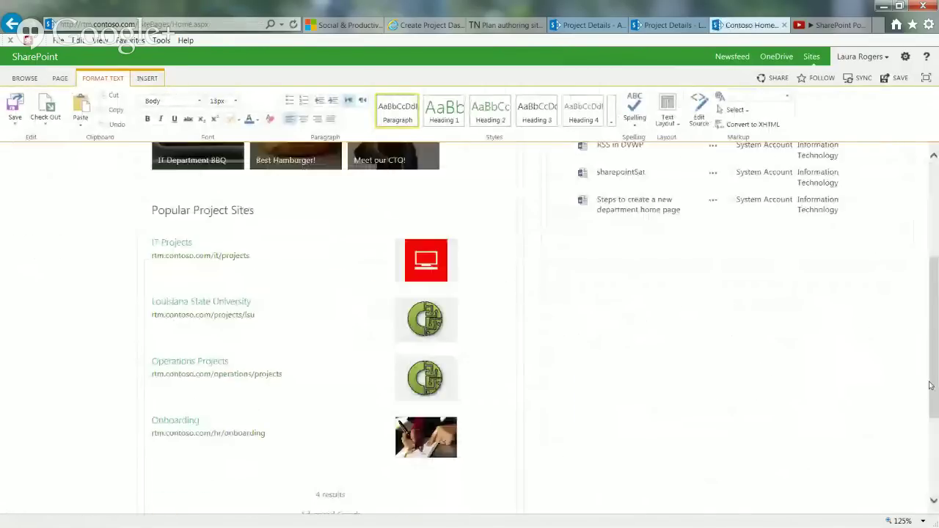
{"action": "left_click", "coordinate": [493, 212]}
{"action": "left_click", "coordinate": [460, 266]}
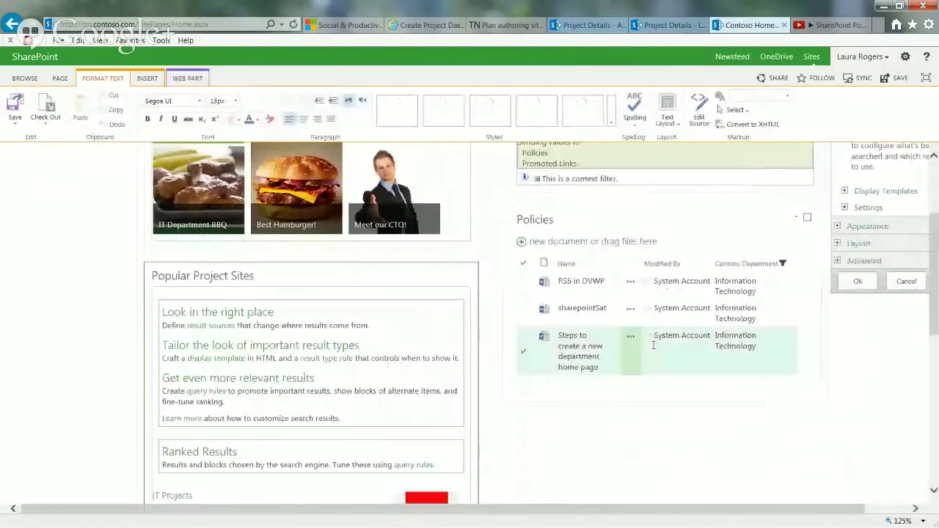
{"action": "left_click_drag", "start_coordinate": [933, 220], "coordinate": [935, 208]}
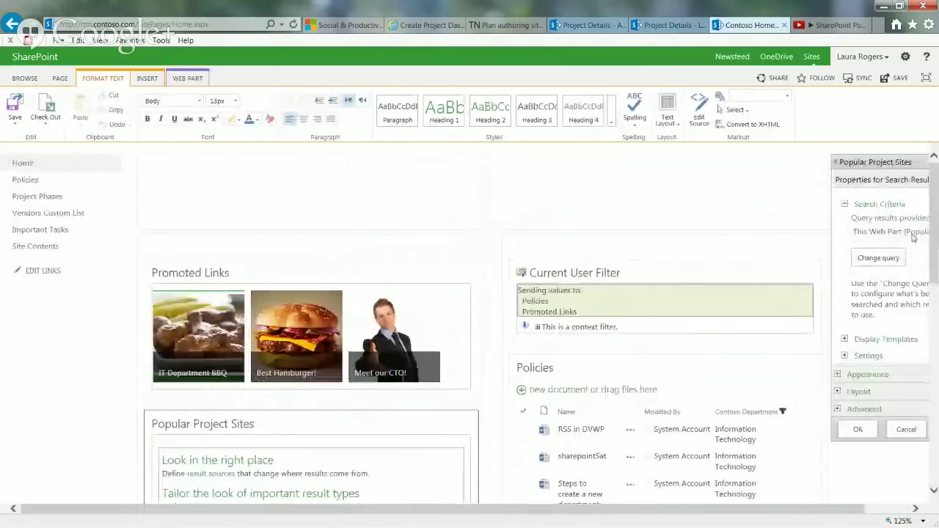
{"action": "left_click_drag", "start_coordinate": [935, 263], "coordinate": [935, 347]}
{"action": "mouse_move", "coordinate": [436, 325]}
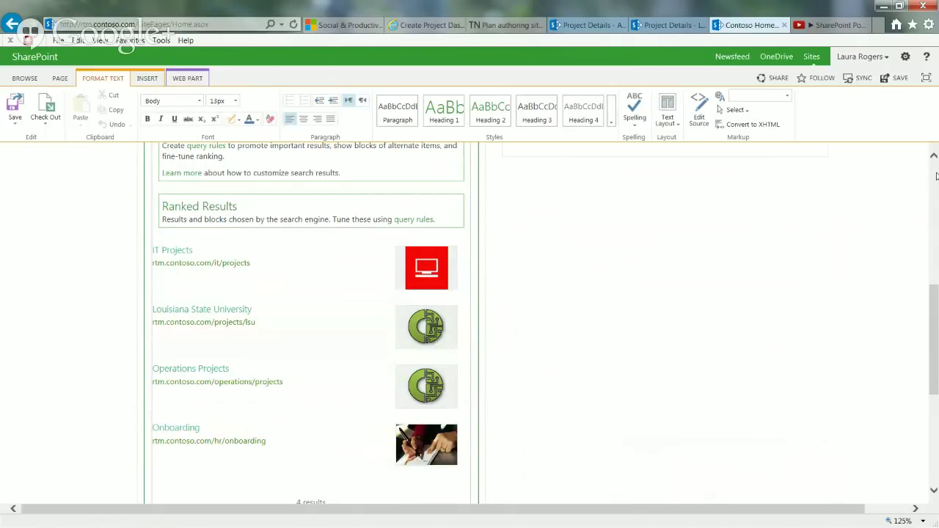
{"action": "scroll", "coordinate": [861, 210], "scroll_direction": "up", "scroll_amount": 4}
{"action": "scroll", "coordinate": [872, 190], "scroll_direction": "up", "scroll_amount": 1}
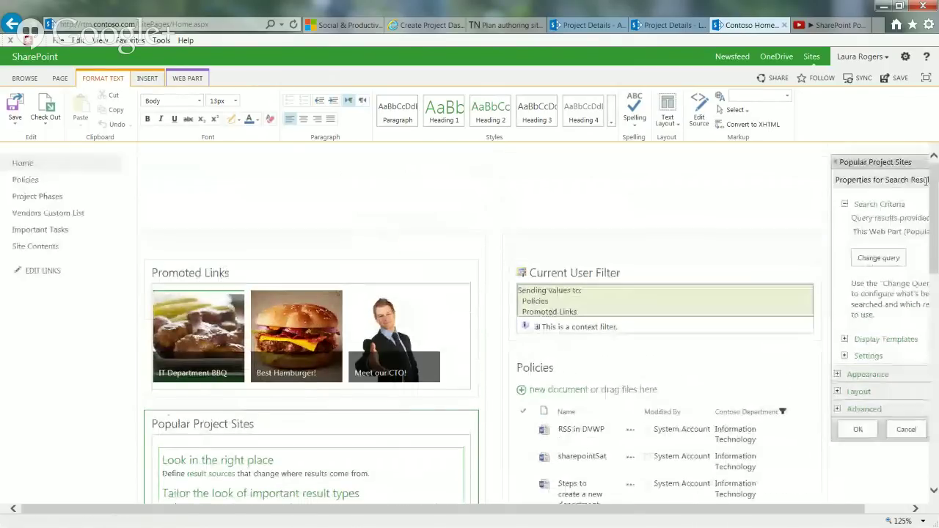
Open the web part's query builder, examine the contentclass and WebTemplate query text, and cancel without changing the query.
{"action": "left_click", "coordinate": [872, 260]}
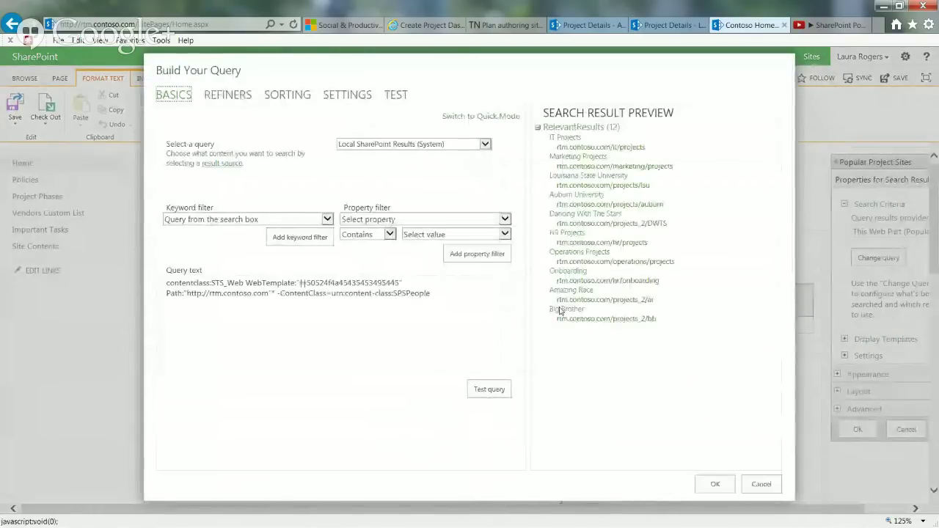
{"action": "triple_click", "coordinate": [444, 294]}
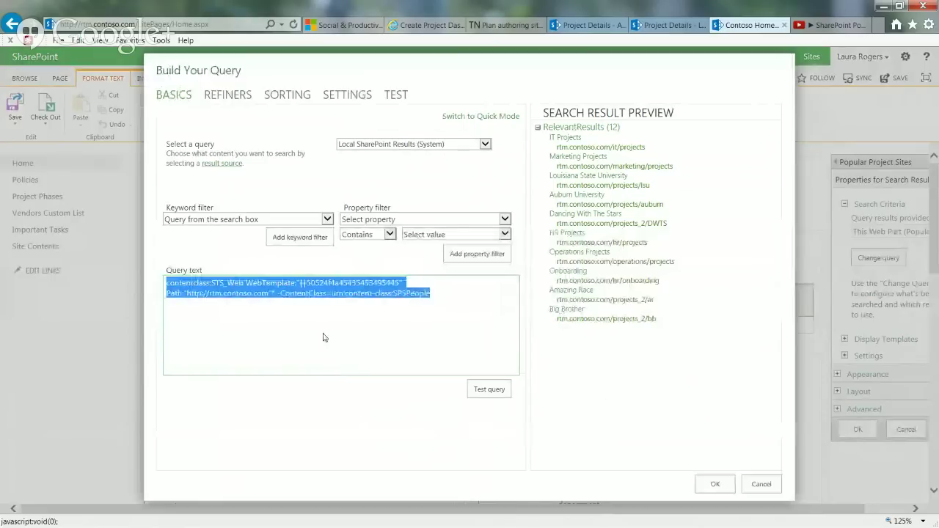
{"action": "left_click", "coordinate": [421, 283]}
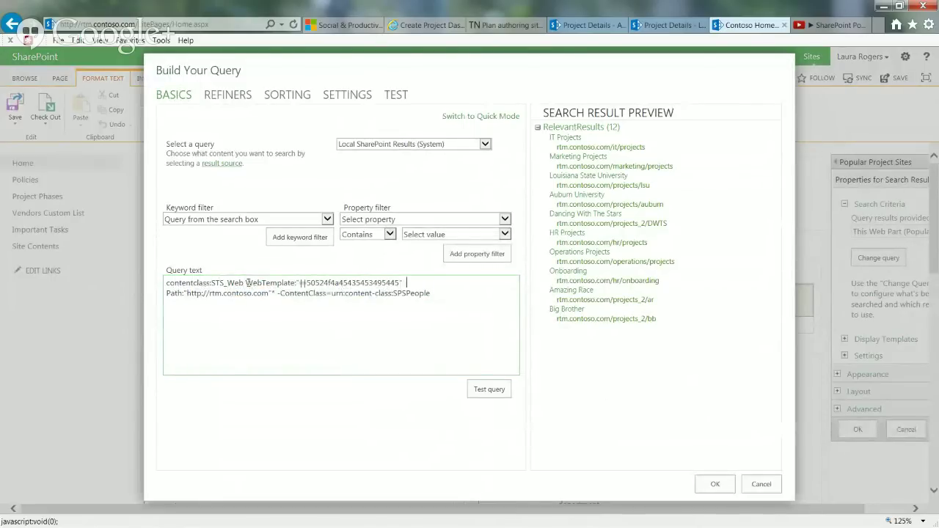
{"action": "left_click_drag", "start_coordinate": [411, 284], "coordinate": [180, 271]}
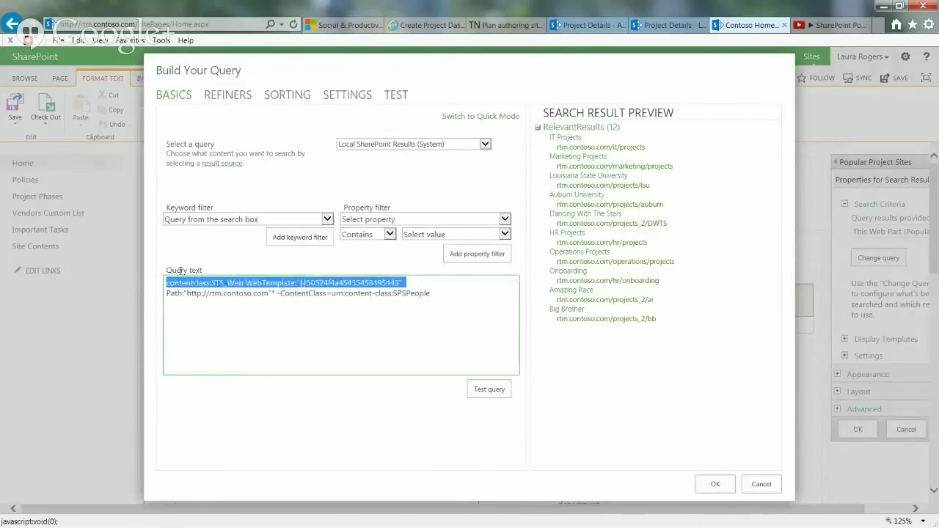
{"action": "left_click", "coordinate": [302, 283]}
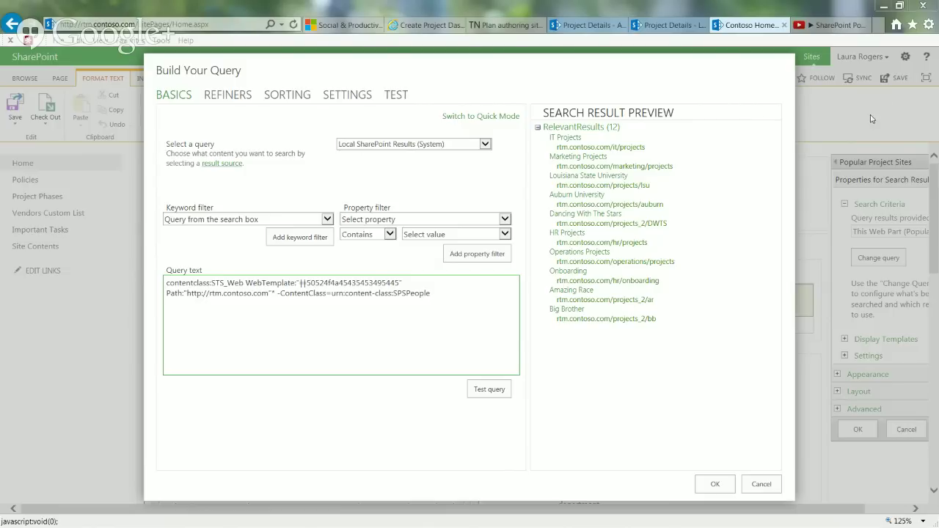
{"action": "left_click", "coordinate": [772, 486]}
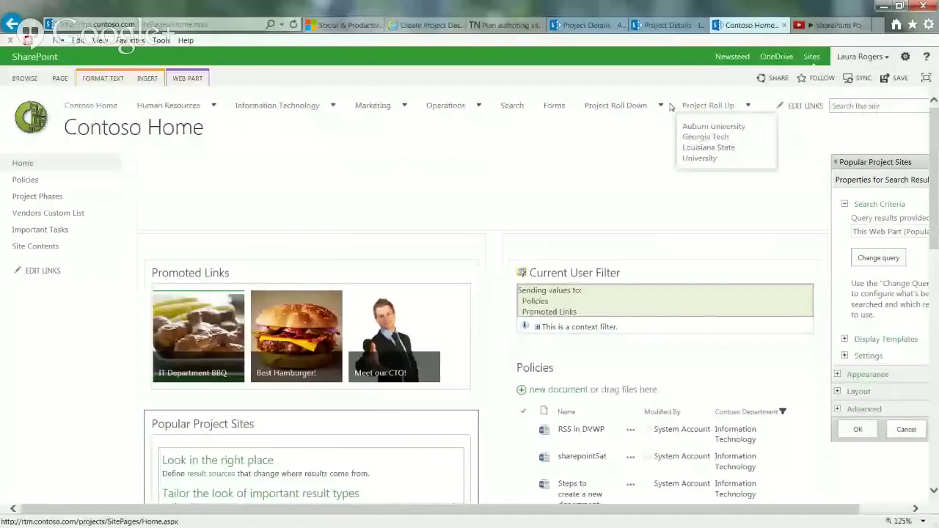
Save the page while going to the Project Roll Down site, and select its Dancing with the Stars, Amazing Race and Big Brother projects in turn.
{"action": "left_click", "coordinate": [636, 108]}
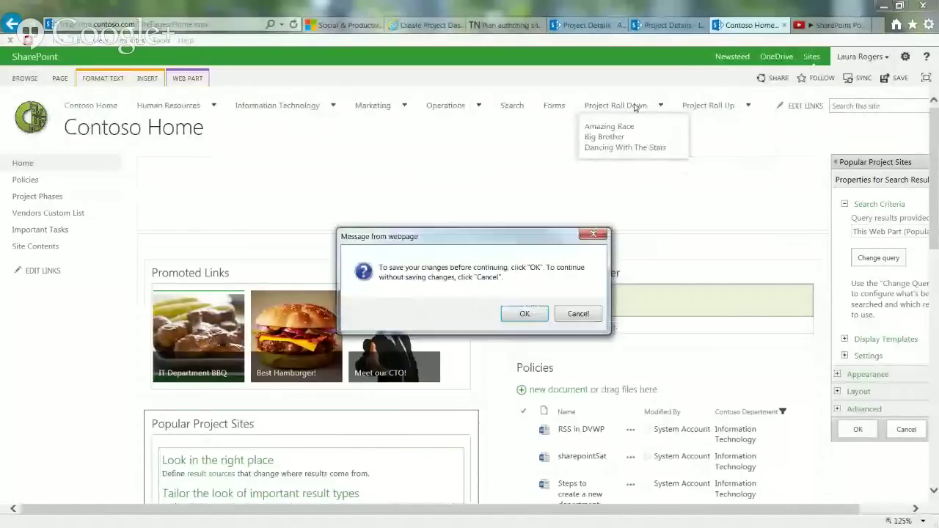
{"action": "left_click", "coordinate": [522, 313]}
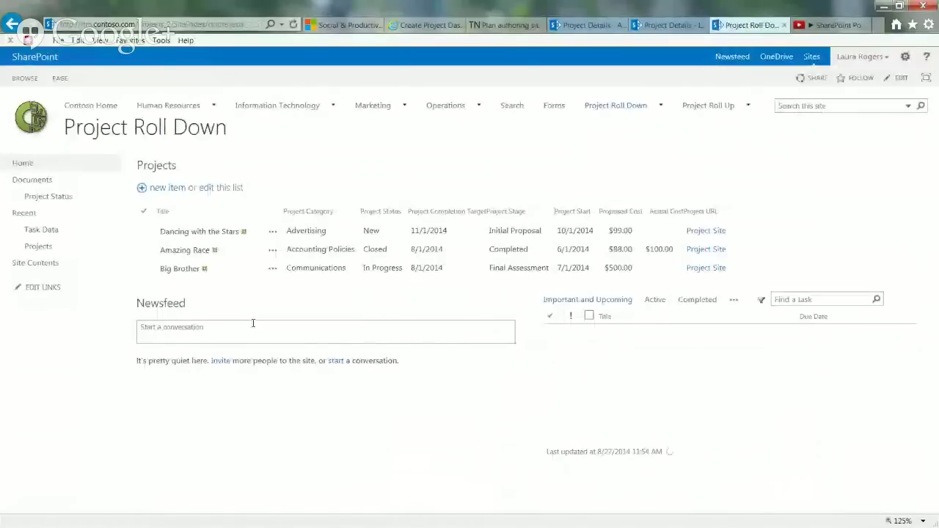
{"action": "left_click", "coordinate": [327, 234]}
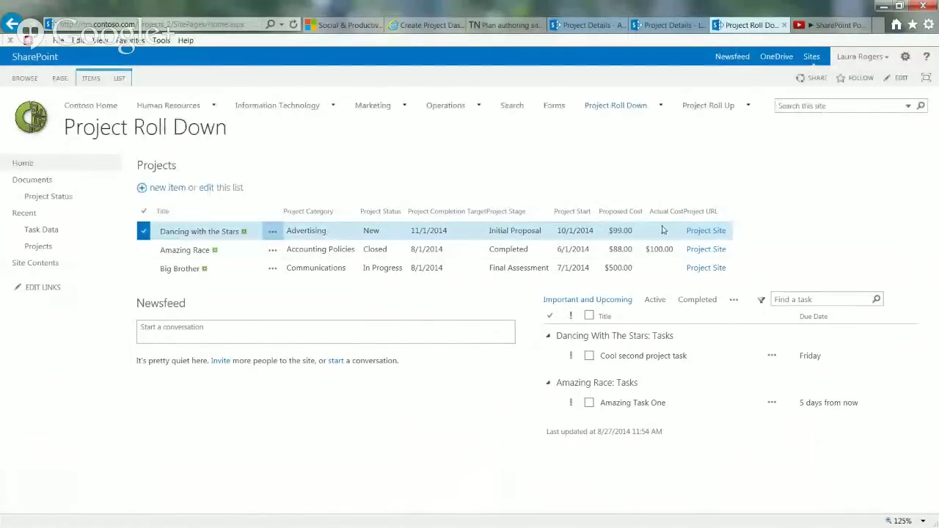
{"action": "left_click", "coordinate": [367, 250]}
{"action": "left_click", "coordinate": [374, 271]}
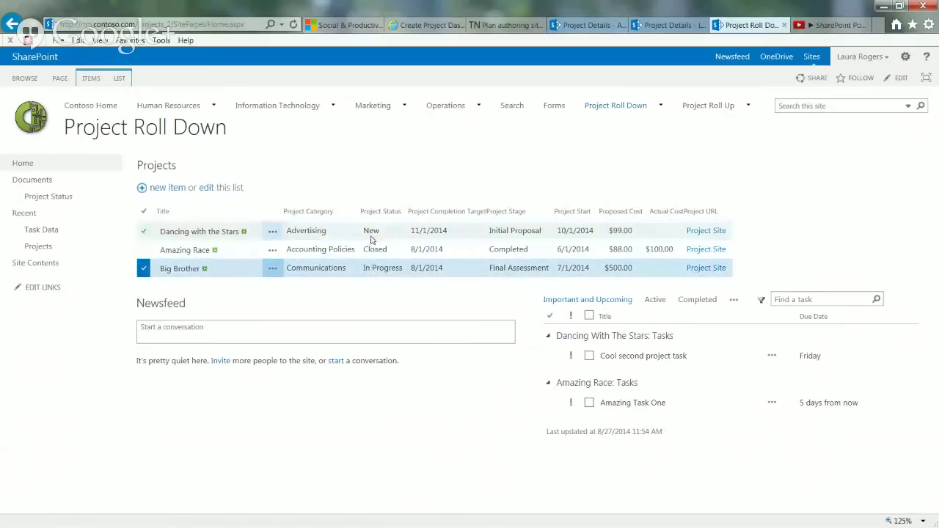
{"action": "left_click", "coordinate": [339, 236]}
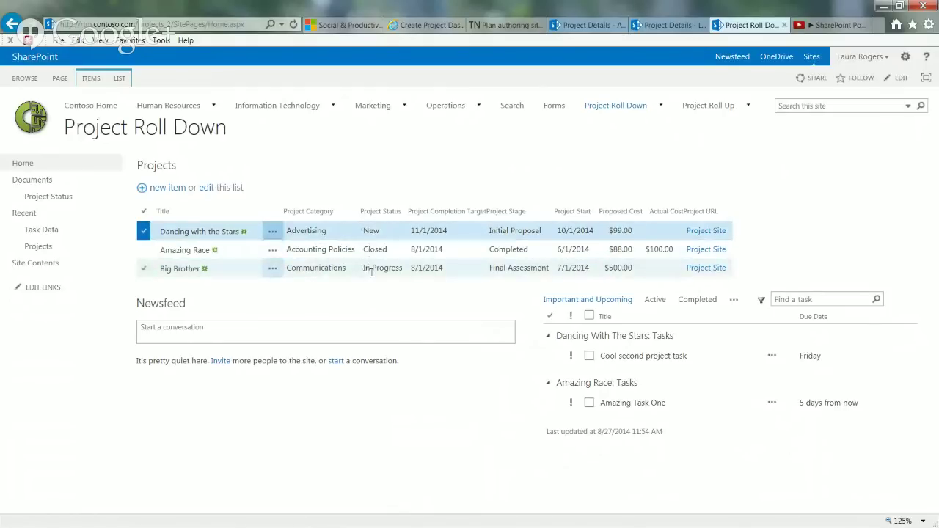
{"action": "left_click", "coordinate": [430, 269]}
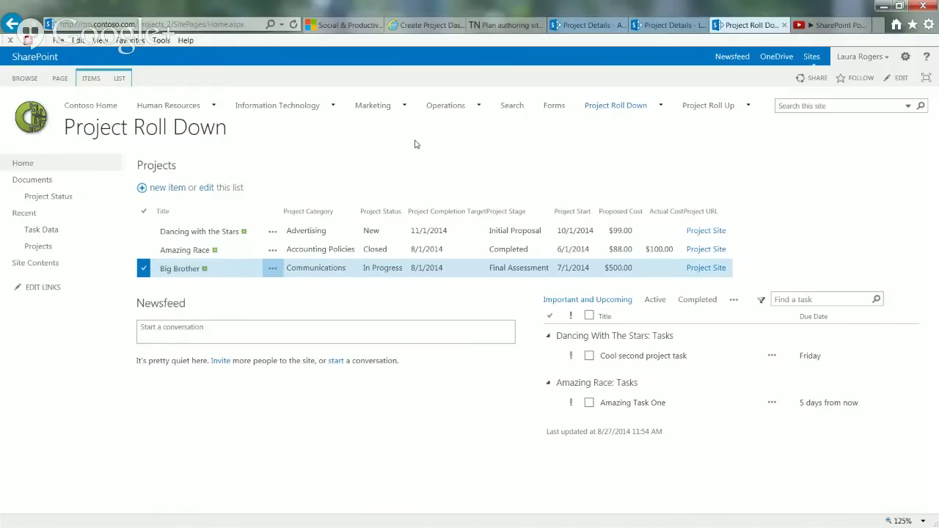
{"action": "mouse_move", "coordinate": [708, 110]}
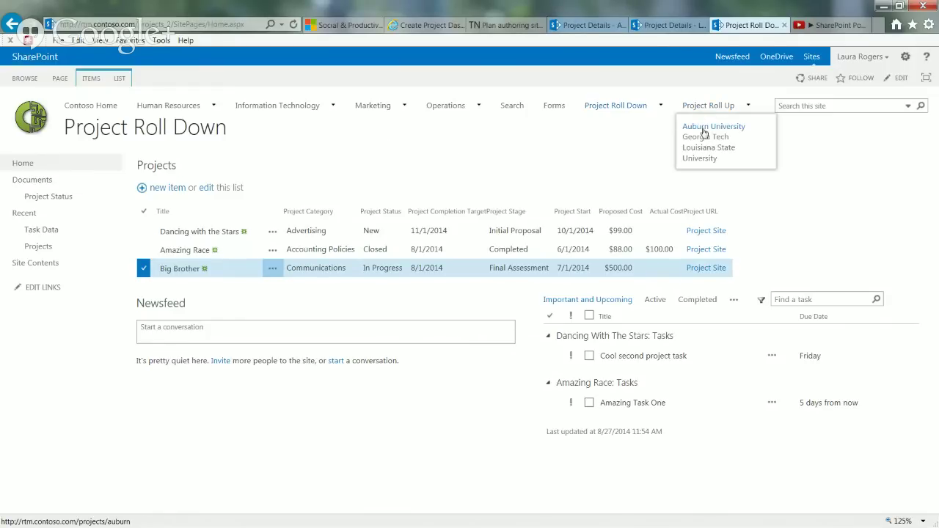